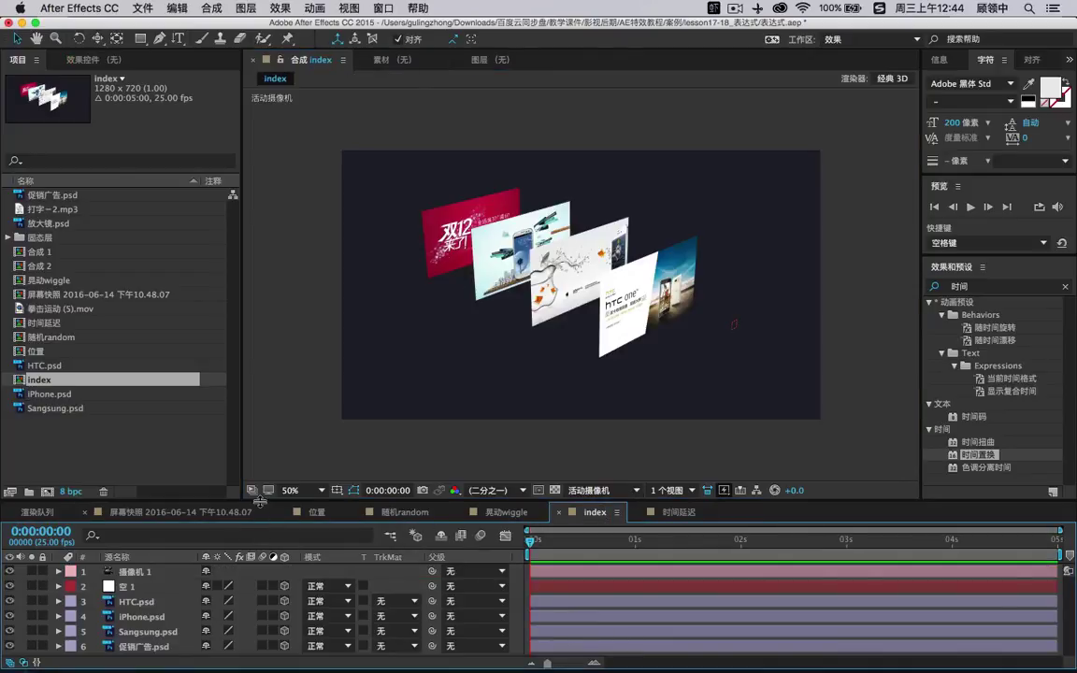
Duplicate the HTC.psd, iPhone.psd, Sangsung.psd and 促销广告.psd layers in the index composition.
drag(233, 503, 316, 437)
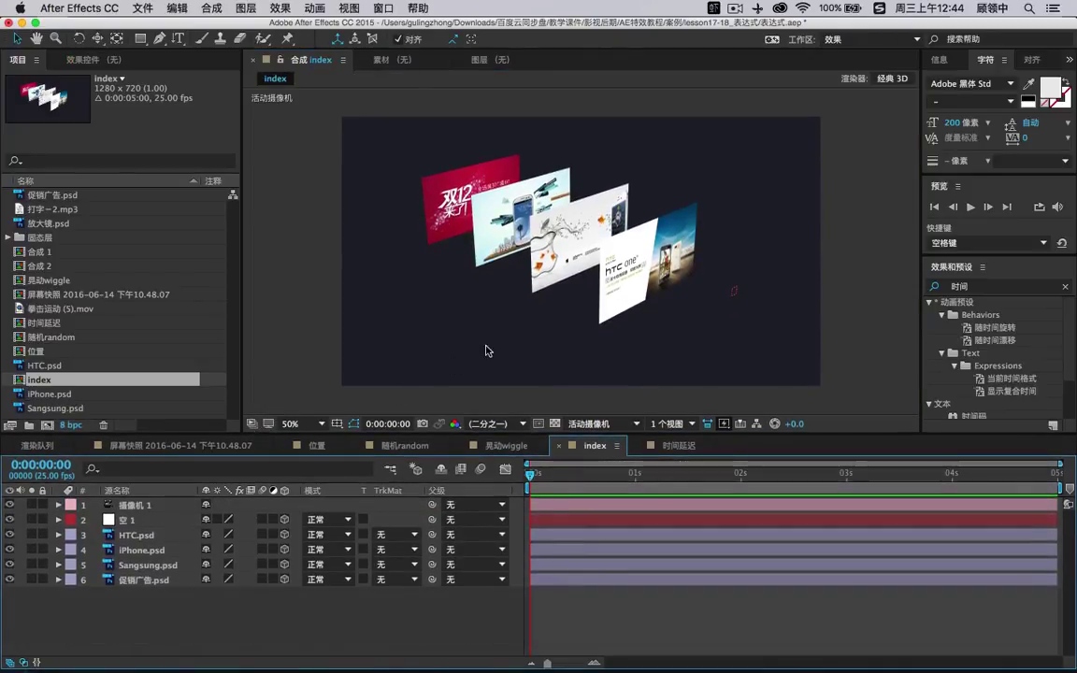
key(c)
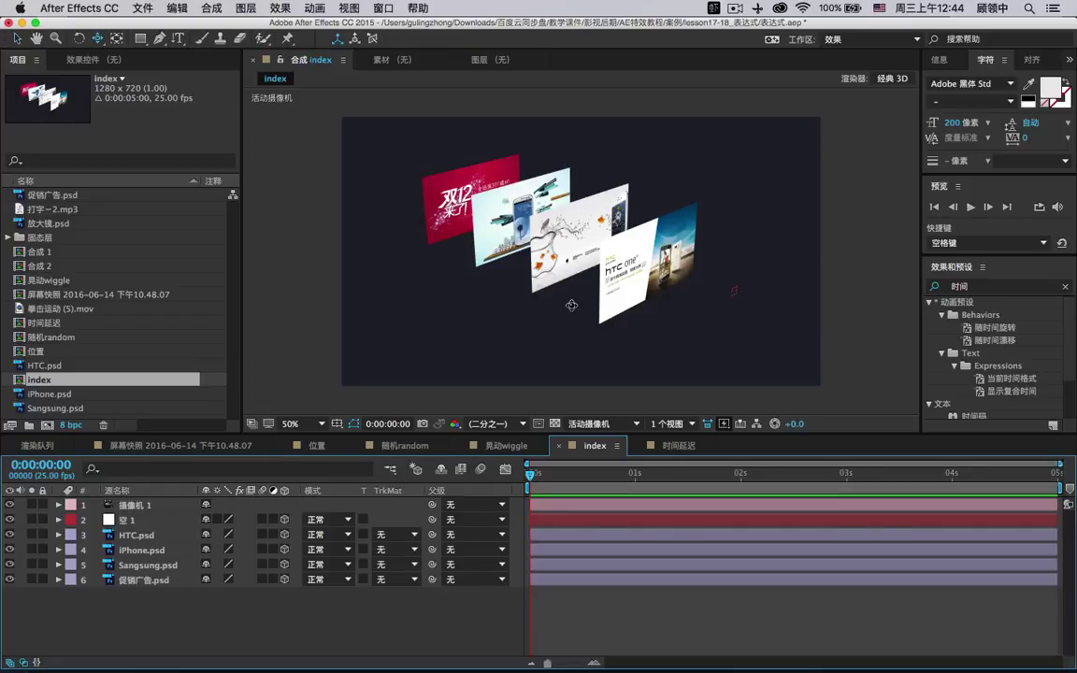
drag(514, 275, 580, 330)
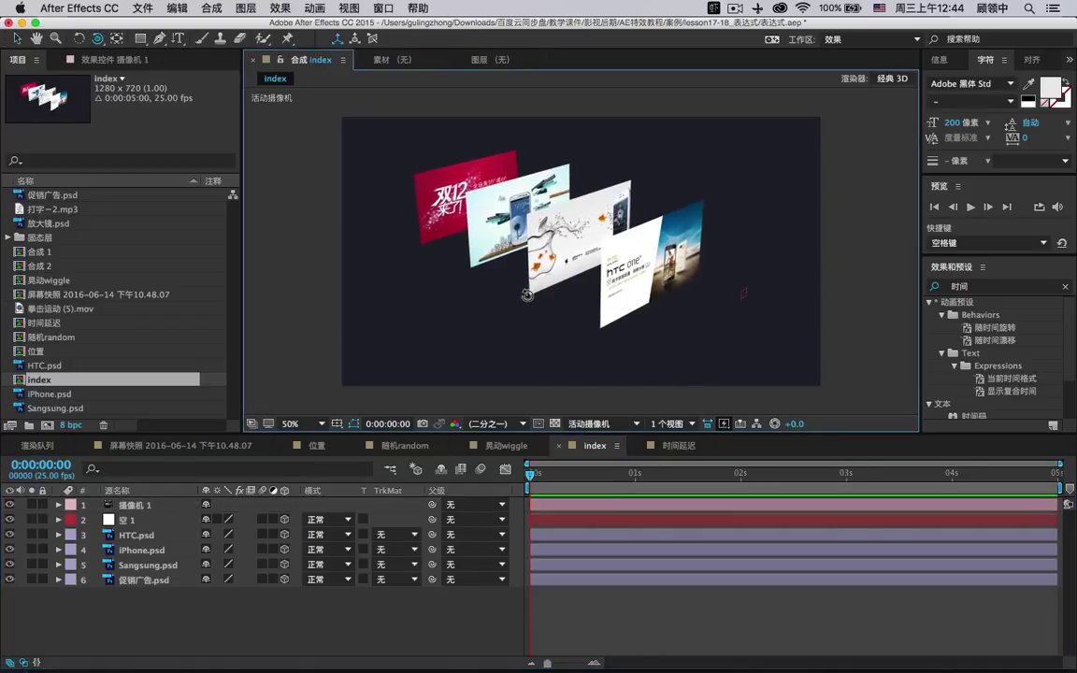
drag(474, 265, 300, 315)
click(138, 603)
drag(137, 603, 116, 533)
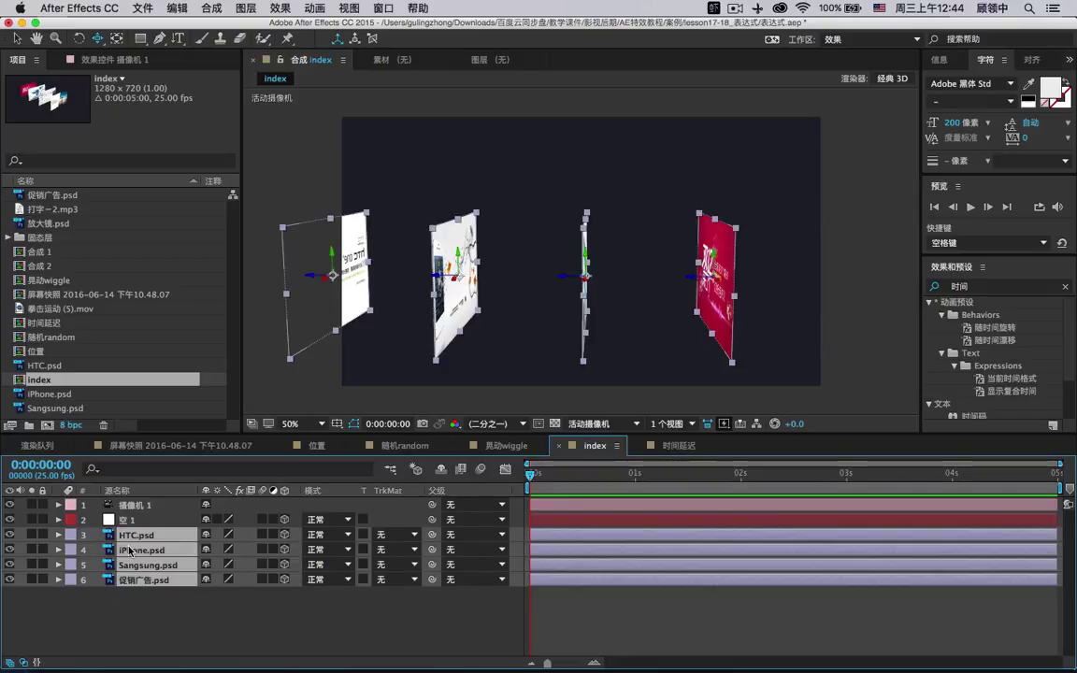
key(super+d)
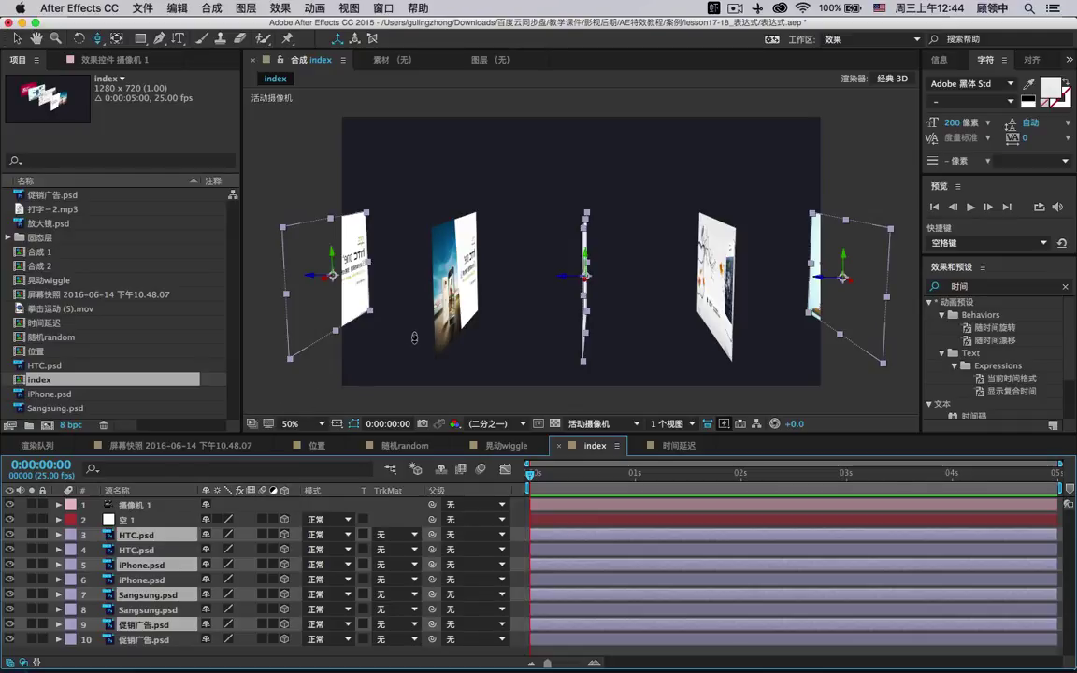
Reorder the duplicated image layers so the lower four run Sangsung.psd, HTC.psd, iPhone.psd, 促销广告.psd from upper to lower.
drag(411, 337, 617, 349)
click(159, 536)
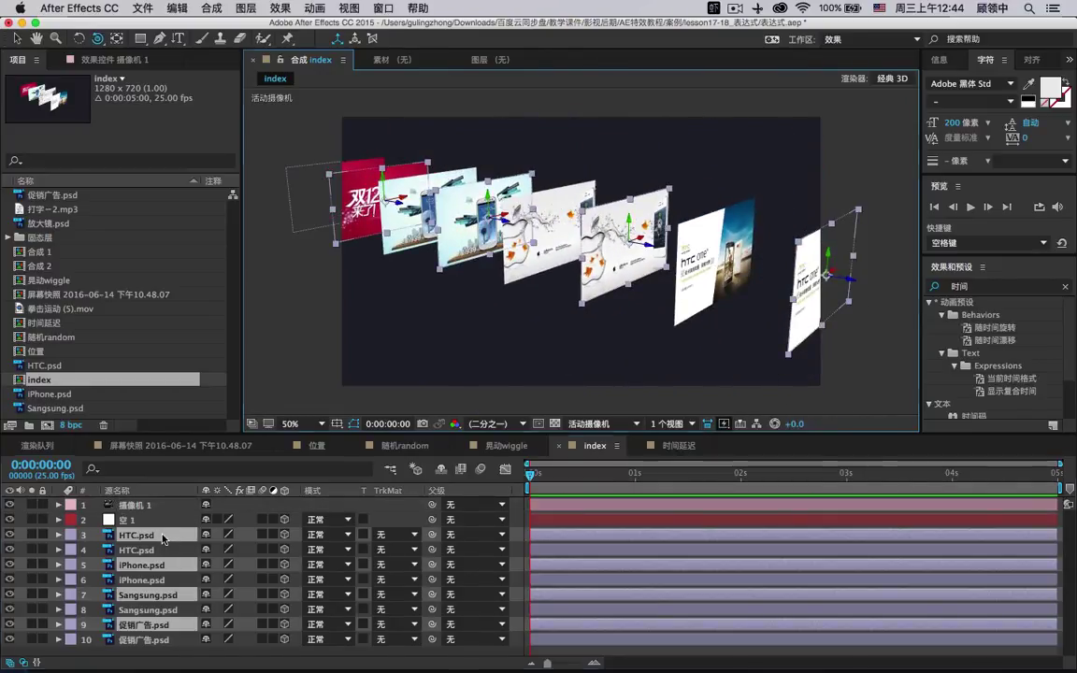
click(161, 551)
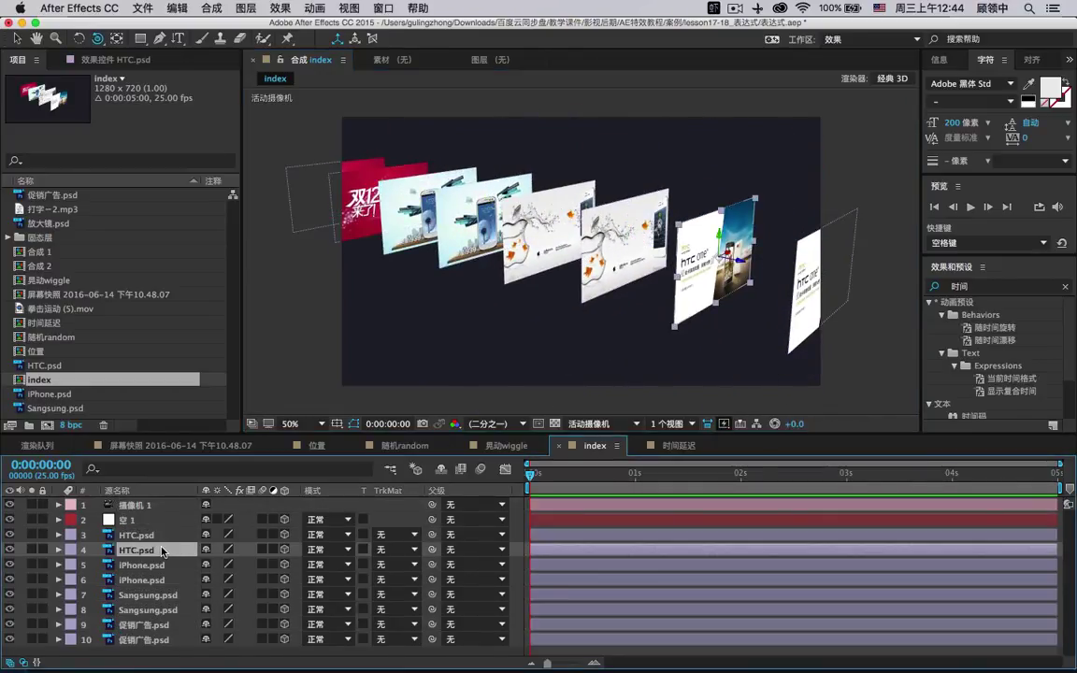
drag(161, 551, 124, 644)
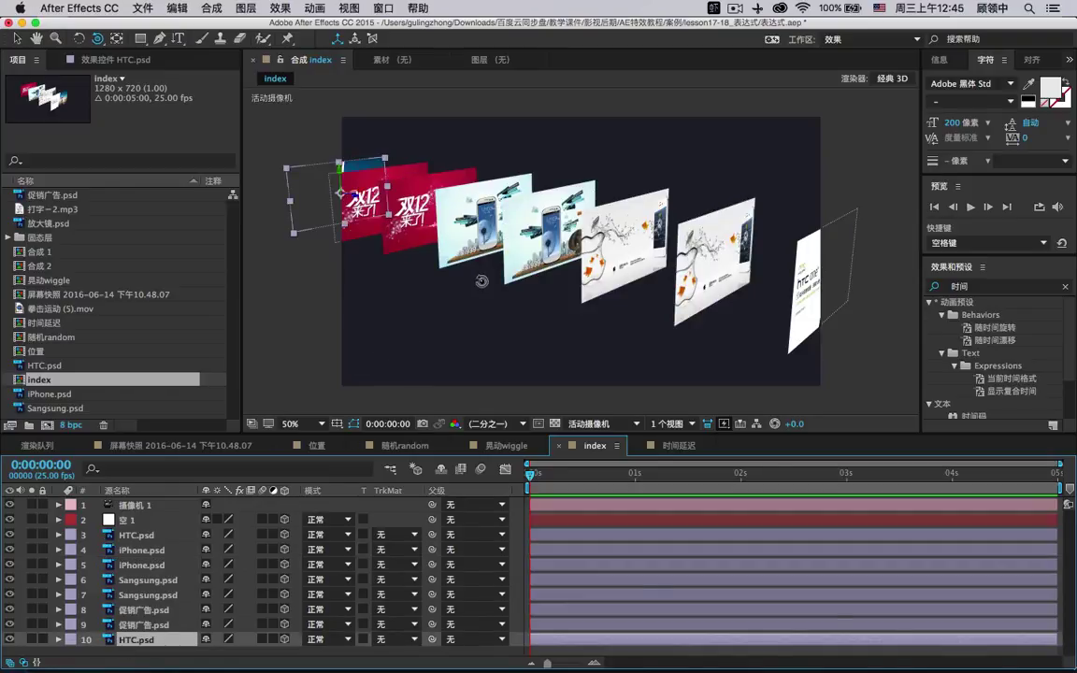
drag(456, 289, 521, 298)
drag(140, 550, 136, 647)
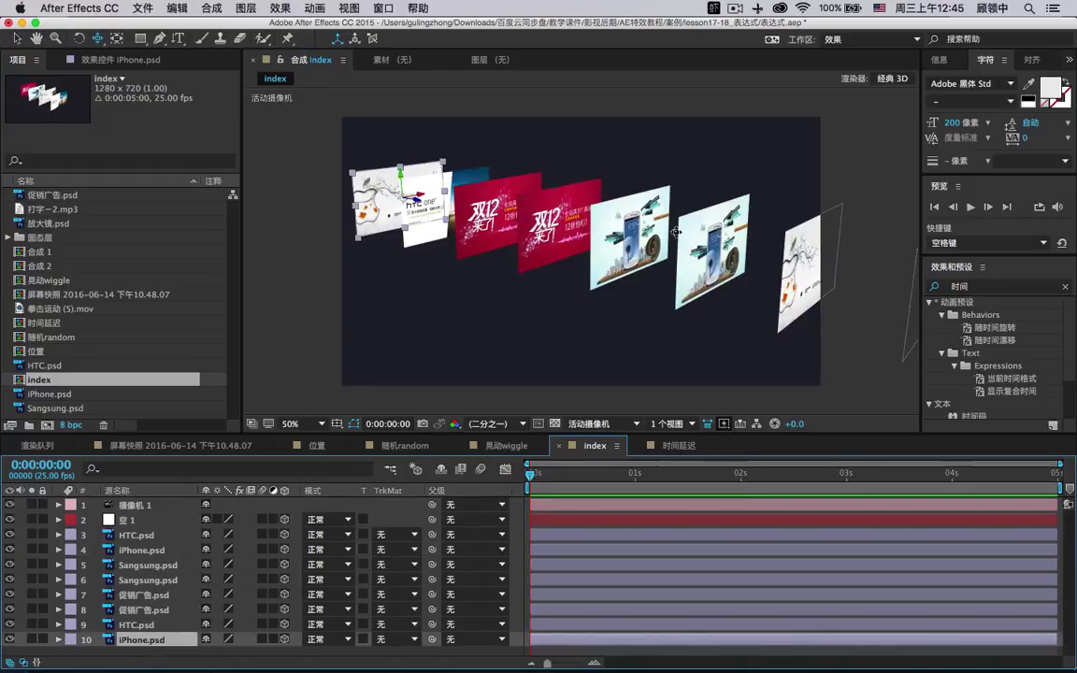
drag(159, 580, 149, 615)
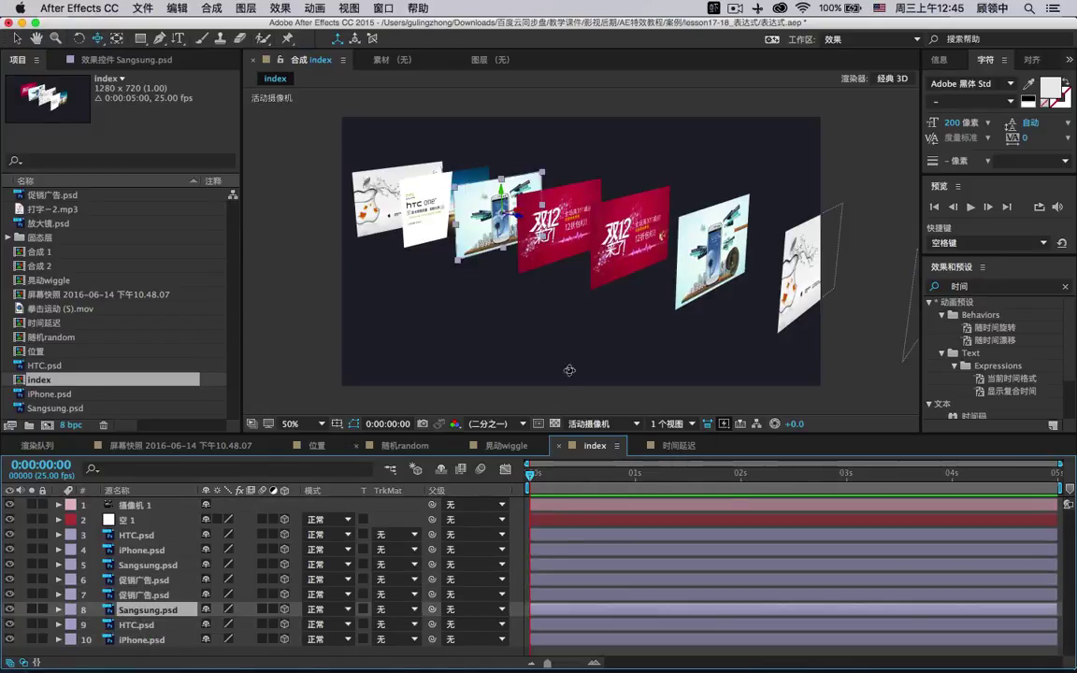
click(168, 597)
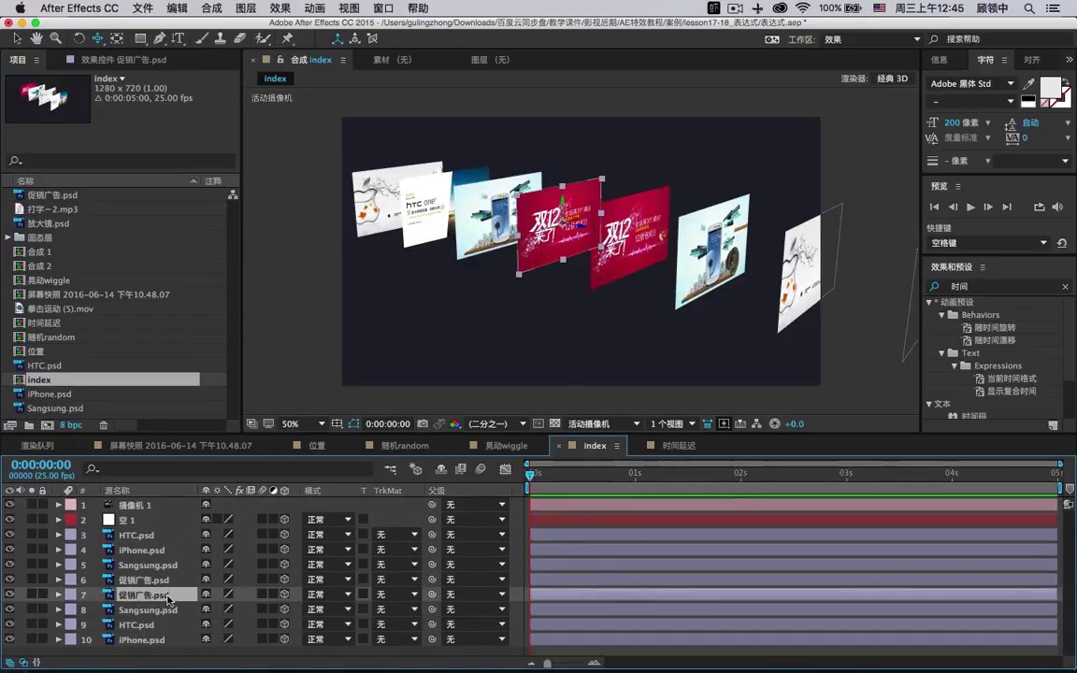
drag(168, 598, 148, 644)
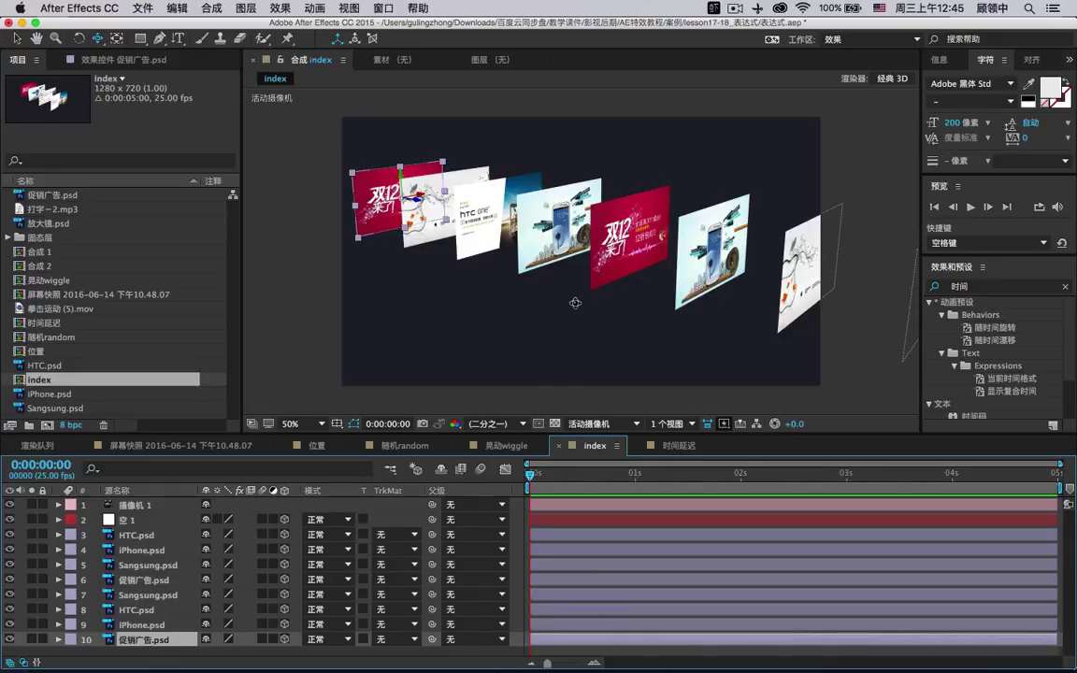
Pull the camera back and orbit it to frame all eight images diagonally, and save the project.
drag(573, 300, 617, 319)
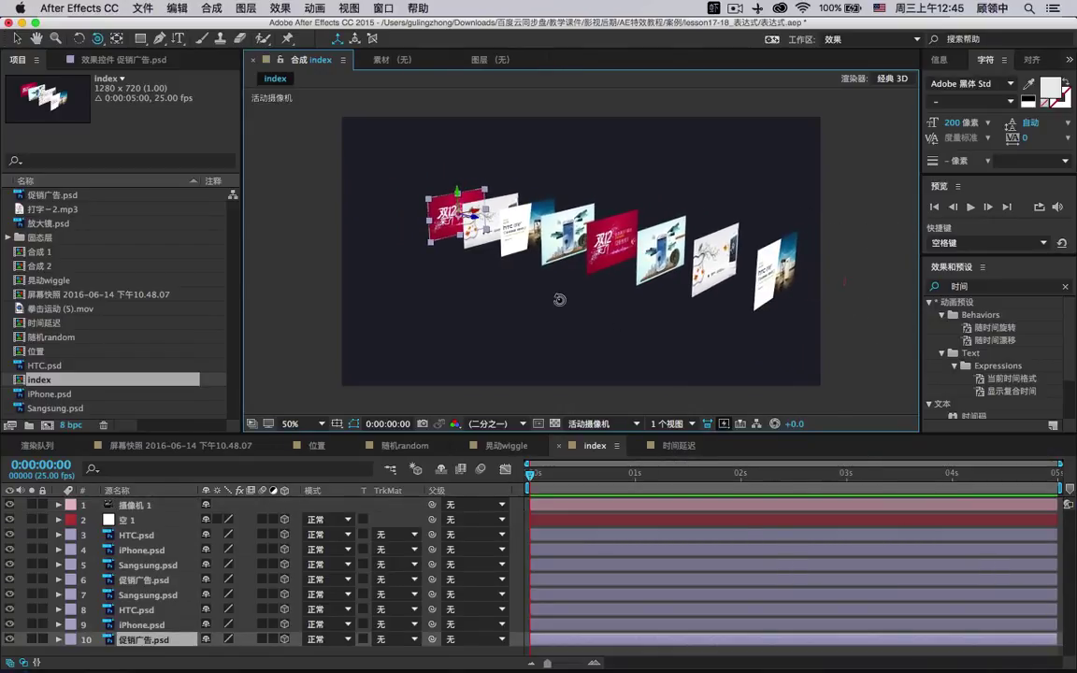
mouse_move(543, 300)
mouse_down()
mouse_move(598, 306)
mouse_move(347, 296)
mouse_move(350, 307)
mouse_move(533, 310)
mouse_up()
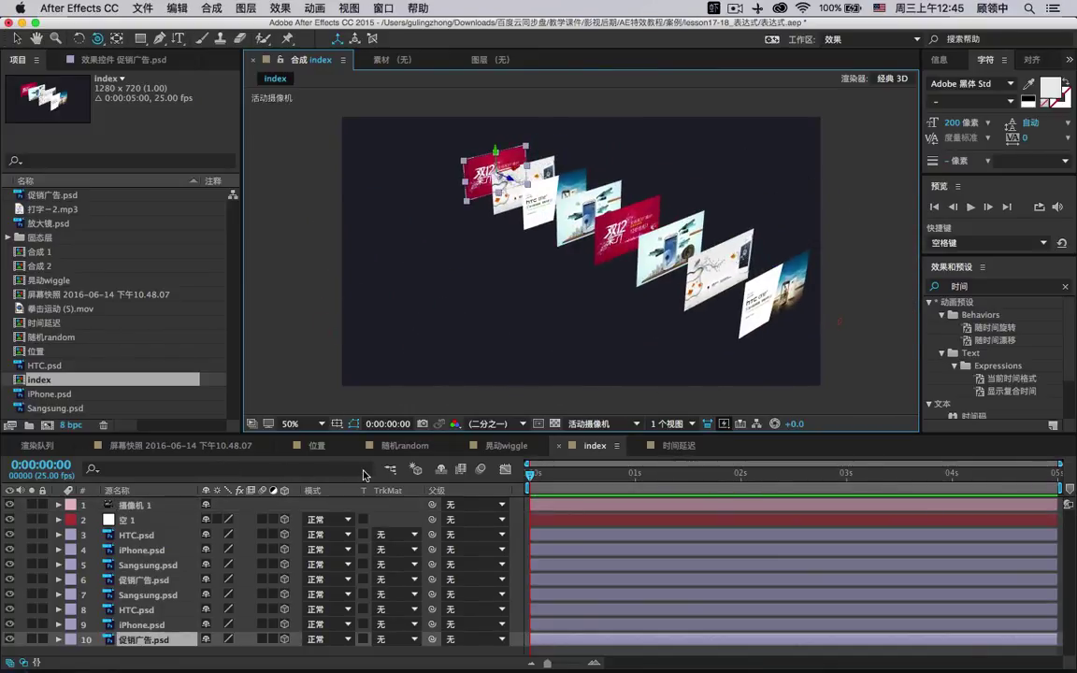
key(super+s)
Open the 时间延迟 composition and scrub through the boxing footage from 0:00:08:00 to 0:00:09:12.
click(677, 445)
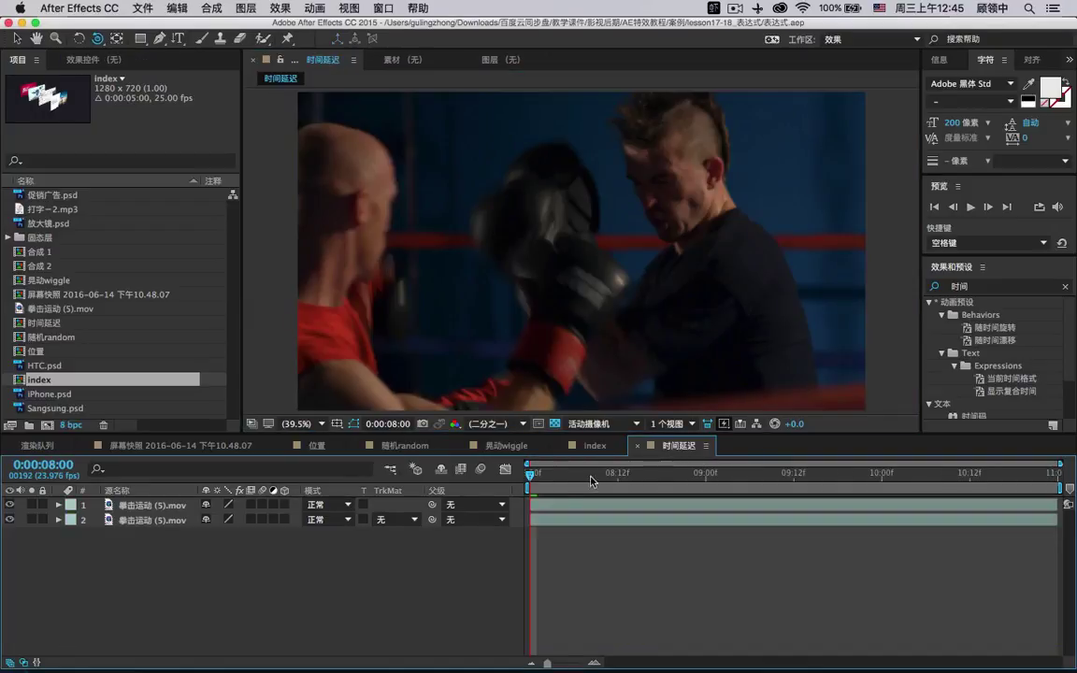
click(187, 507)
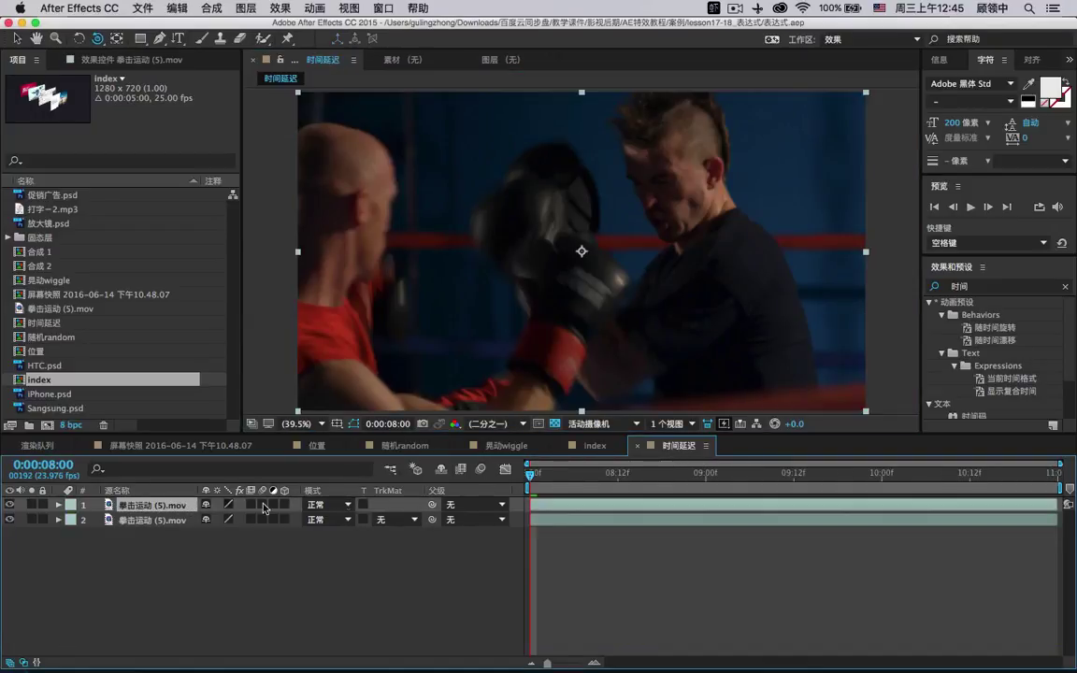
mouse_move(531, 475)
mouse_down()
mouse_move(581, 478)
mouse_move(519, 477)
mouse_up()
drag(529, 475, 792, 472)
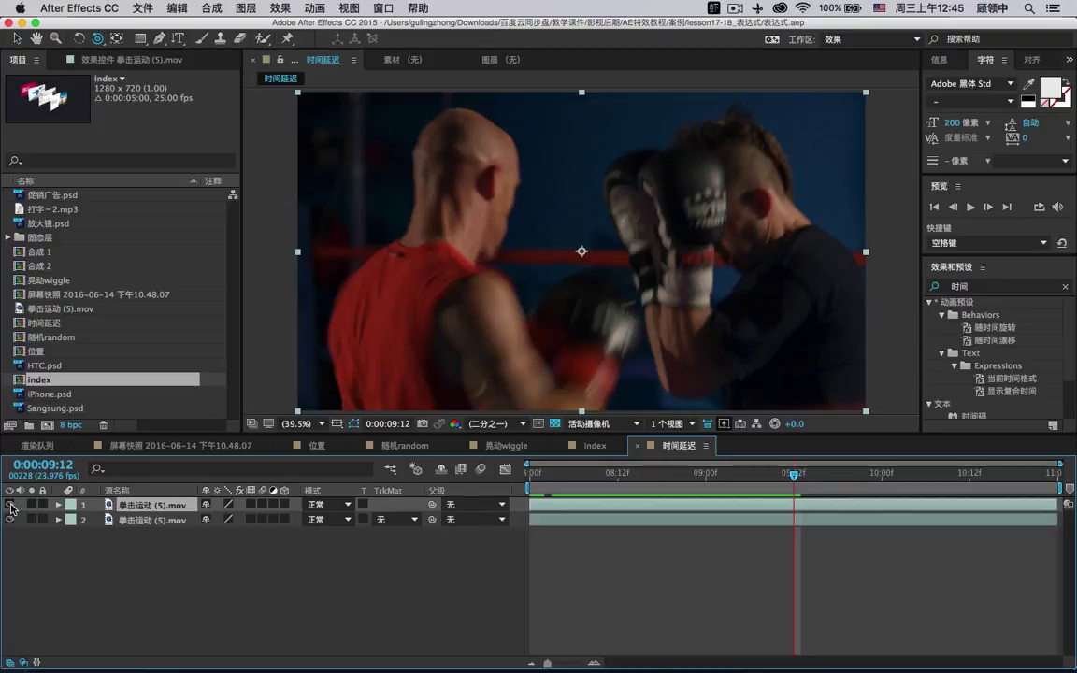
Hide the upper boxing video layer and reveal the time remapping expression on the lower one at 0:00:08:00.
click(11, 505)
key(Home)
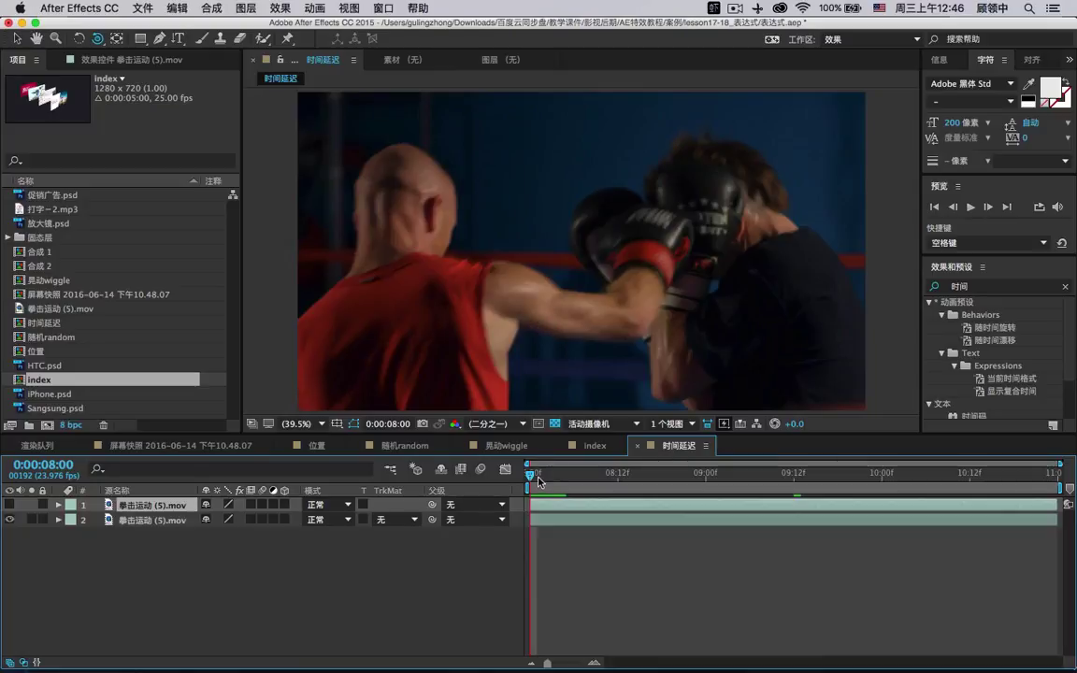
click(175, 520)
key(super+alt+t)
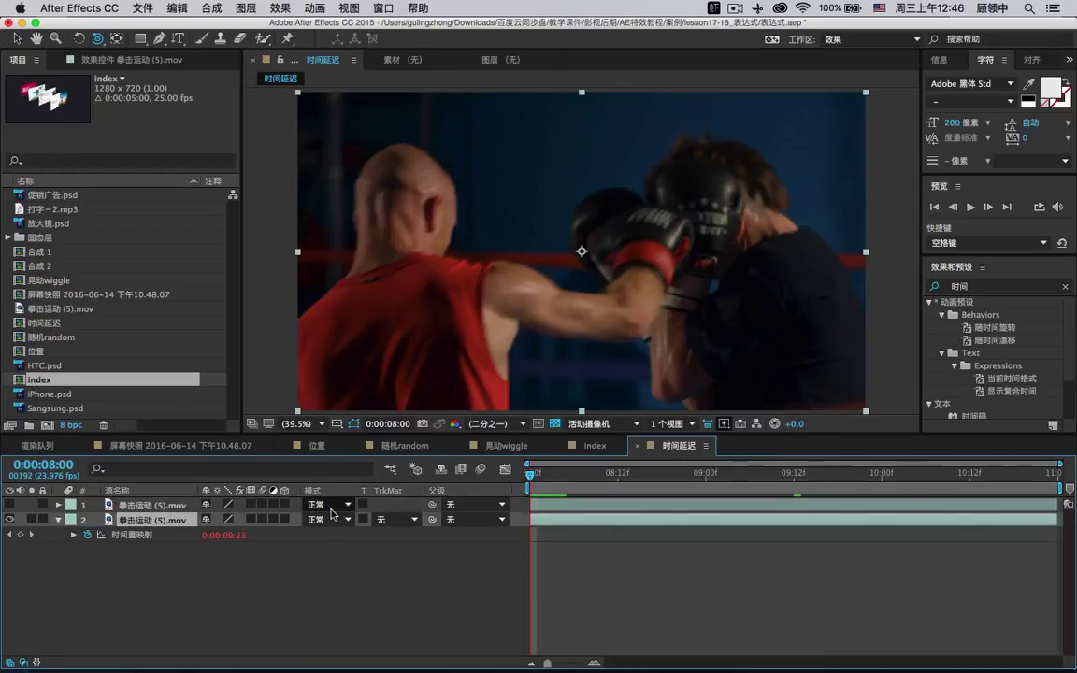
click(74, 534)
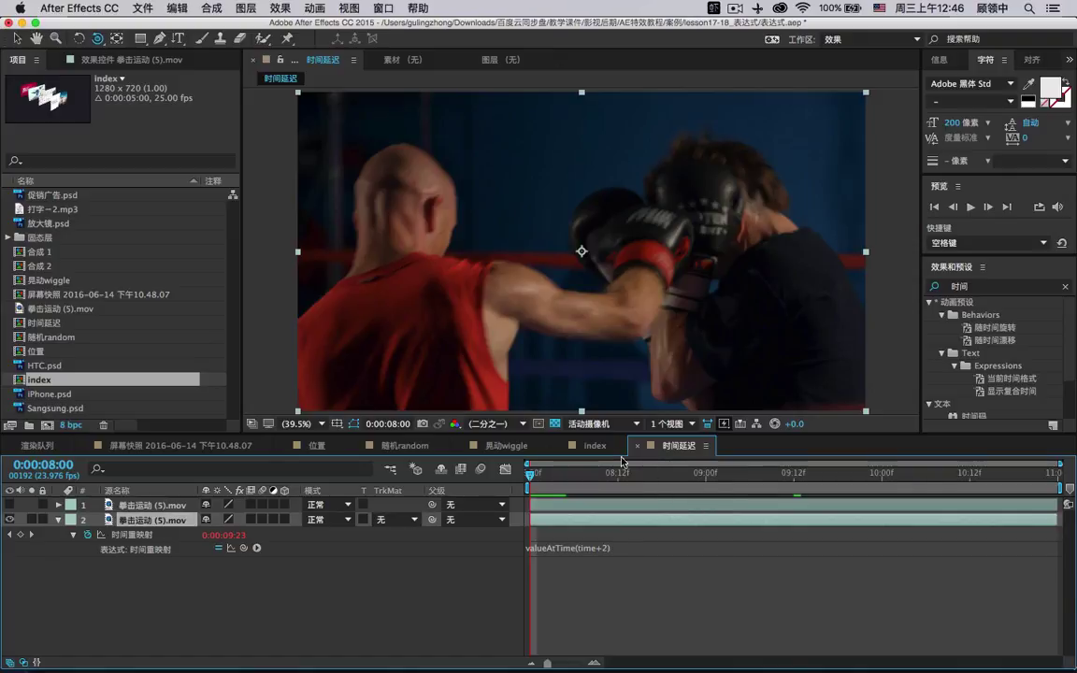
Close all the open compositions, including index and 时间延迟, to leave the timeline empty.
click(595, 446)
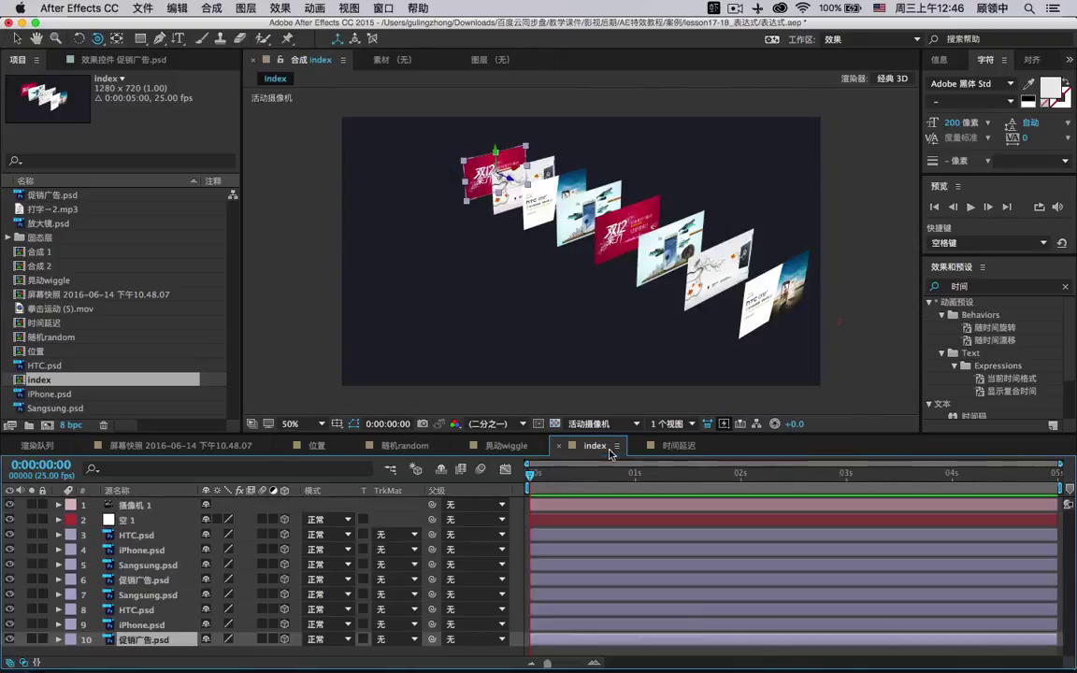
click(665, 447)
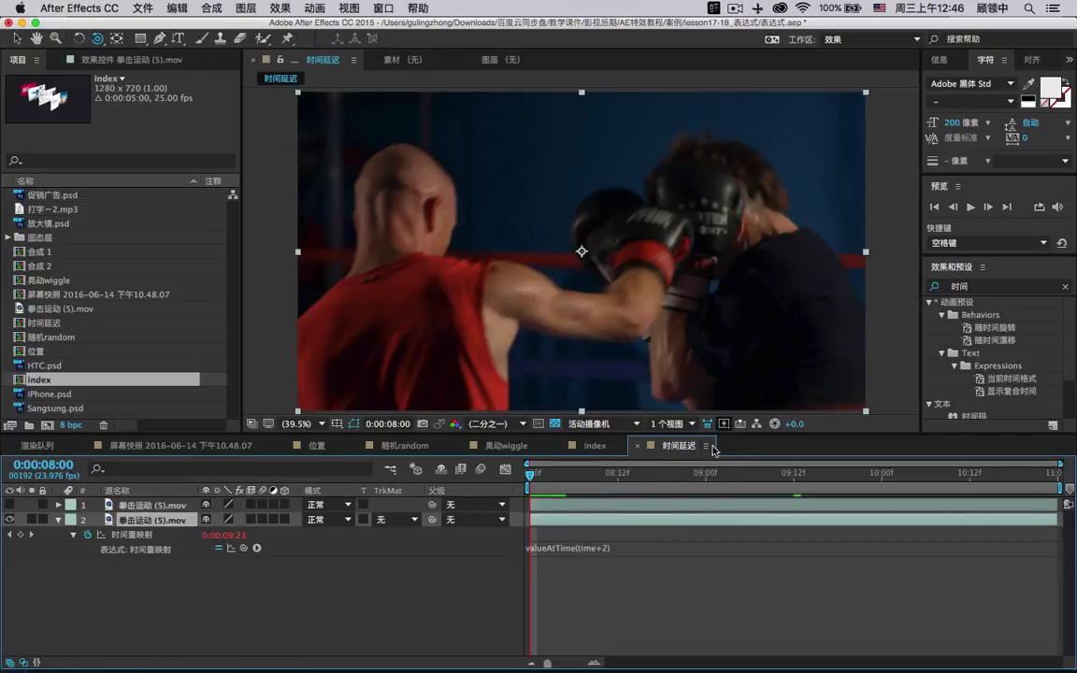
click(595, 446)
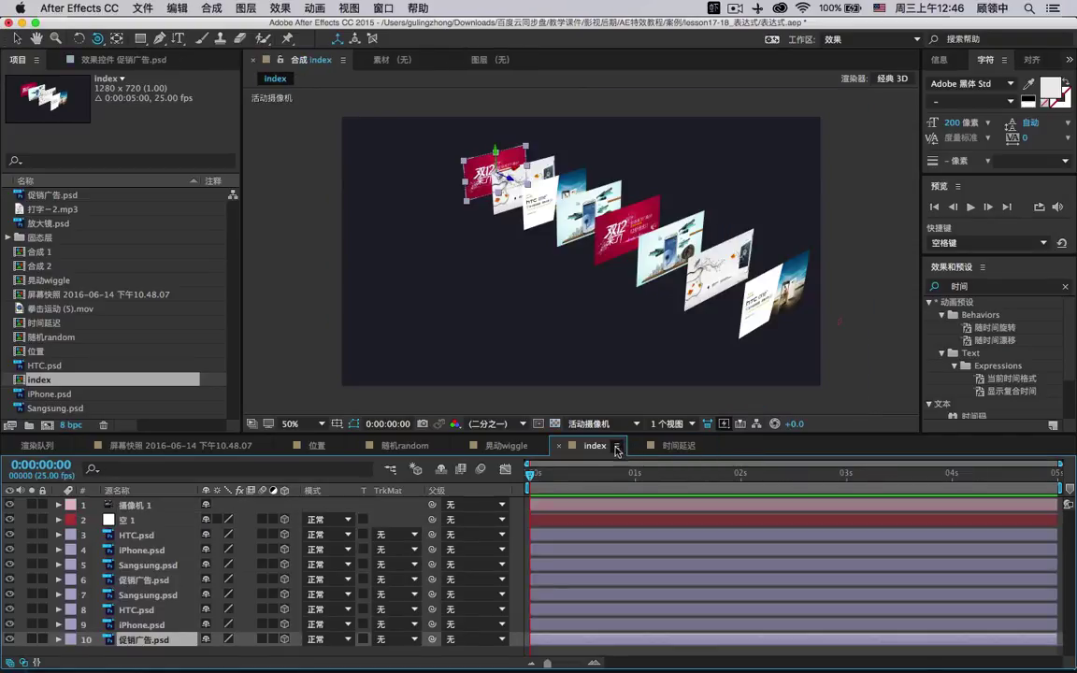
key(super+w)
key(super+w)
key(super+w)
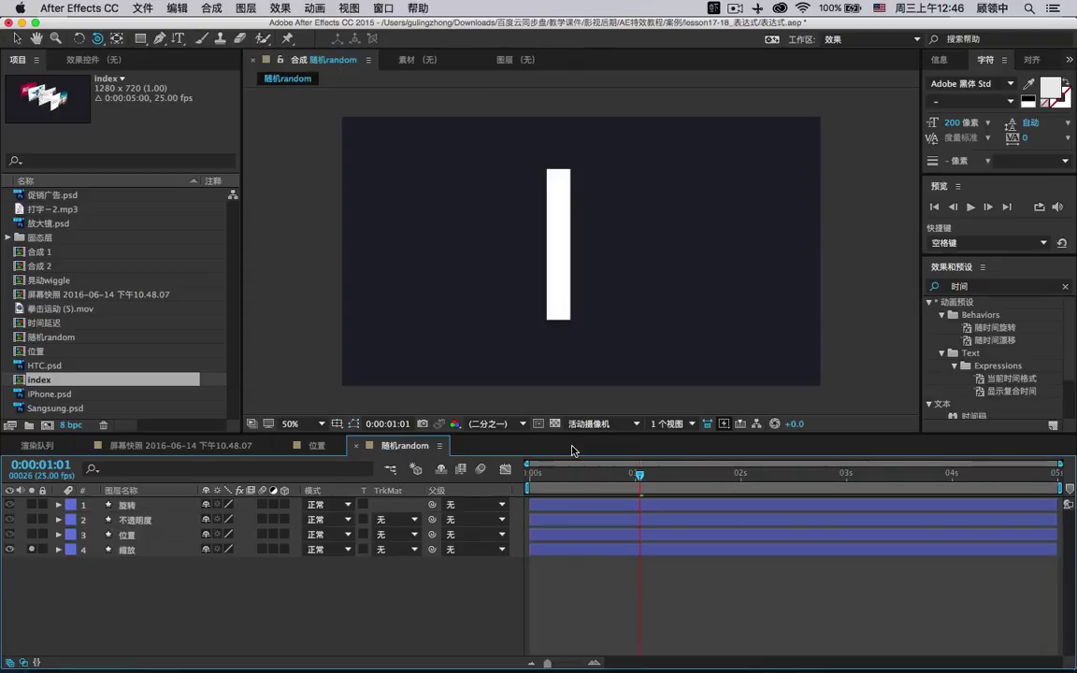
key(super+w)
key(super+w)
key(super+w)
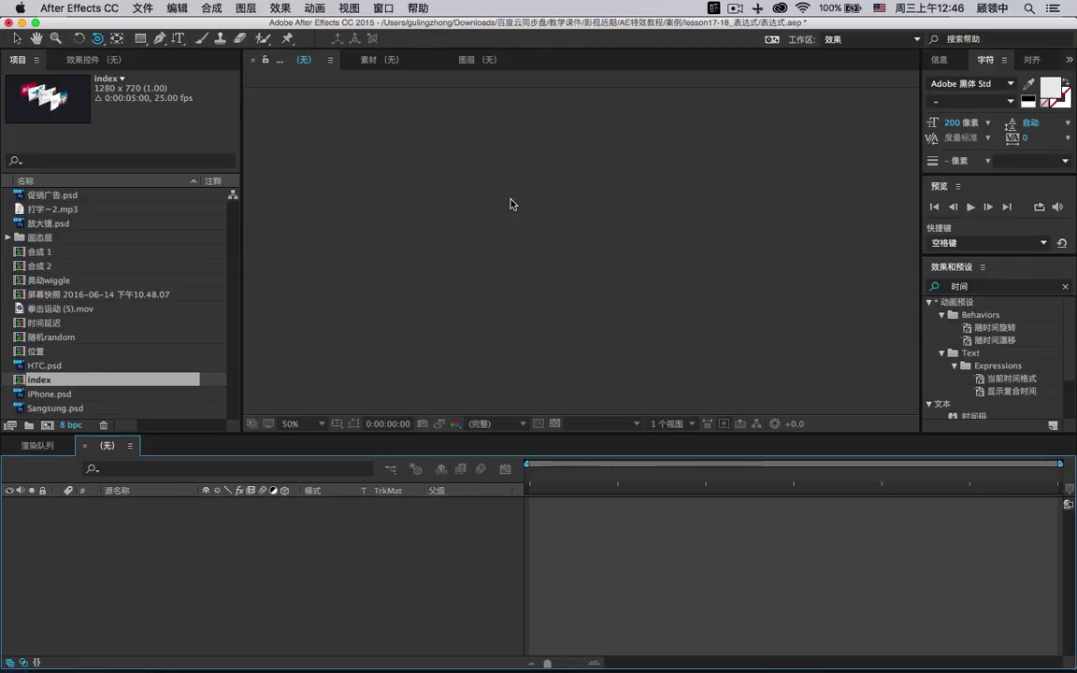
key(super+i)
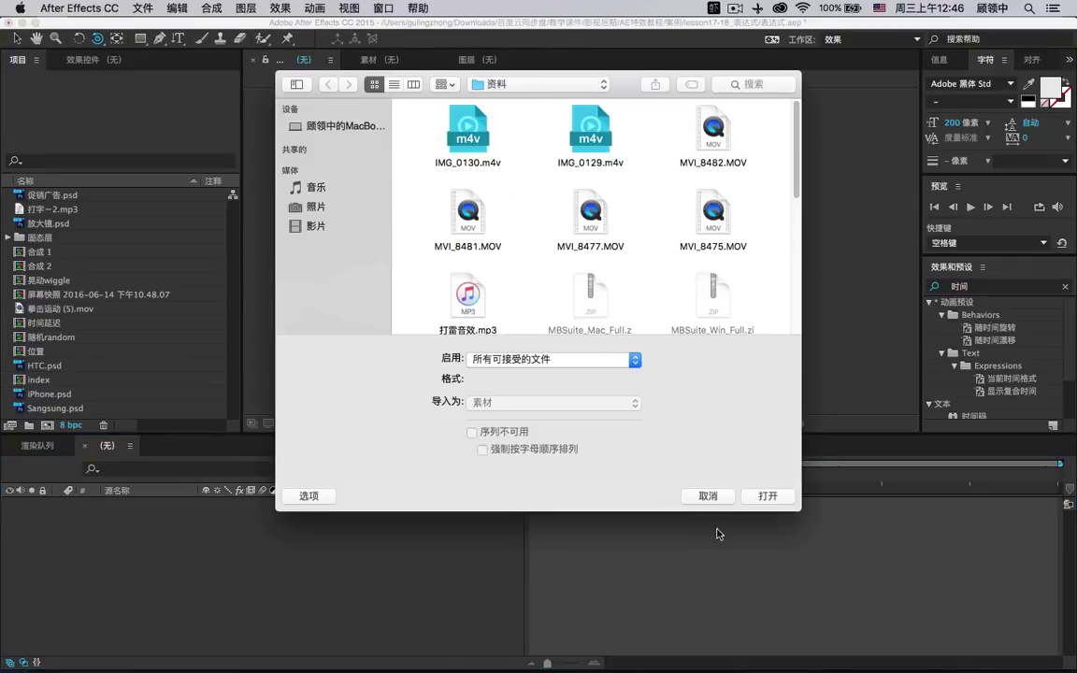
click(708, 495)
click(54, 365)
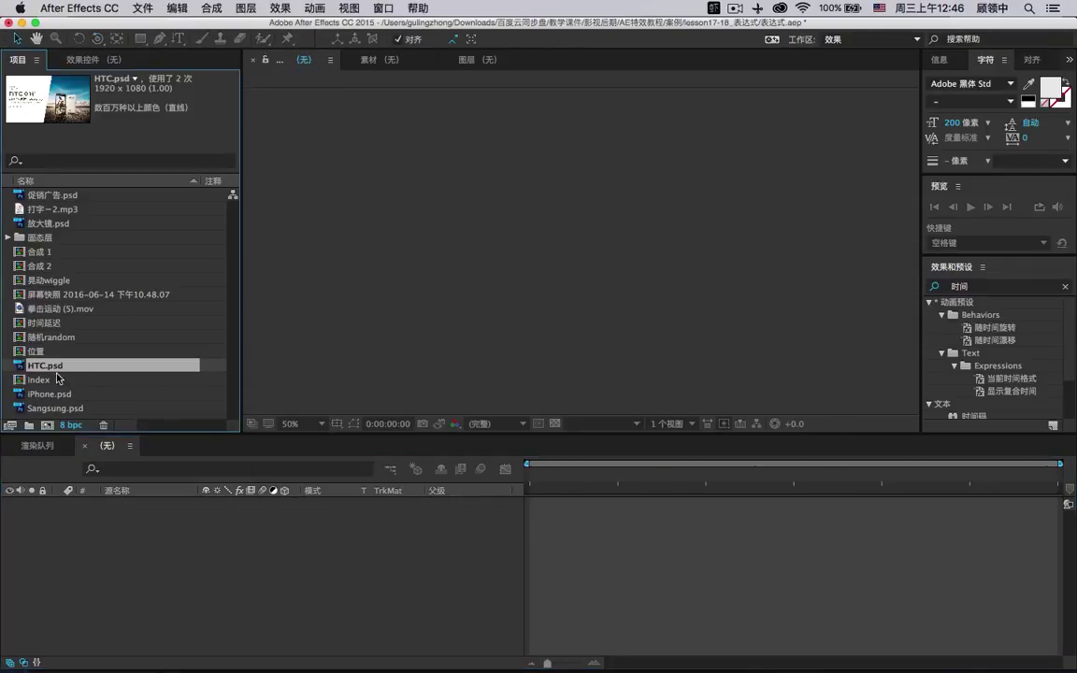
super+click(56, 393)
super+click(56, 407)
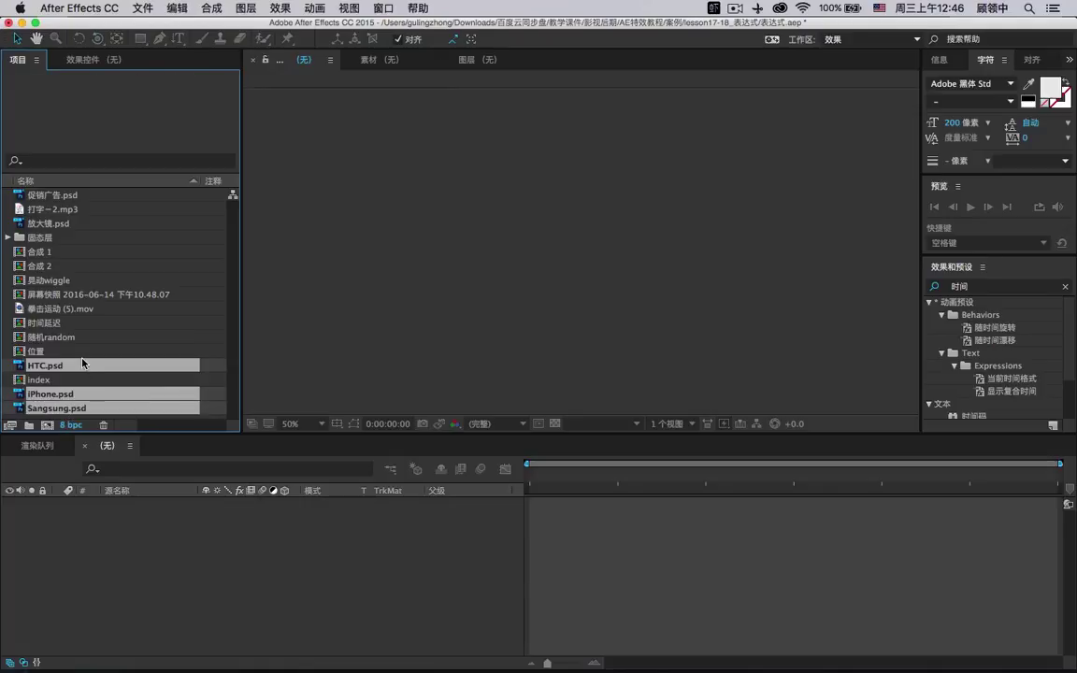
super+click(71, 195)
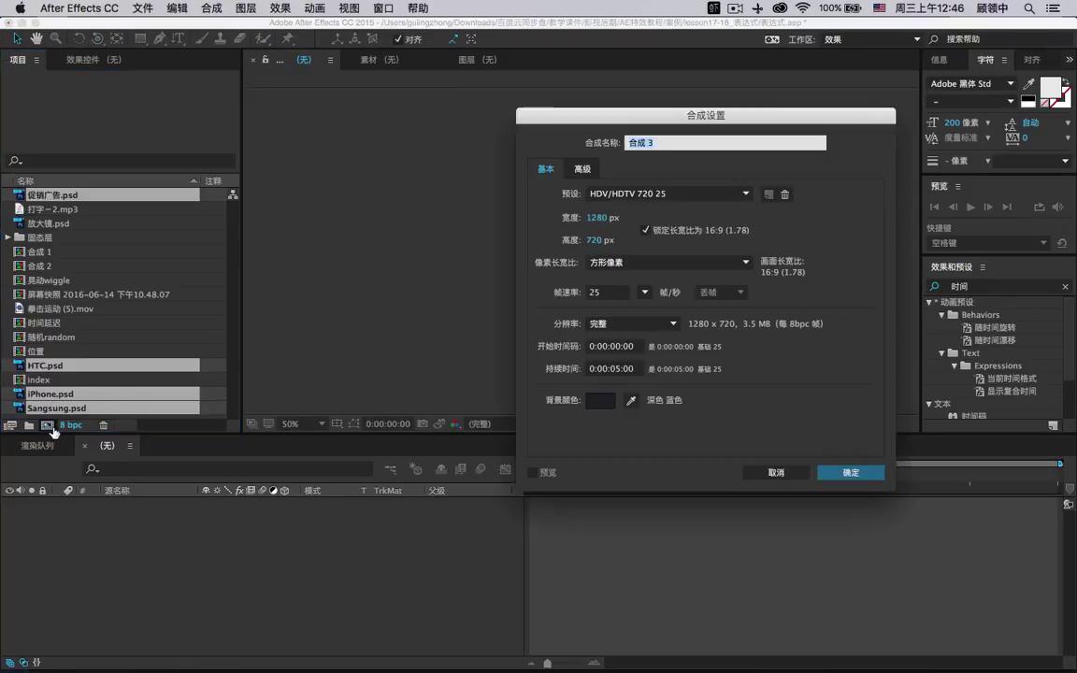
Create a 1280 x 720, 25 fps, 5-second composition and turn off its transparency grid.
key(super+n)
click(848, 471)
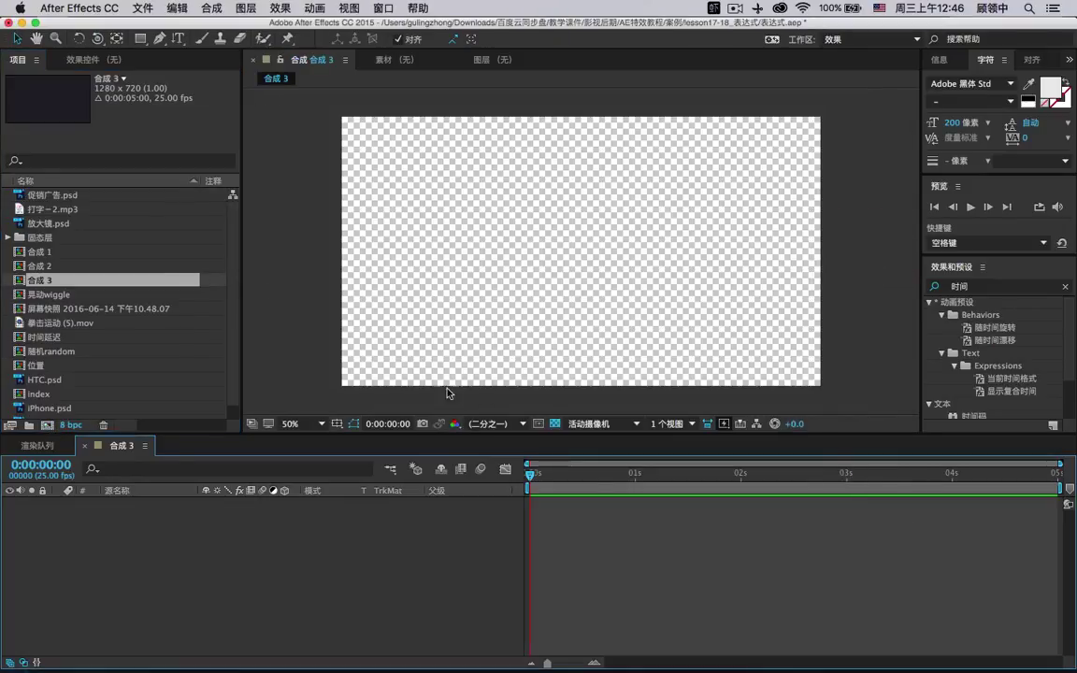
click(555, 424)
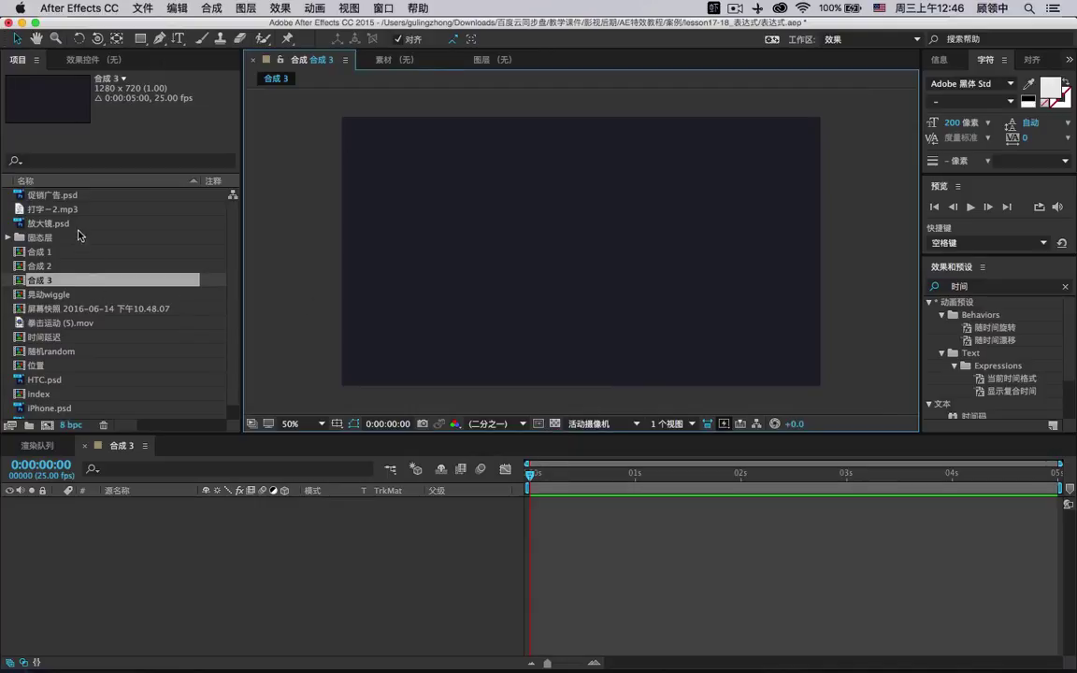
Add 促销广告.psd, HTC.psd, iPhone.psd and Sangsung.psd to the new composition and make all four layers 3D.
click(72, 194)
scroll(75, 316, down, 1)
click(56, 366)
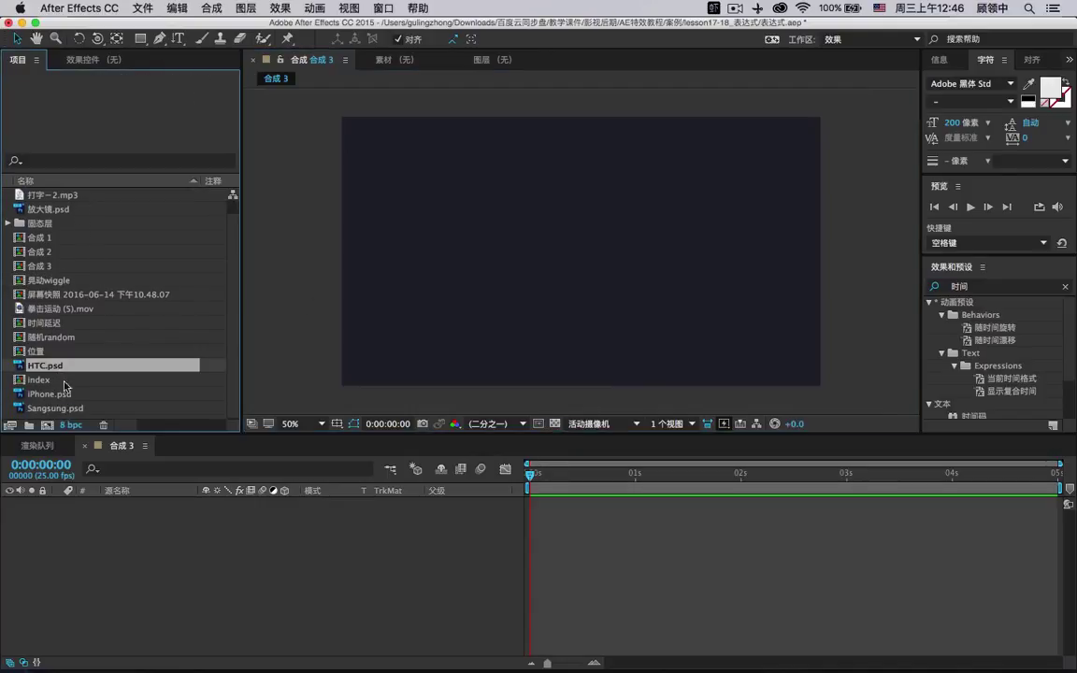
super+click(54, 394)
super+click(54, 407)
drag(54, 407, 172, 552)
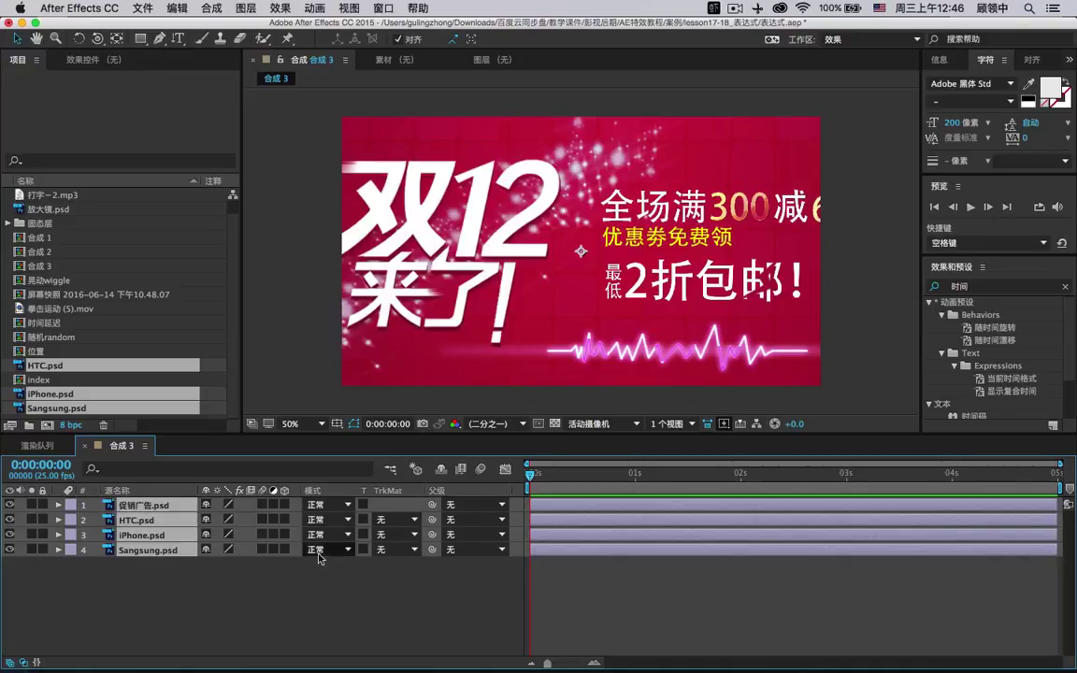
click(284, 534)
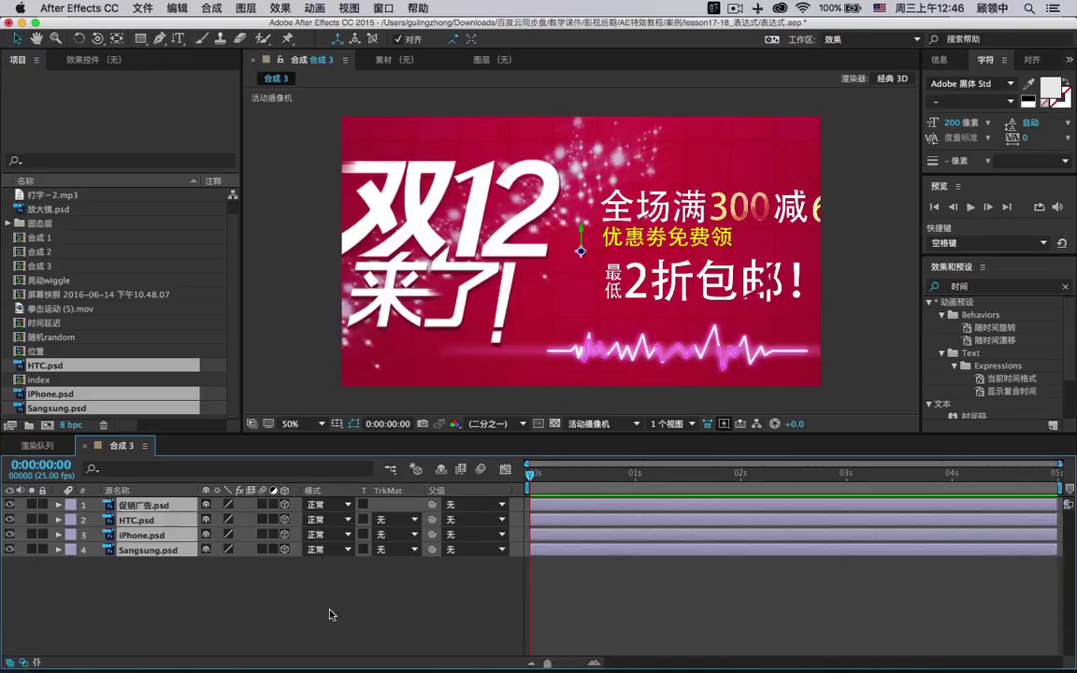
Add a 3D null object and a camera above the four image layers in the composition.
right_click(223, 598)
mouse_move(290, 536)
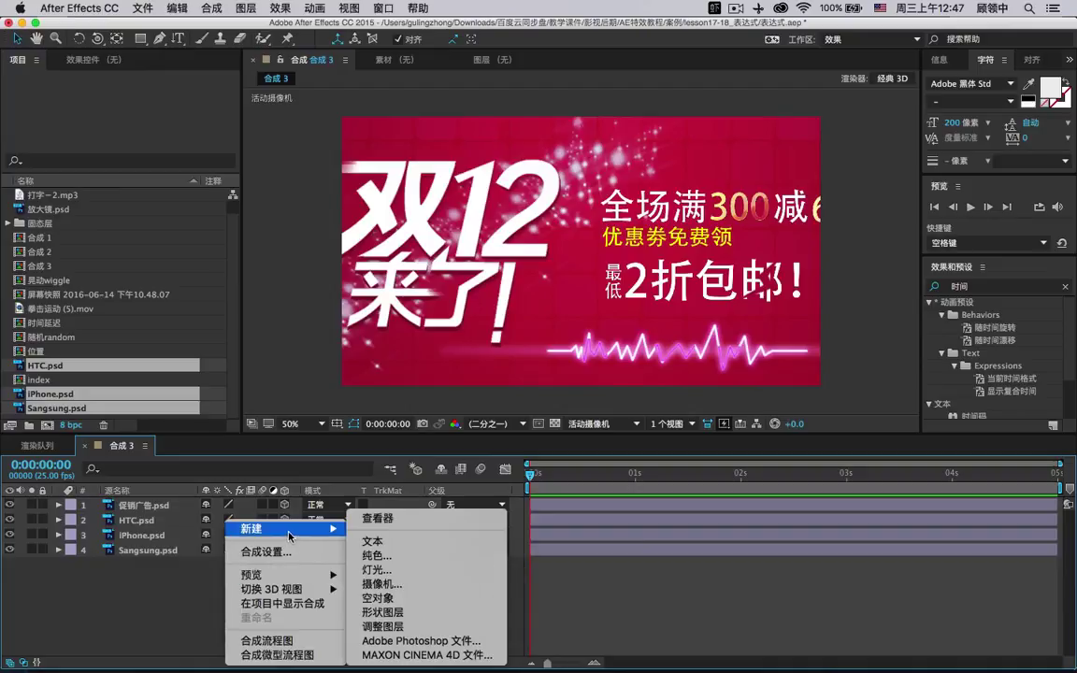
click(396, 599)
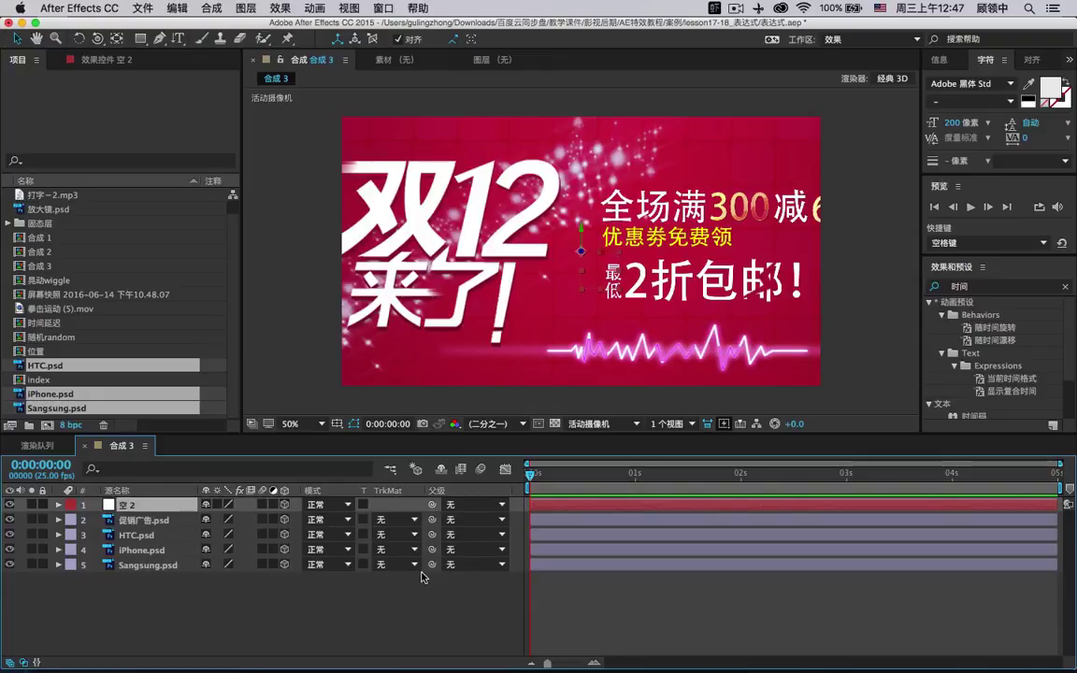
right_click(192, 558)
mouse_move(243, 528)
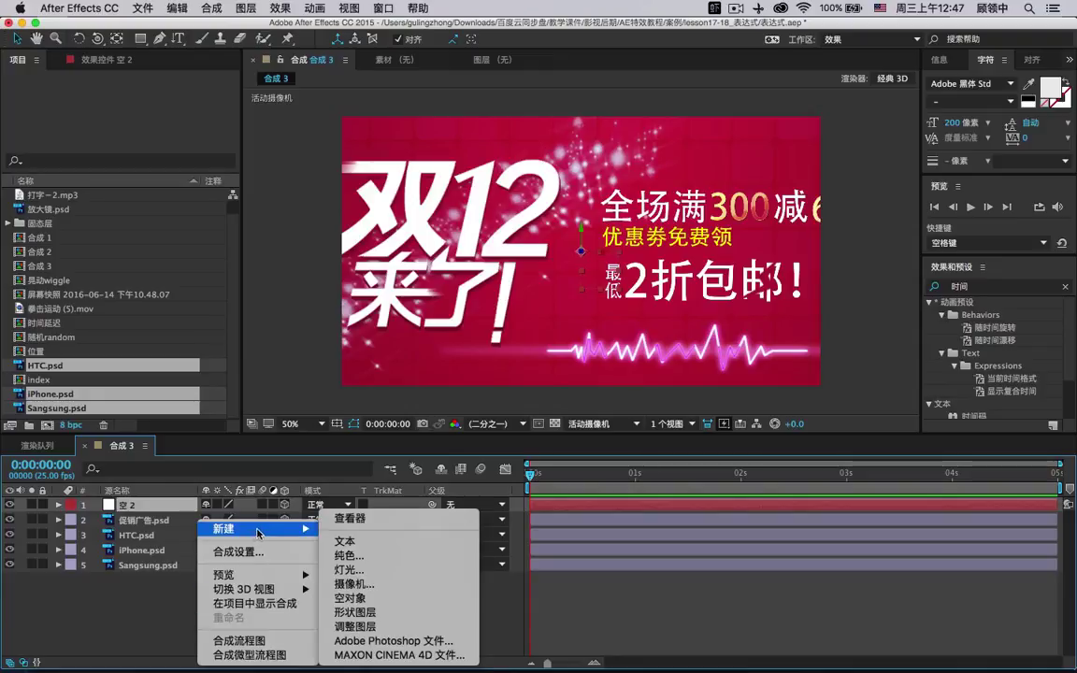
click(369, 584)
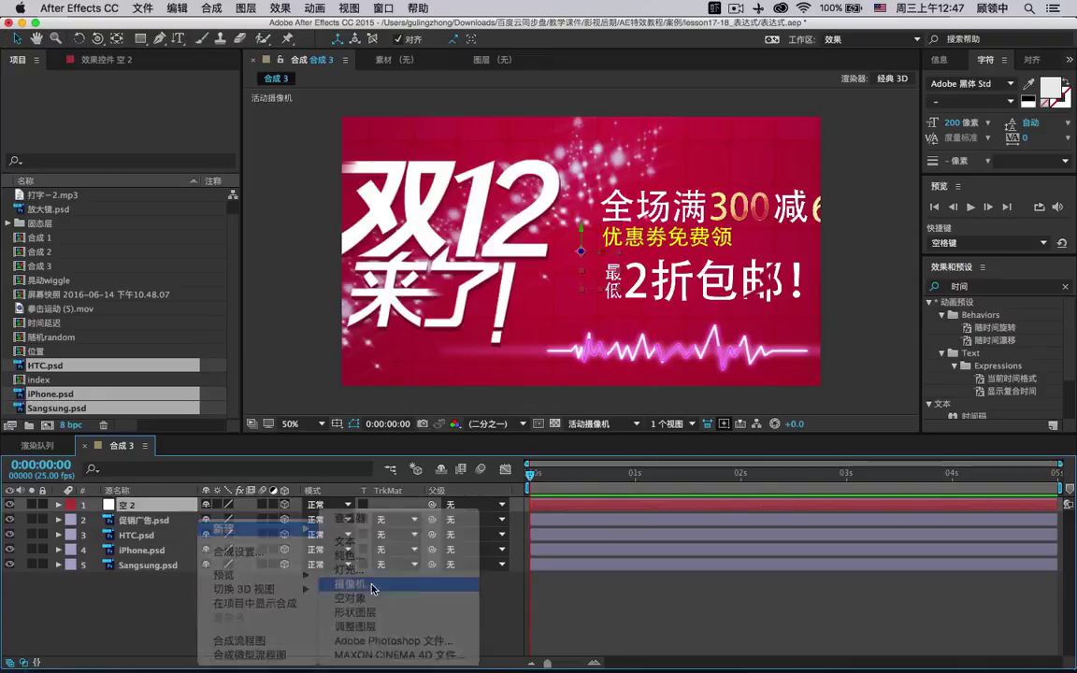
click(738, 506)
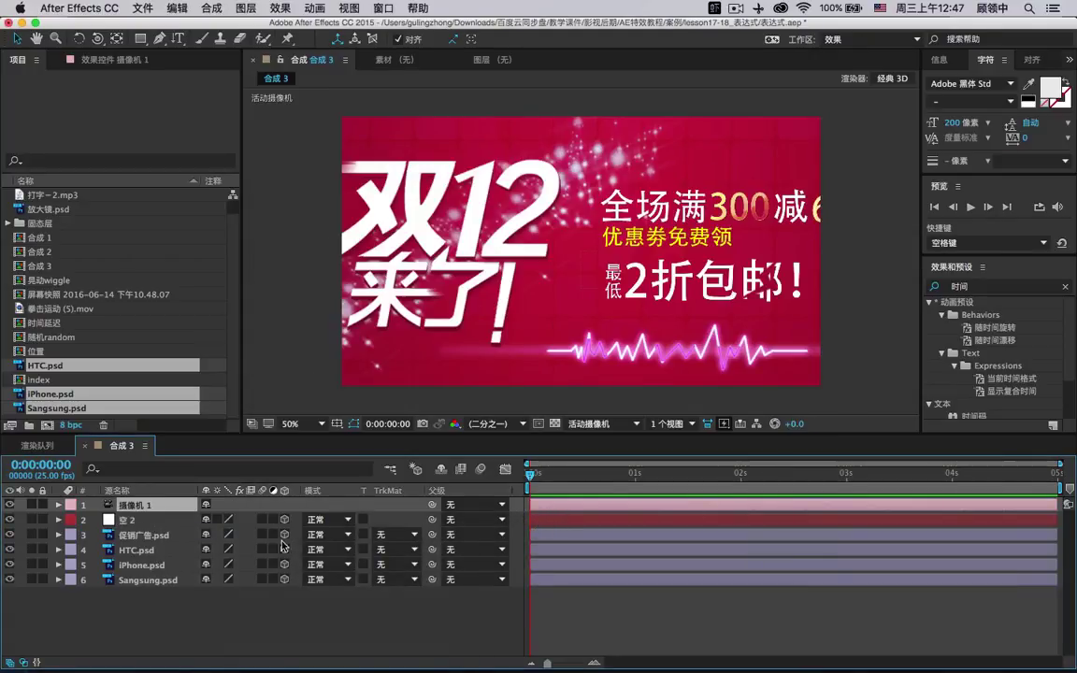
Reveal the Position property of the null object and all four image layers, and enlarge the timeline area to fit them.
click(146, 539)
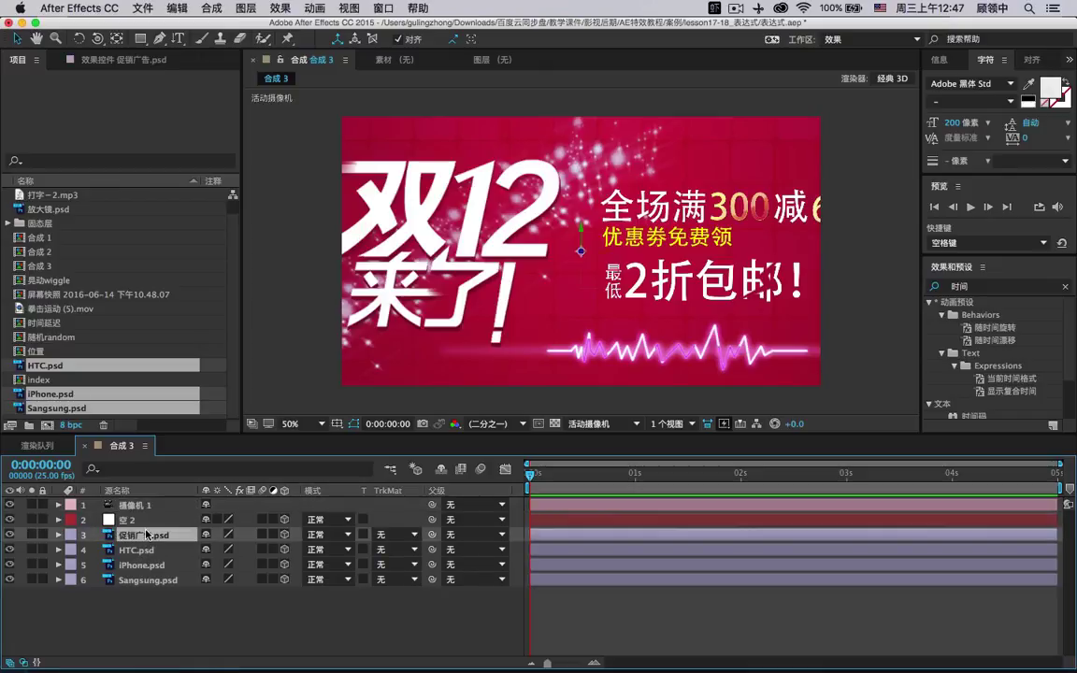
click(150, 525)
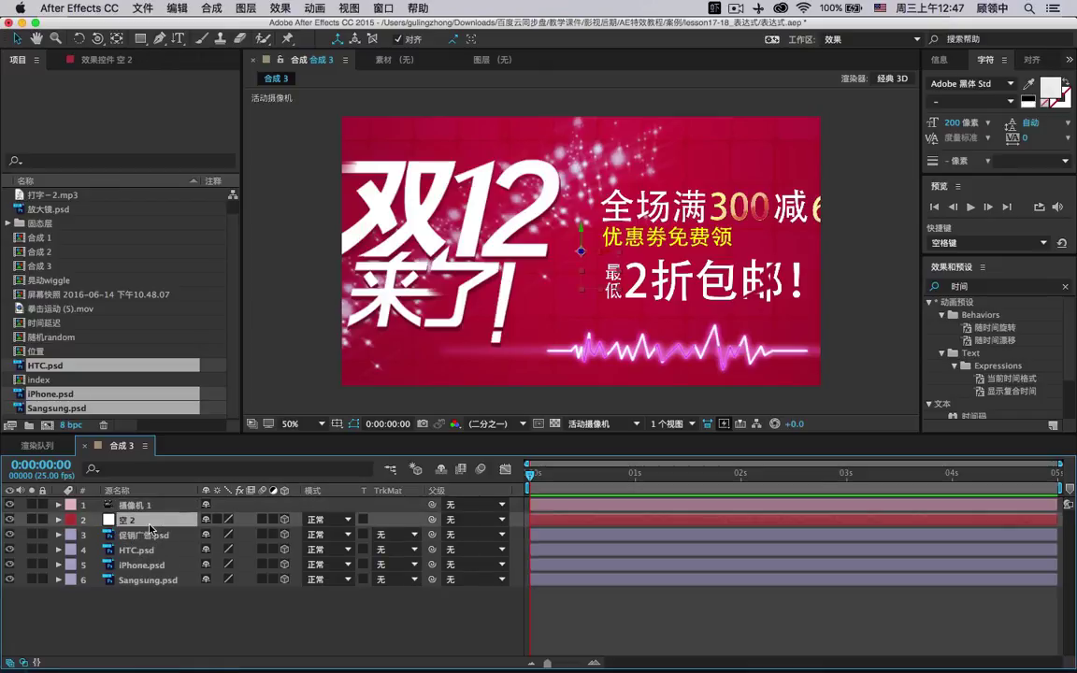
key(p)
click(191, 551)
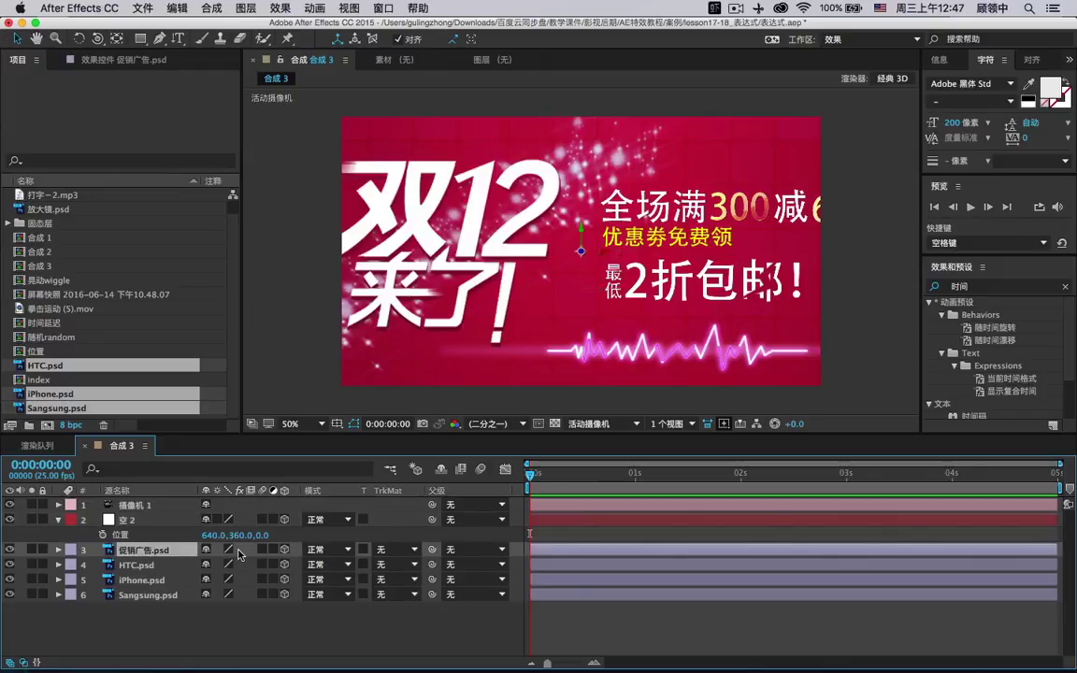
drag(220, 626, 149, 558)
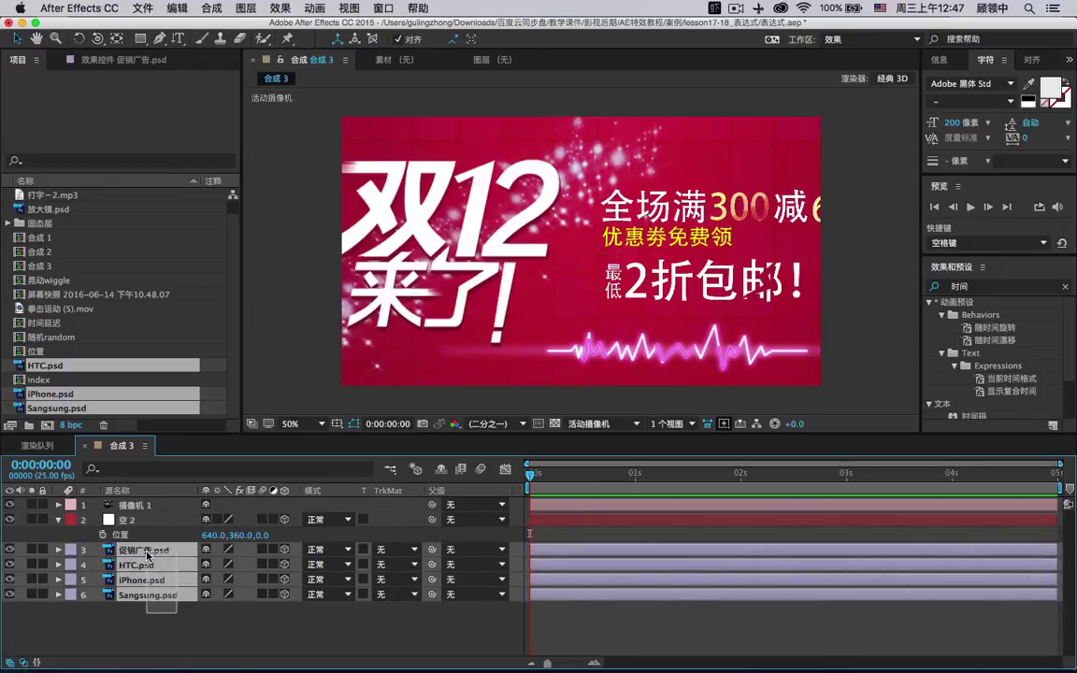
key(p)
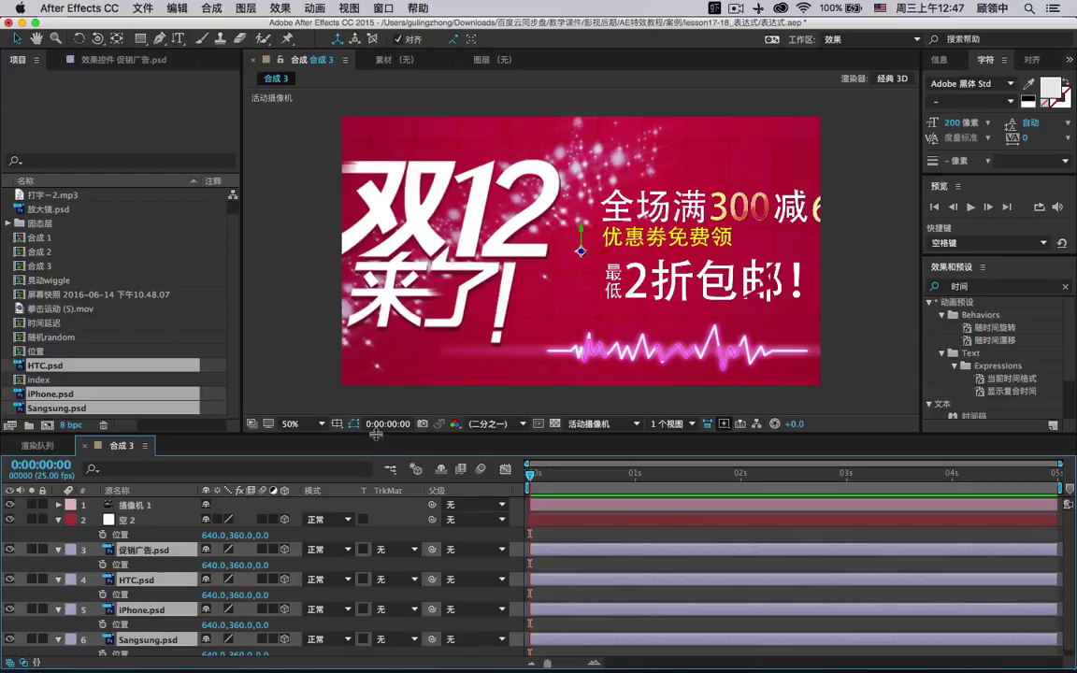
drag(347, 433, 348, 376)
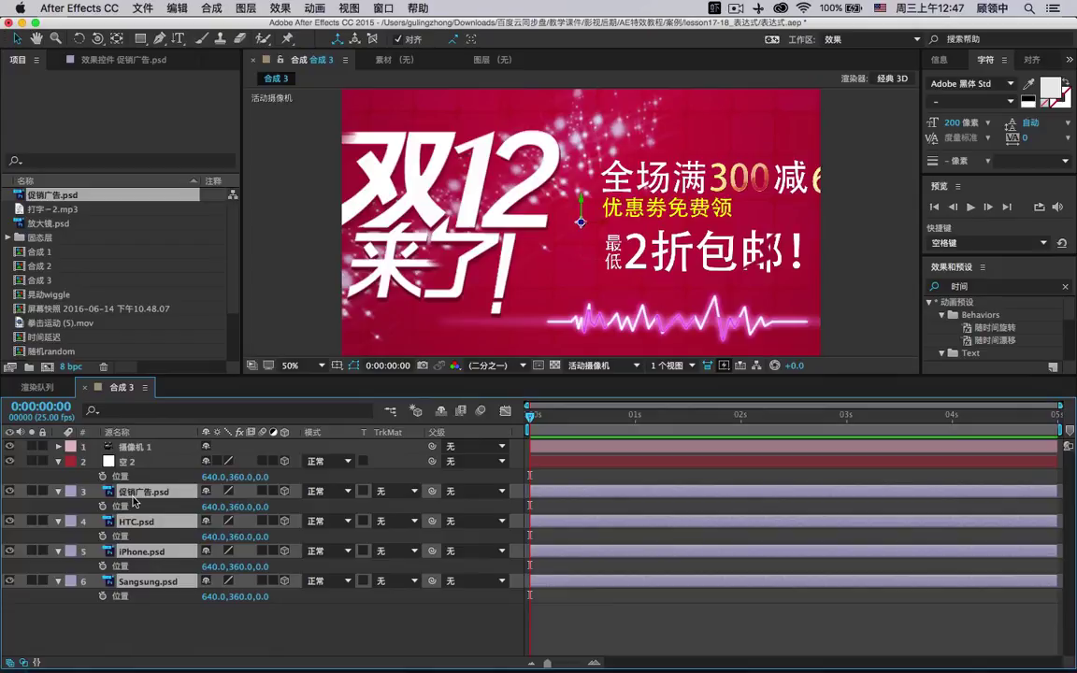
key(F2)
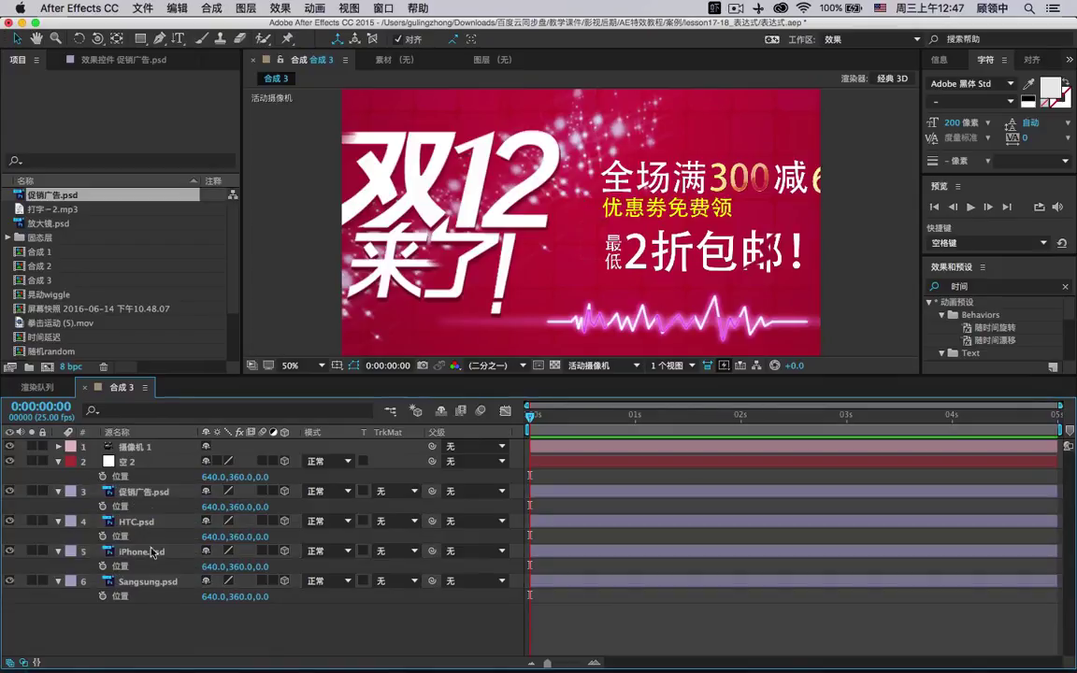
Pull the camera back and orbit it so the stacked image layers are viewed at an angle.
click(154, 494)
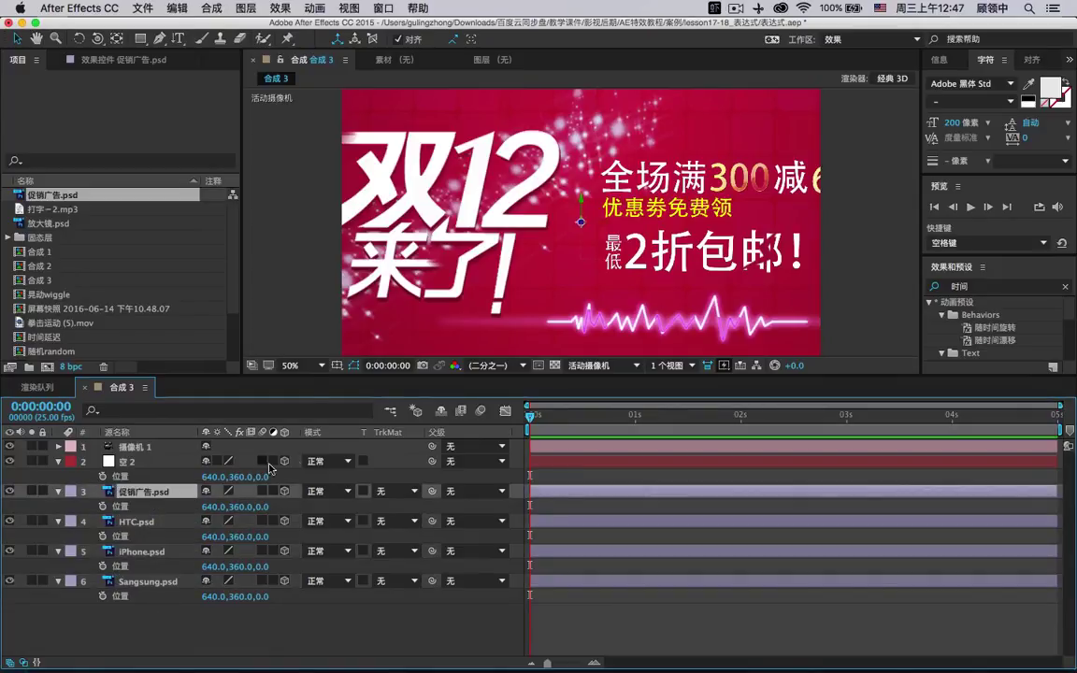
key(y)
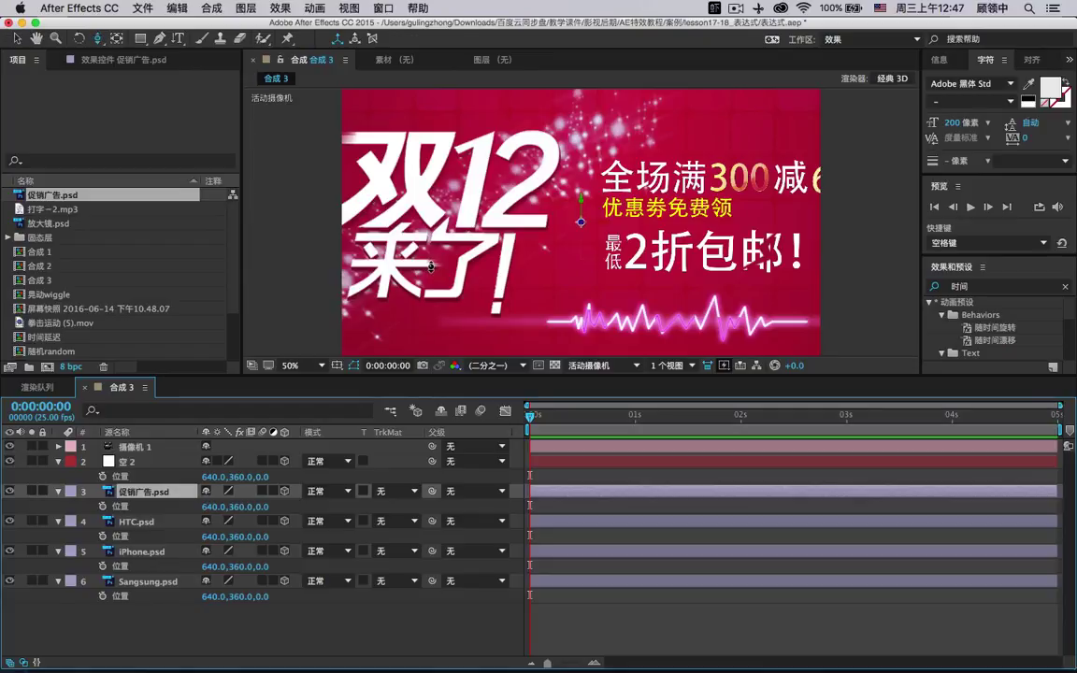
drag(430, 265, 439, 437)
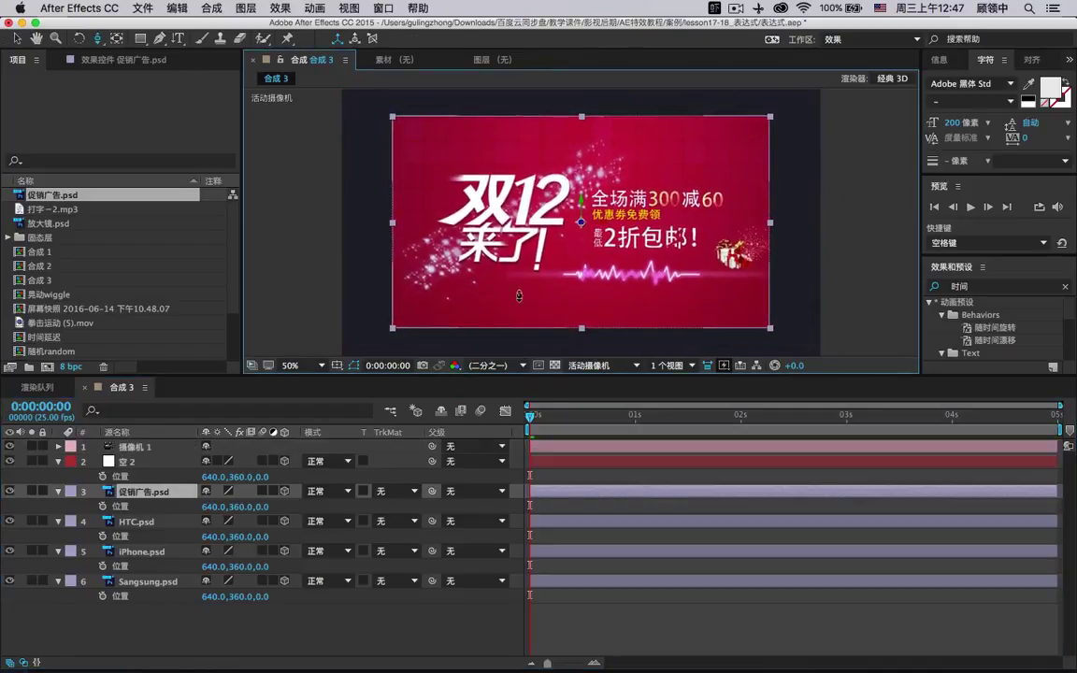
mouse_move(512, 293)
mouse_down()
mouse_move(503, 312)
mouse_move(496, 304)
mouse_up()
drag(496, 252, 474, 267)
Set the Z position of the 促销广告.psd layer to 1200 and pan the camera to frame the separated layers.
drag(259, 510, 523, 489)
click(268, 505)
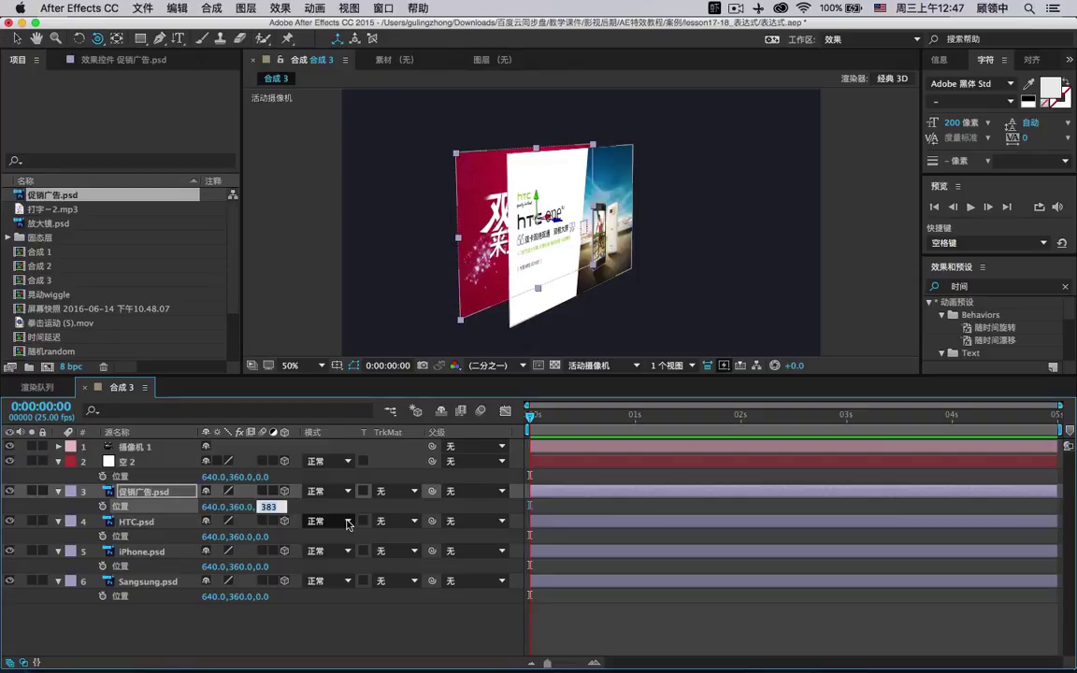
text(8)
text(200)
key(Return)
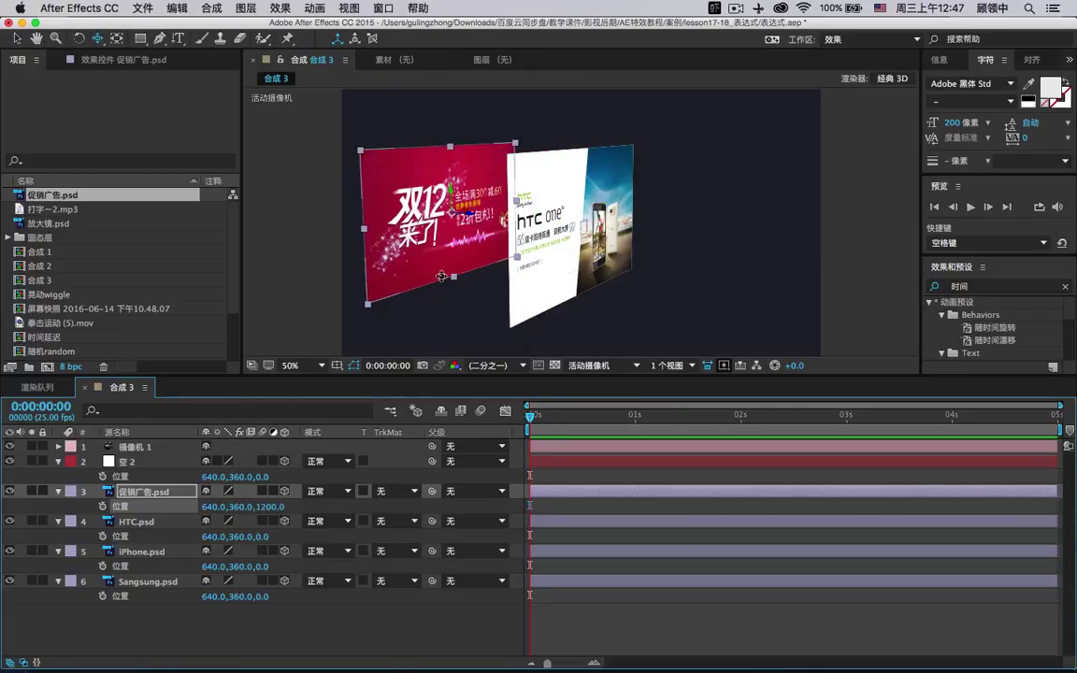
drag(441, 275, 491, 293)
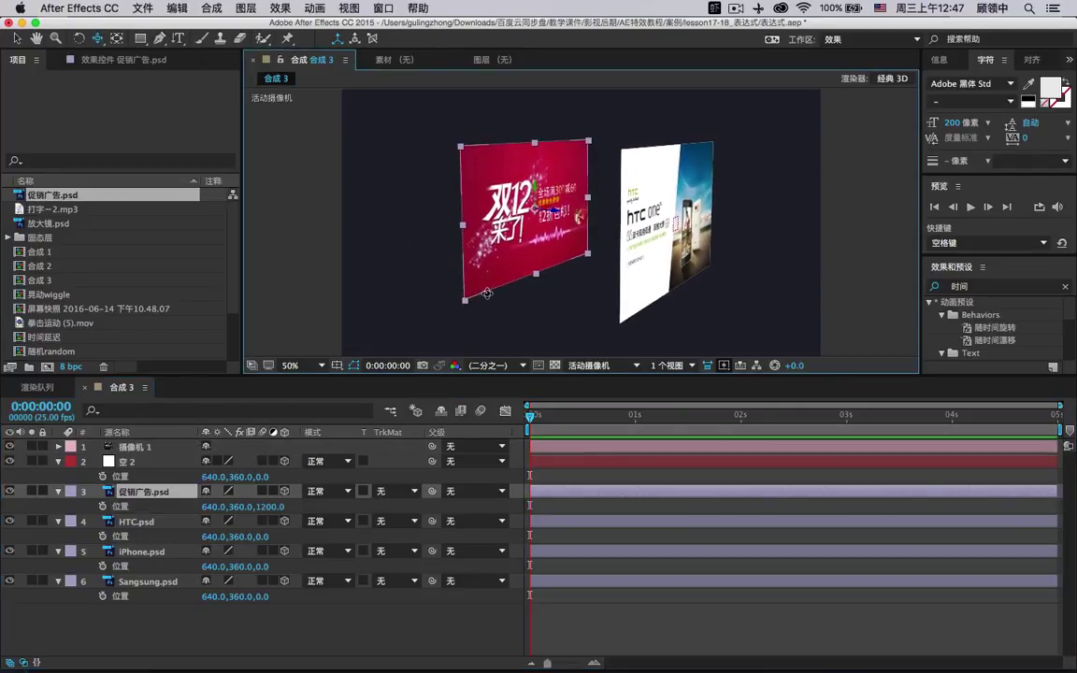
Reset the Z position of the 促销广告.psd layer to 0.
click(268, 540)
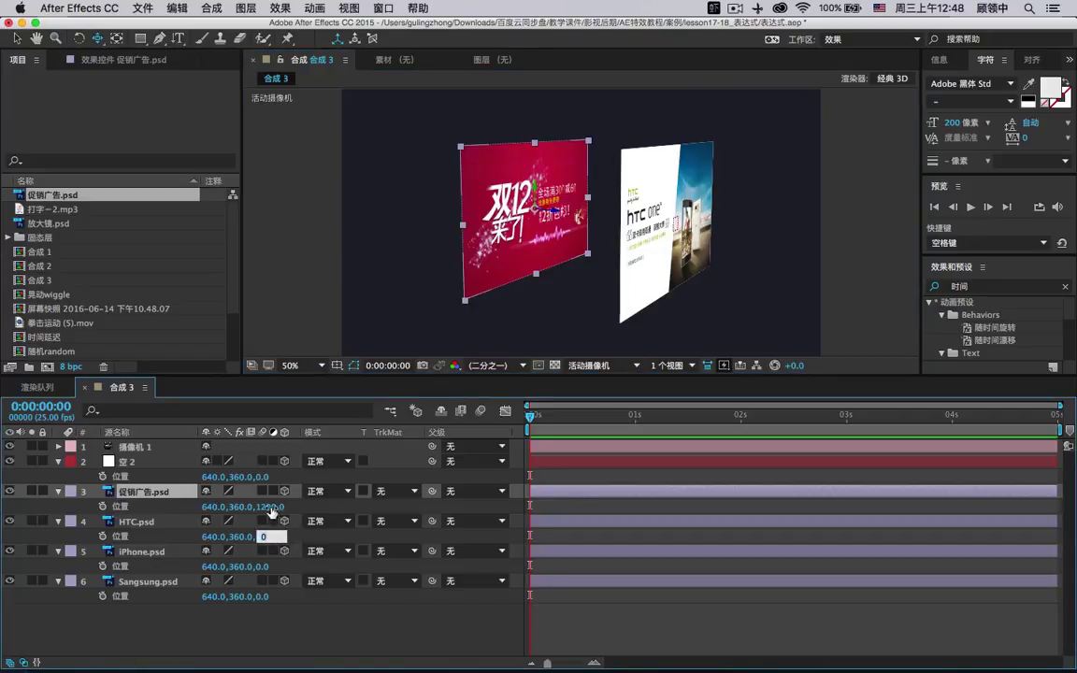
click(270, 506)
text(0)
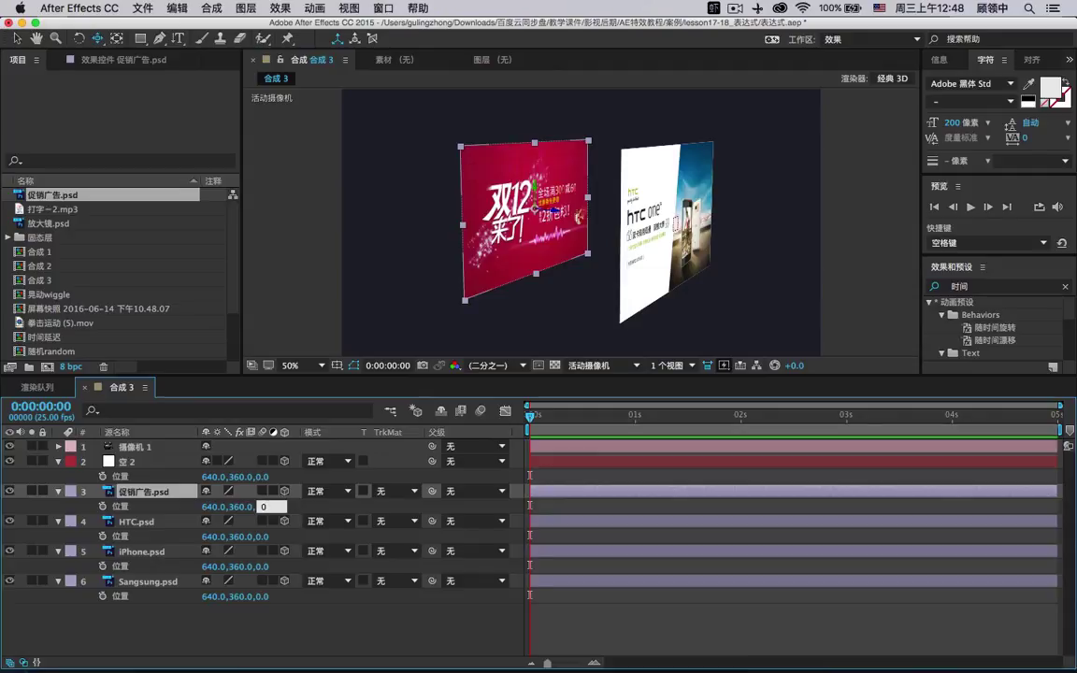
key(Return)
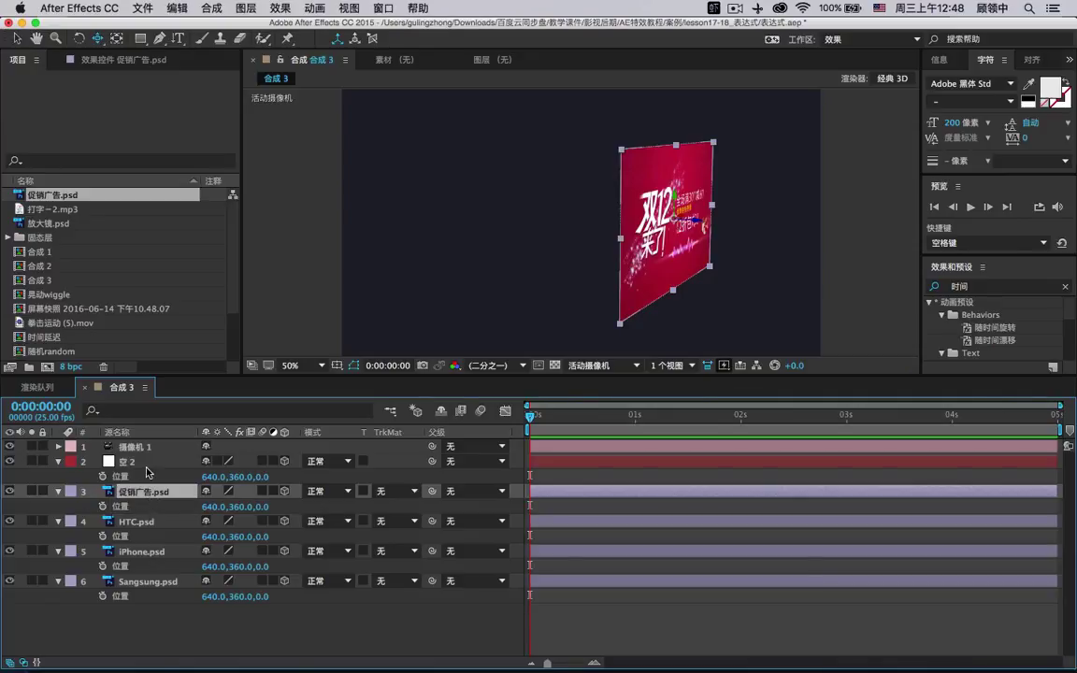
Give 促销广告.psd the position expression thisComp.layer("空 2").transform.position+[0,0,1200], linked to the null object's position.
alt+click(102, 506)
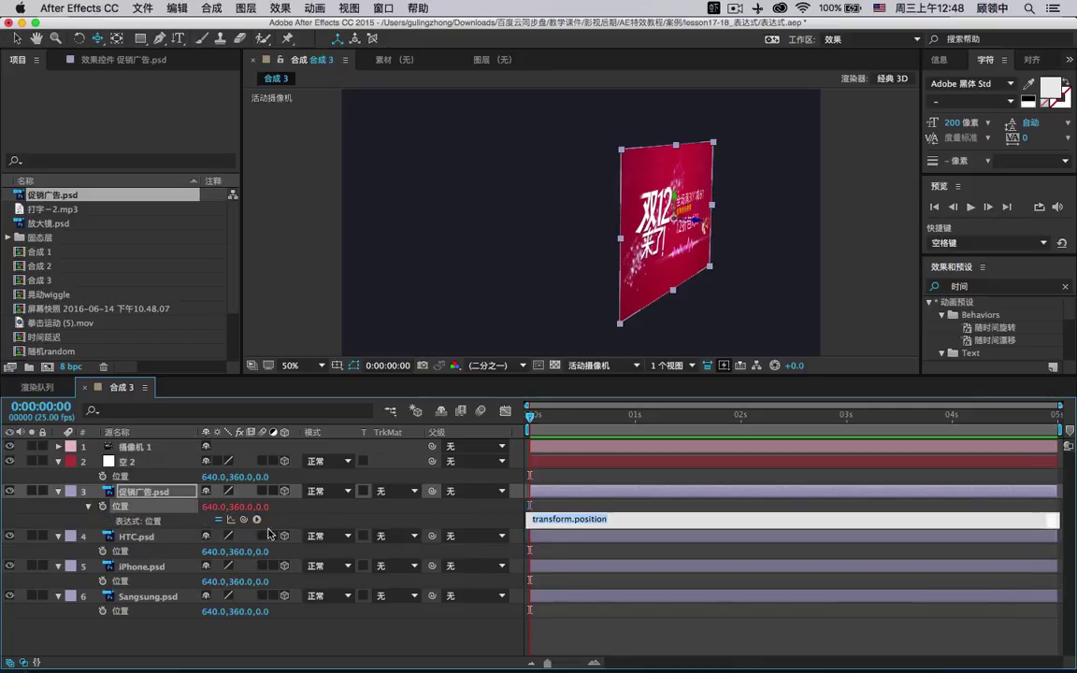
drag(248, 522, 120, 476)
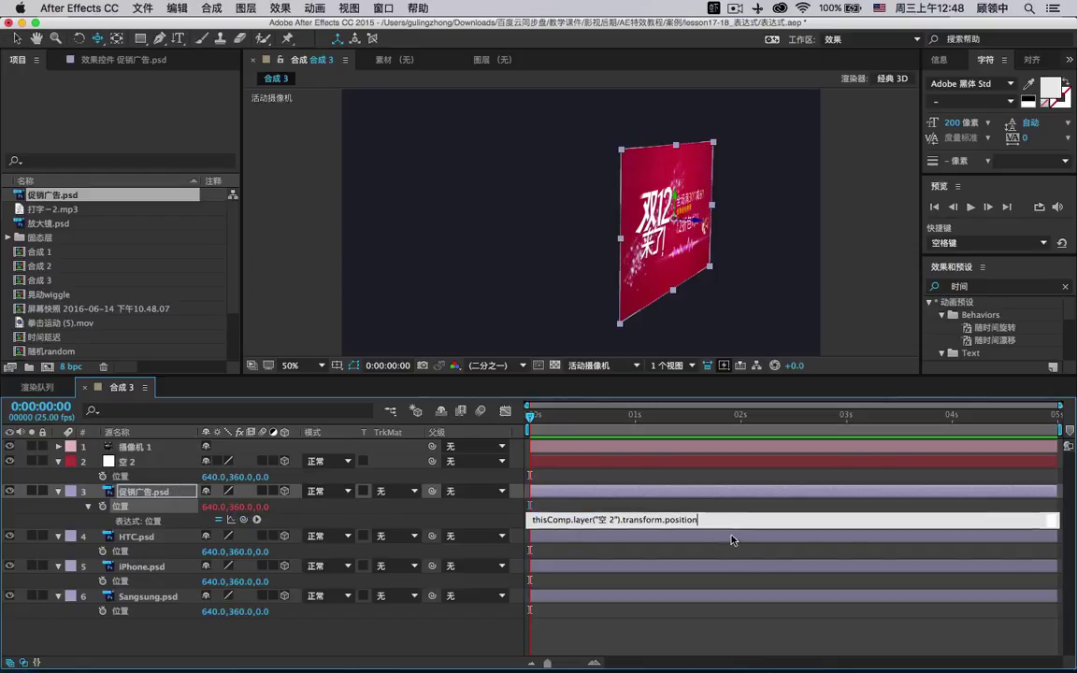
text(+)
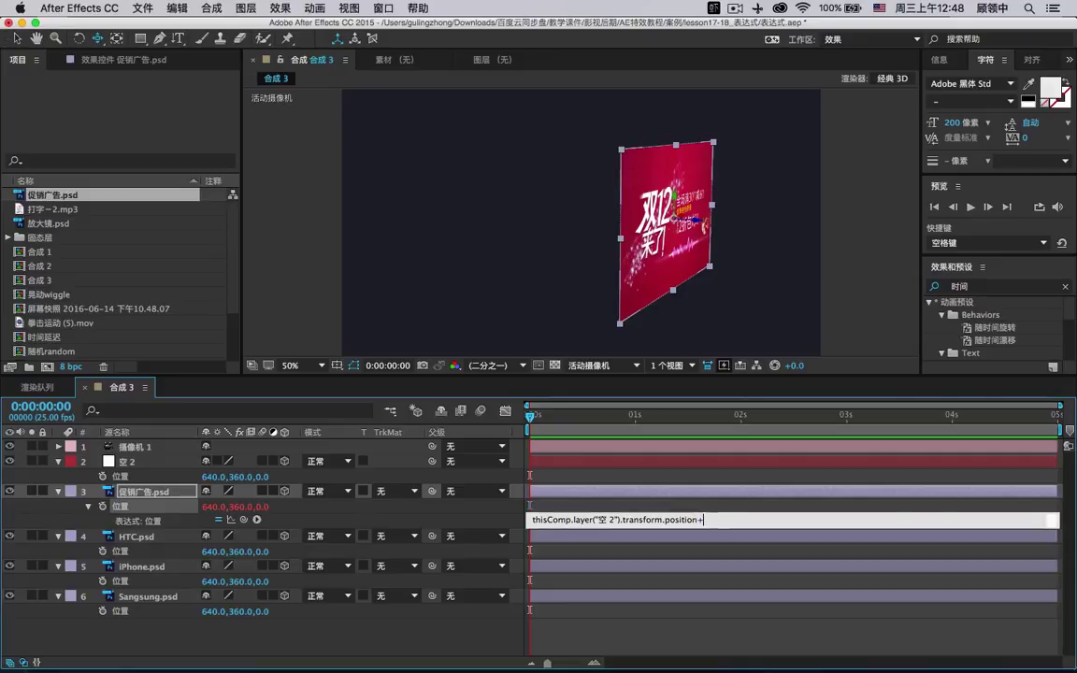
text([0])
key(Left)
text(,0,)
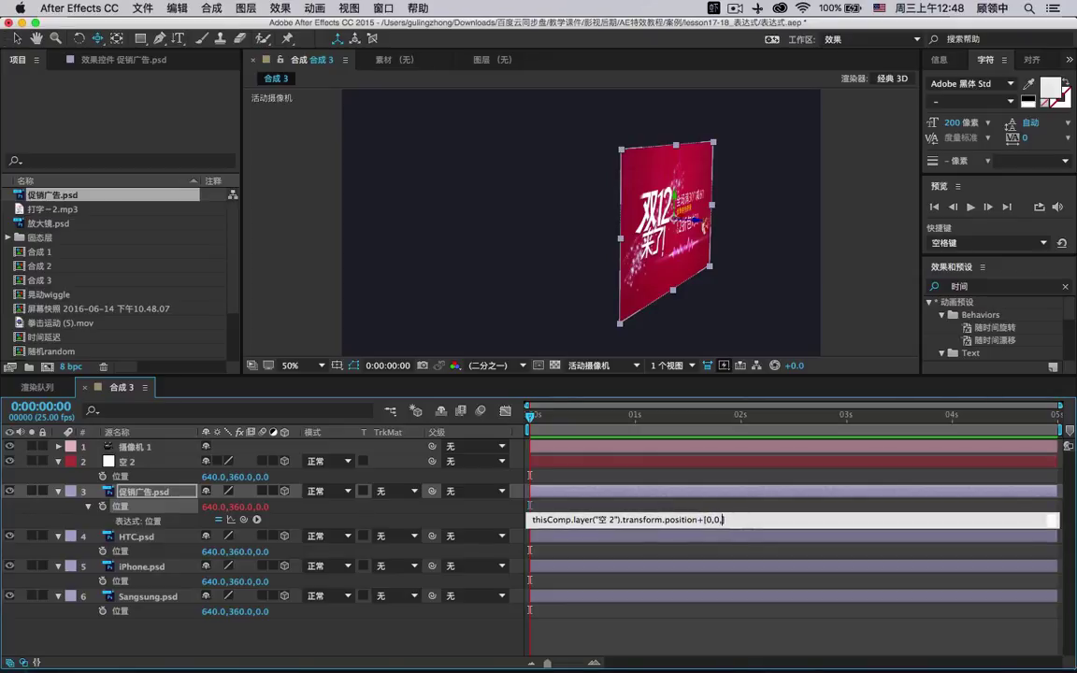
text(1200)
click(712, 510)
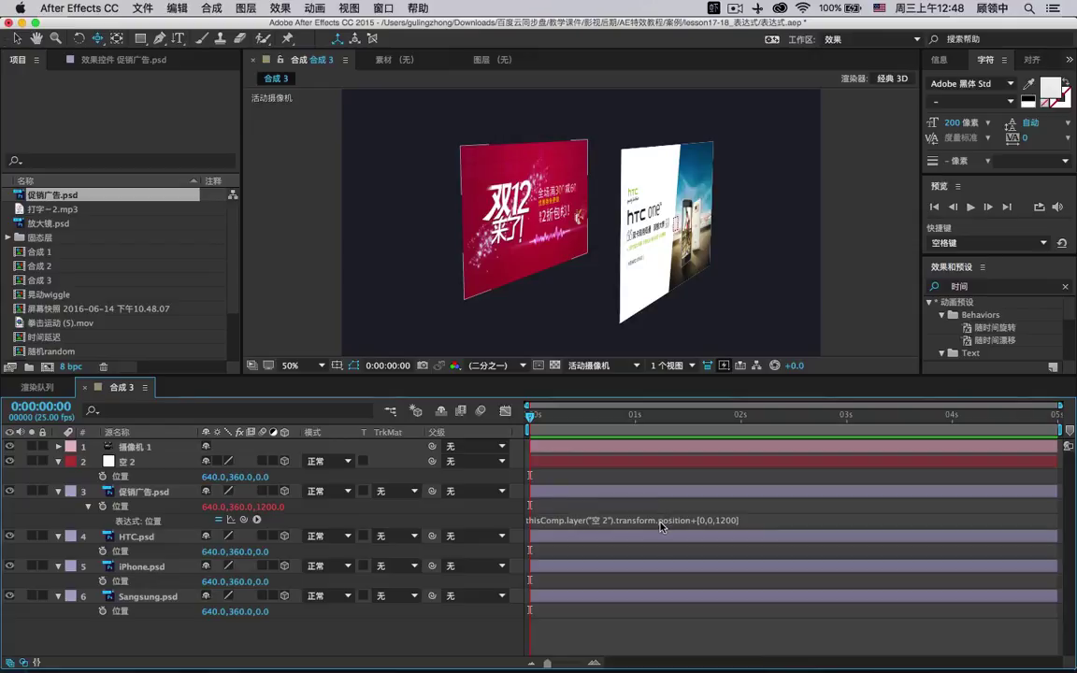
Replace the layer name "空 2" with index in the position expression of 促销广告.psd.
click(605, 525)
click(613, 520)
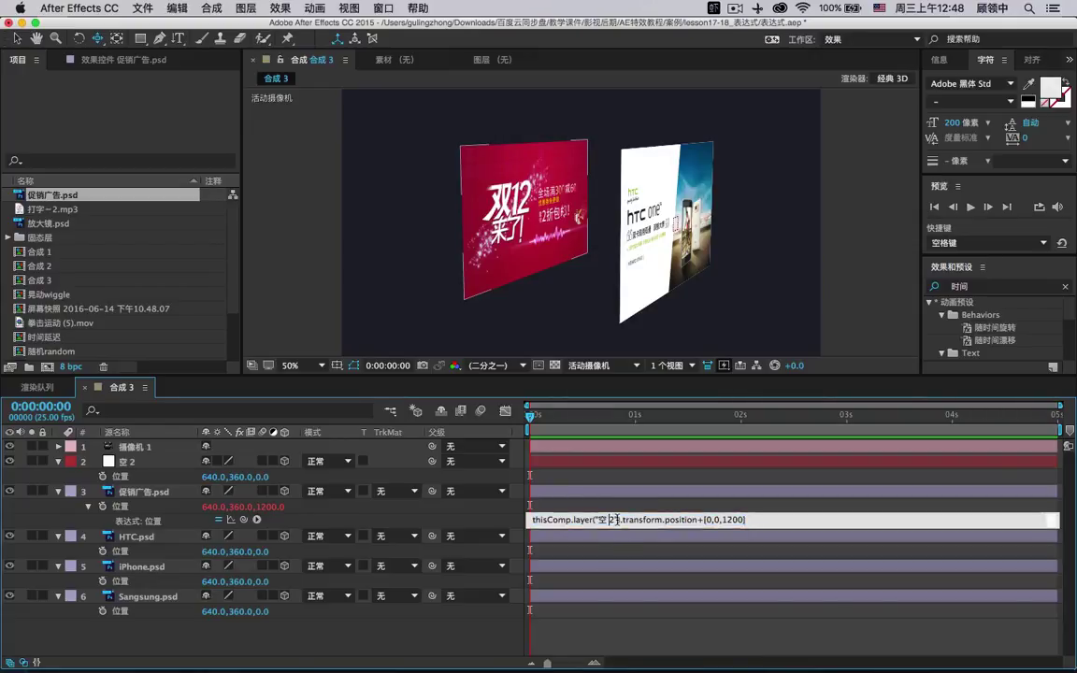
drag(617, 520, 596, 520)
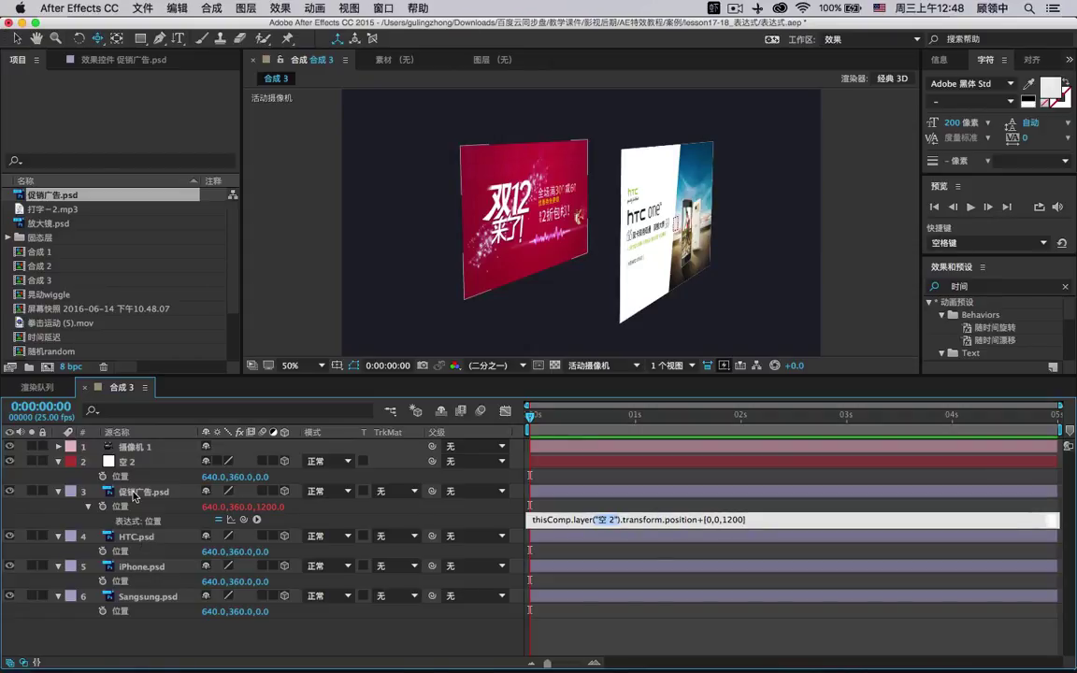
text(index)
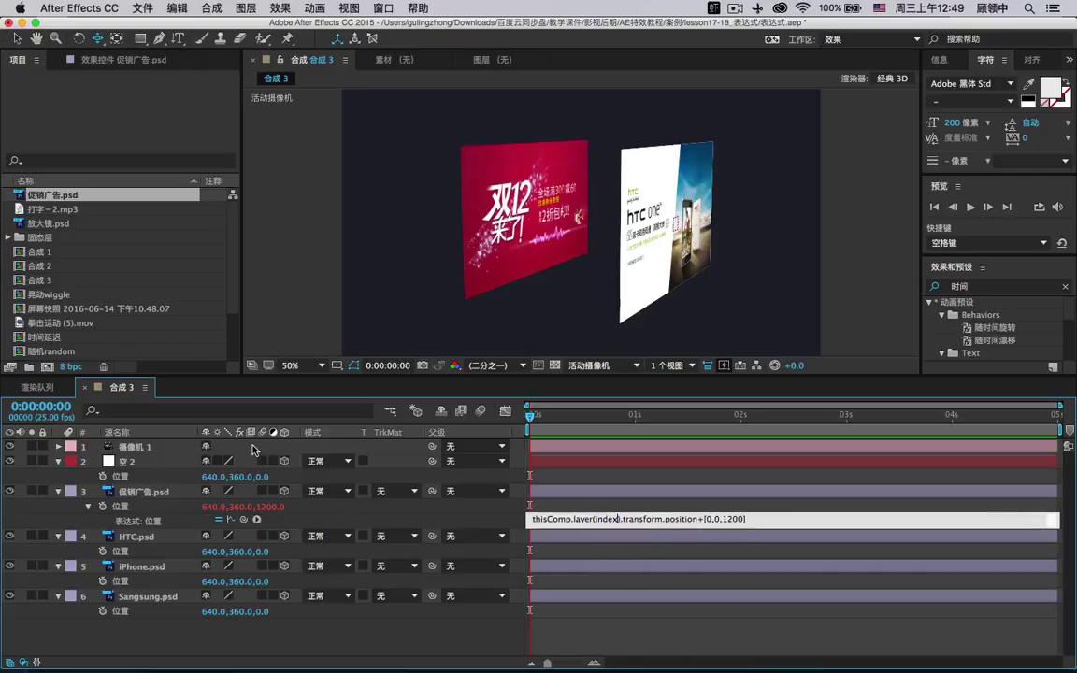
click(568, 511)
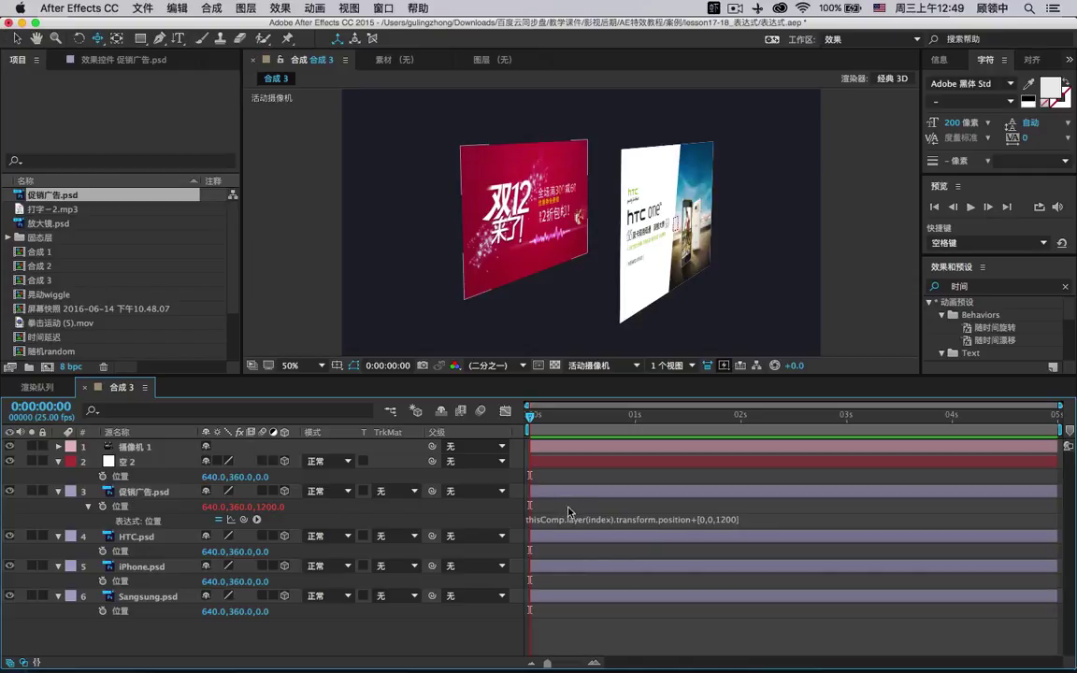
Try index-1 as the layer reference in the 促销广告.psd position expression, and restore it to plain index.
click(616, 520)
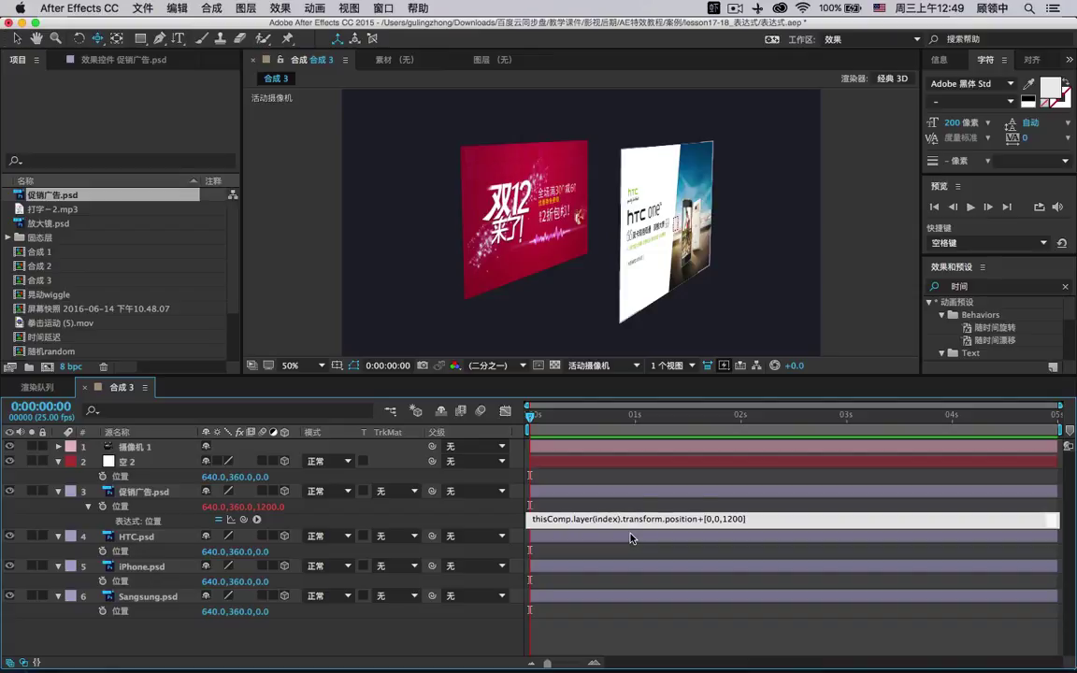
text(-)
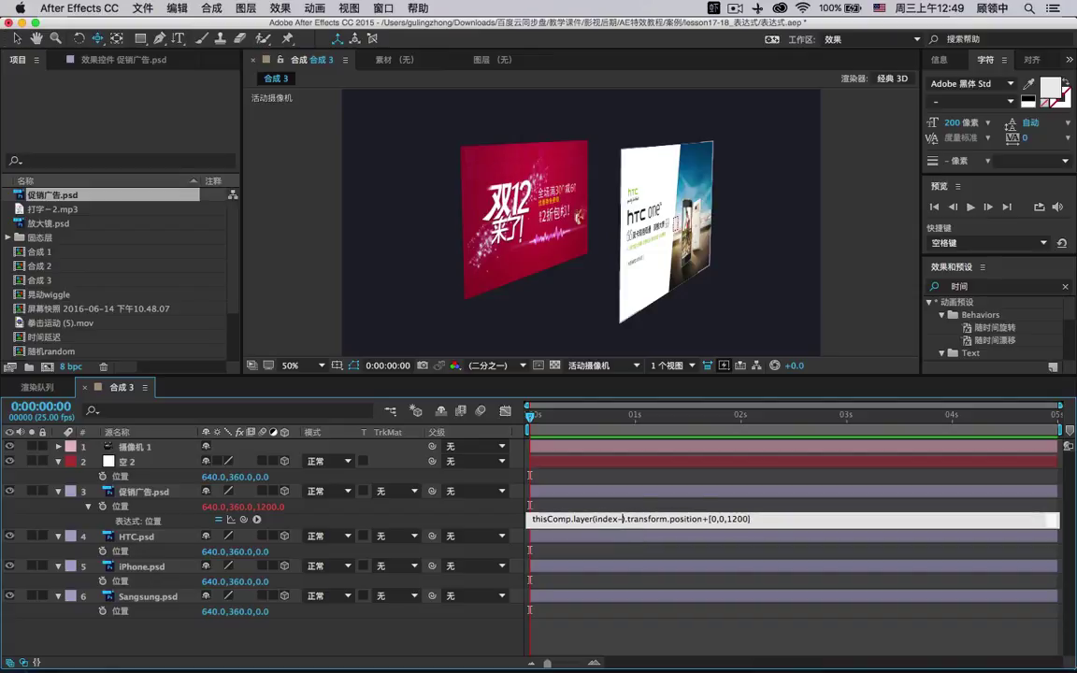
text(1)
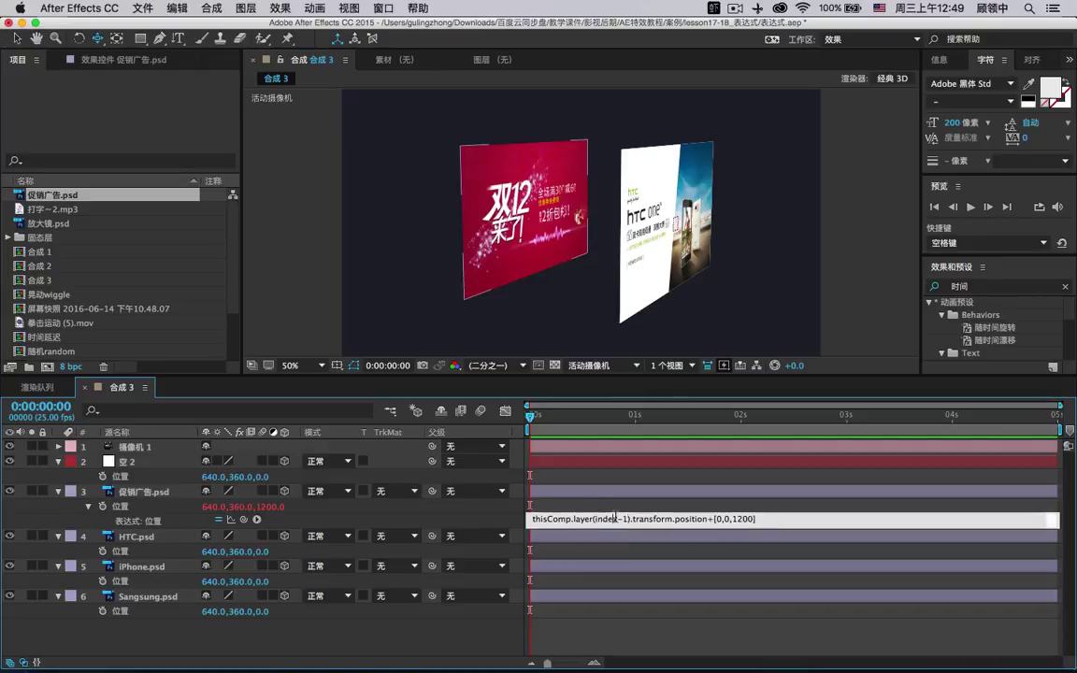
drag(616, 517, 622, 517)
key(BackSpace)
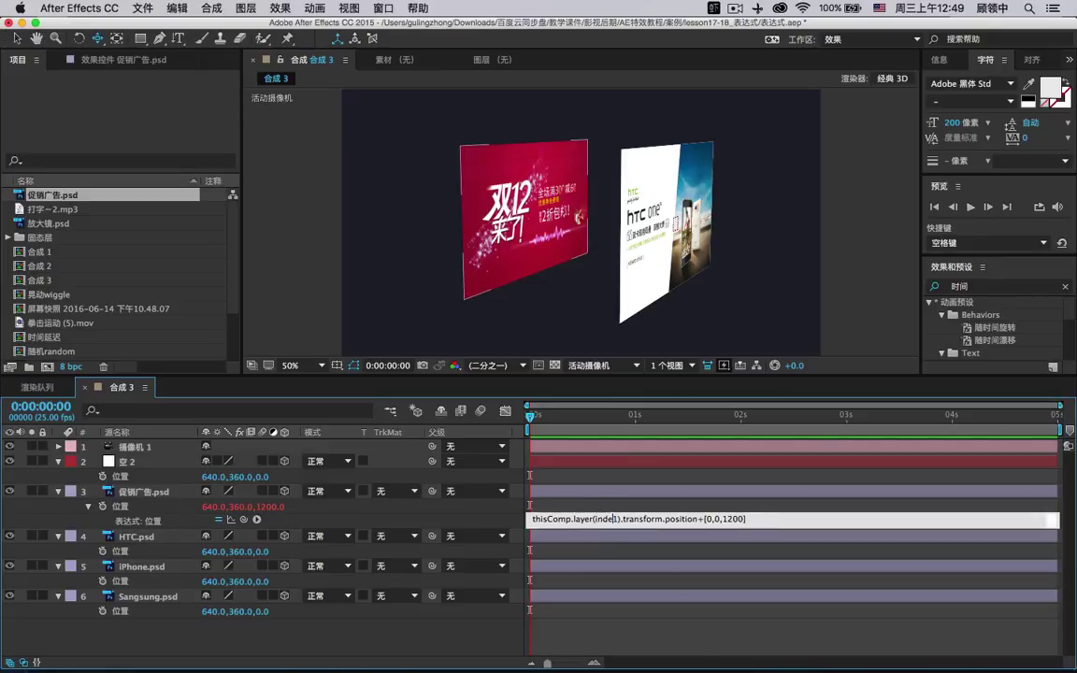
text(x)
click(85, 494)
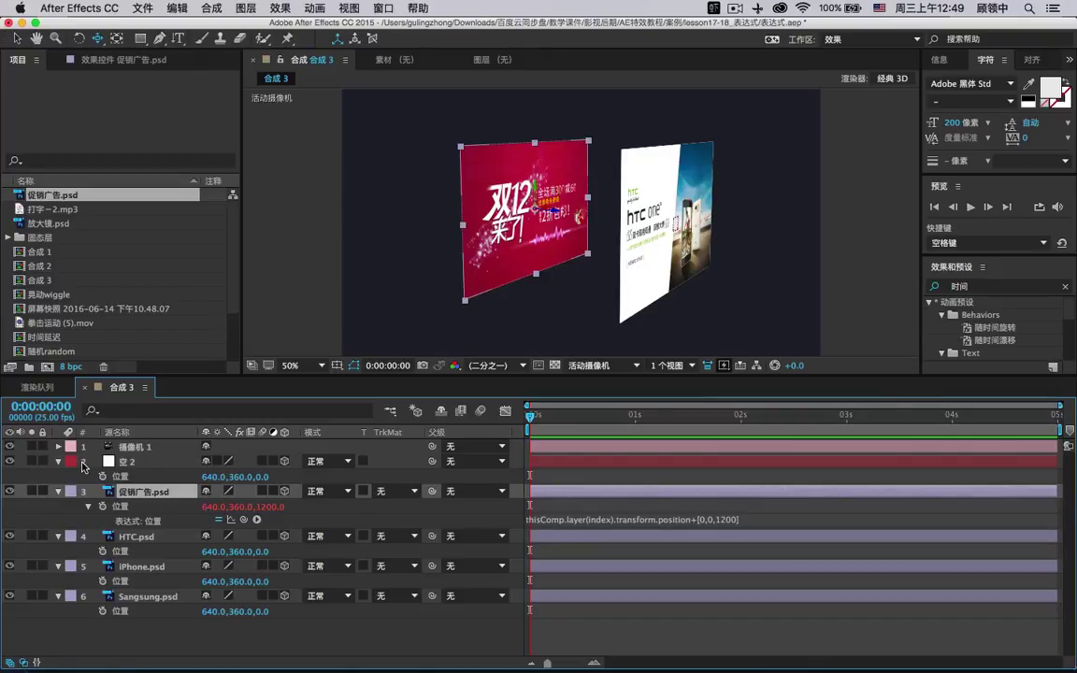
Change the layer reference in the 促销广告.psd position expression from index to index-1.
click(598, 521)
click(620, 520)
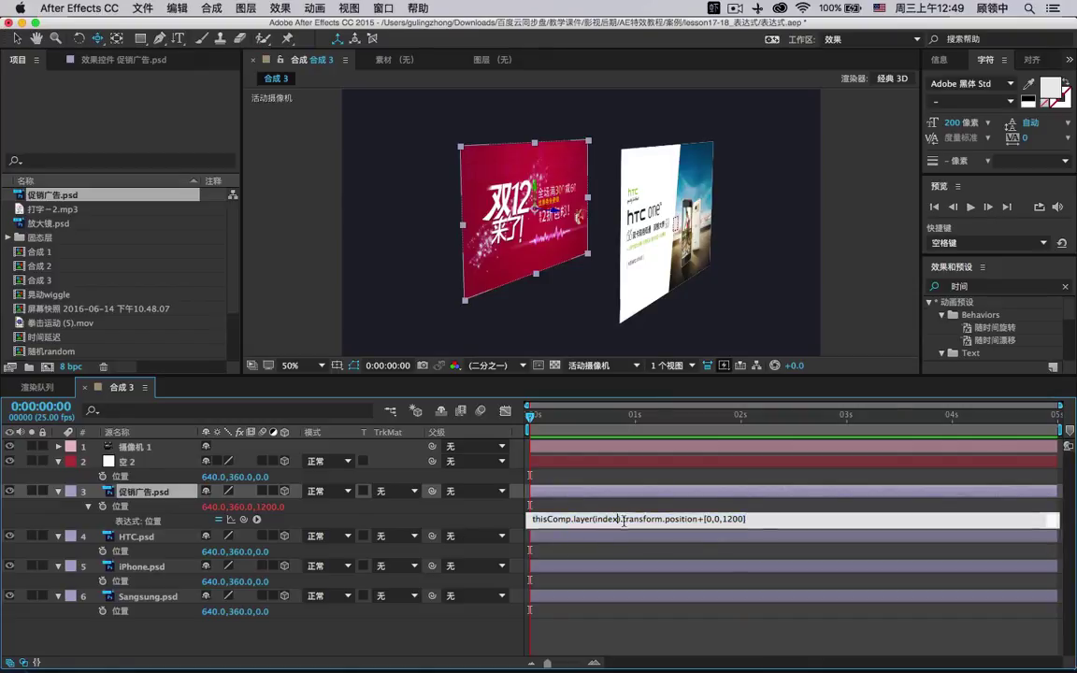
text(-1)
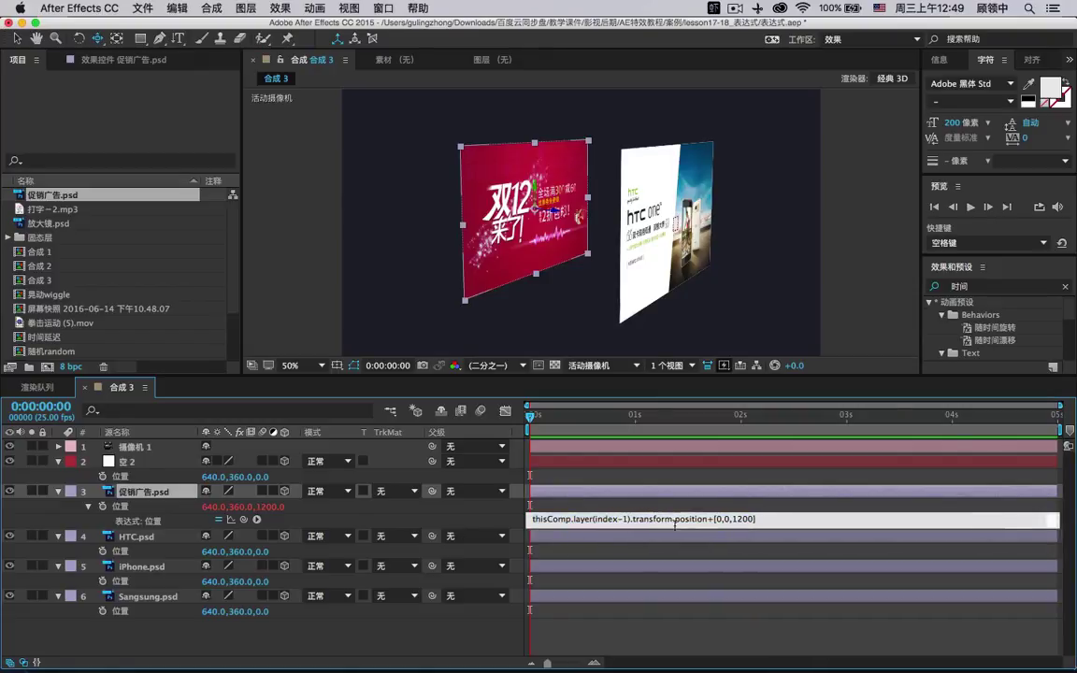
key(KP_Enter)
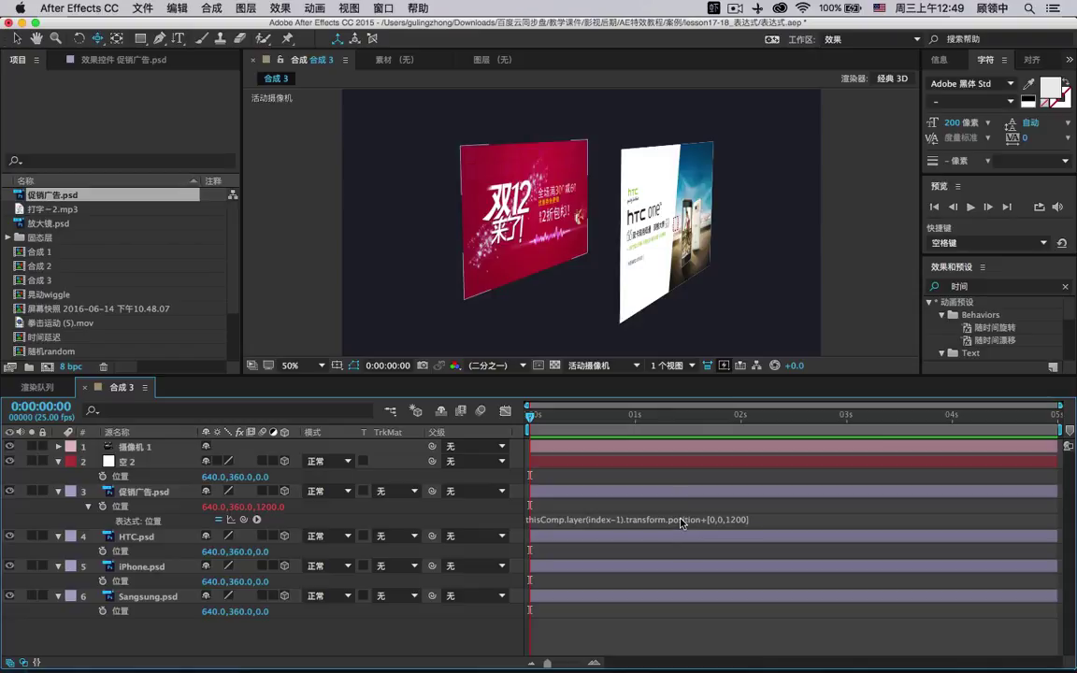
Copy the 促销广告.psd position expression thisComp.layer(index-1).transform.position+[0,0,1200] to the positions of HTC.psd, iPhone.psd and Sangsung.psd.
click(594, 520)
key(ctrl+c)
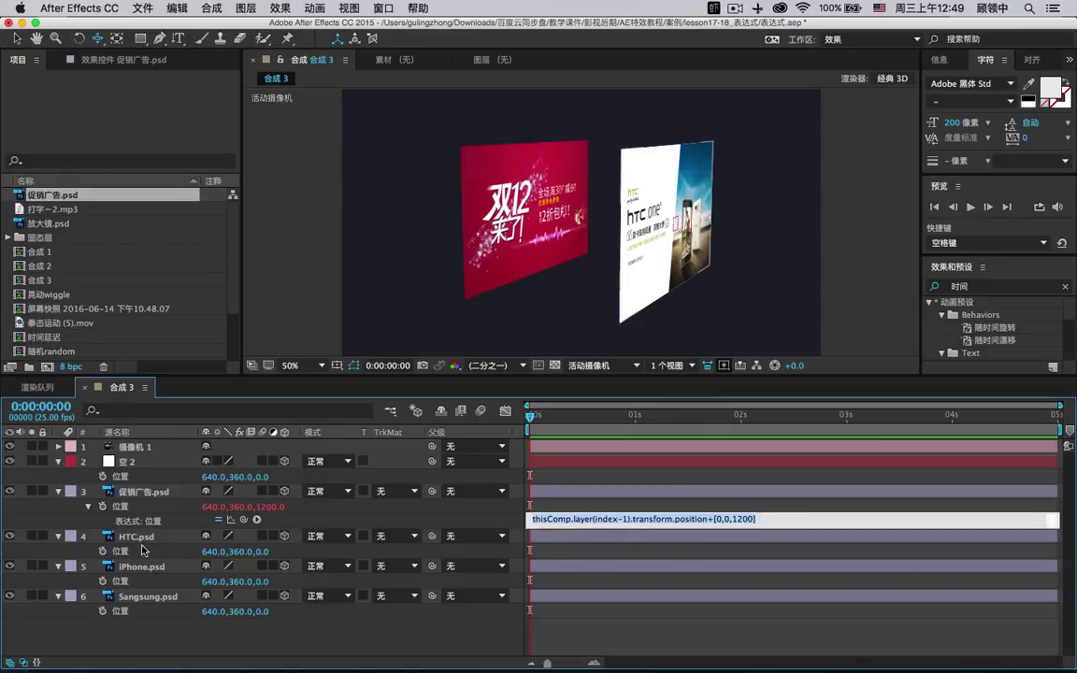
alt+click(103, 550)
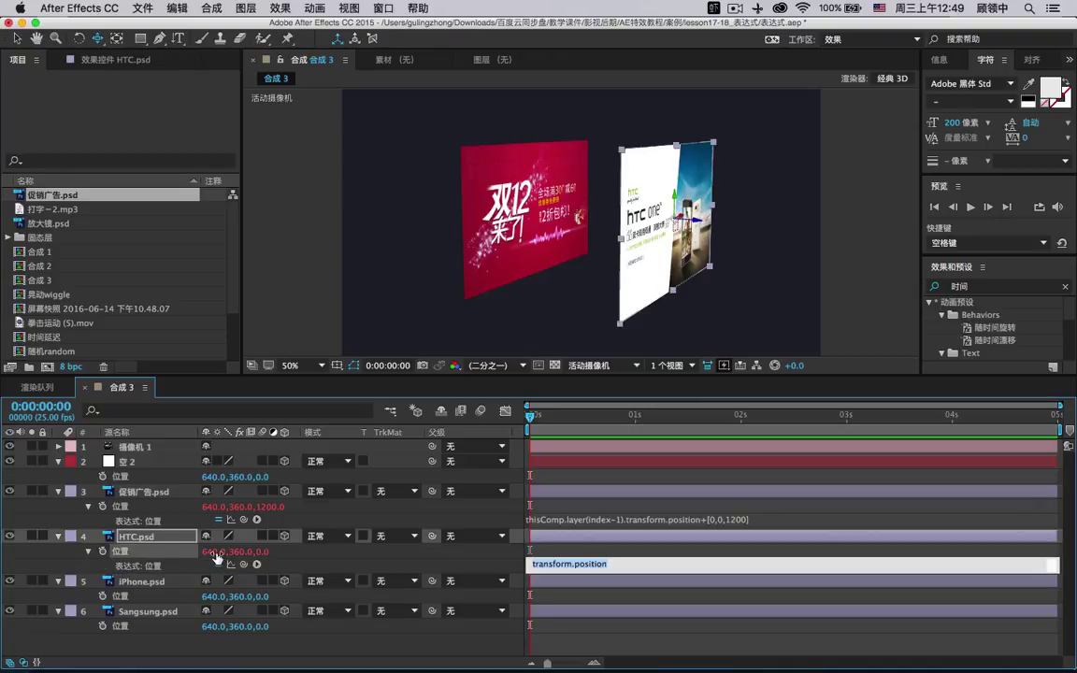
alt+click(102, 597)
alt+click(103, 642)
key(ctrl+v)
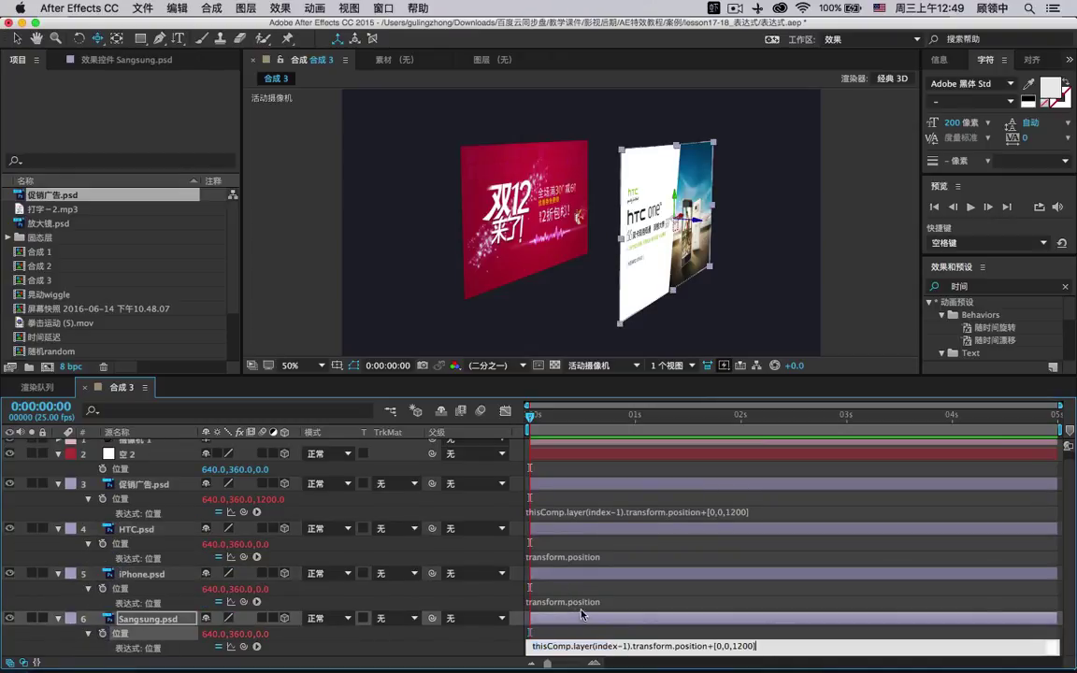
click(586, 601)
key(ctrl+v)
click(562, 558)
key(ctrl+v)
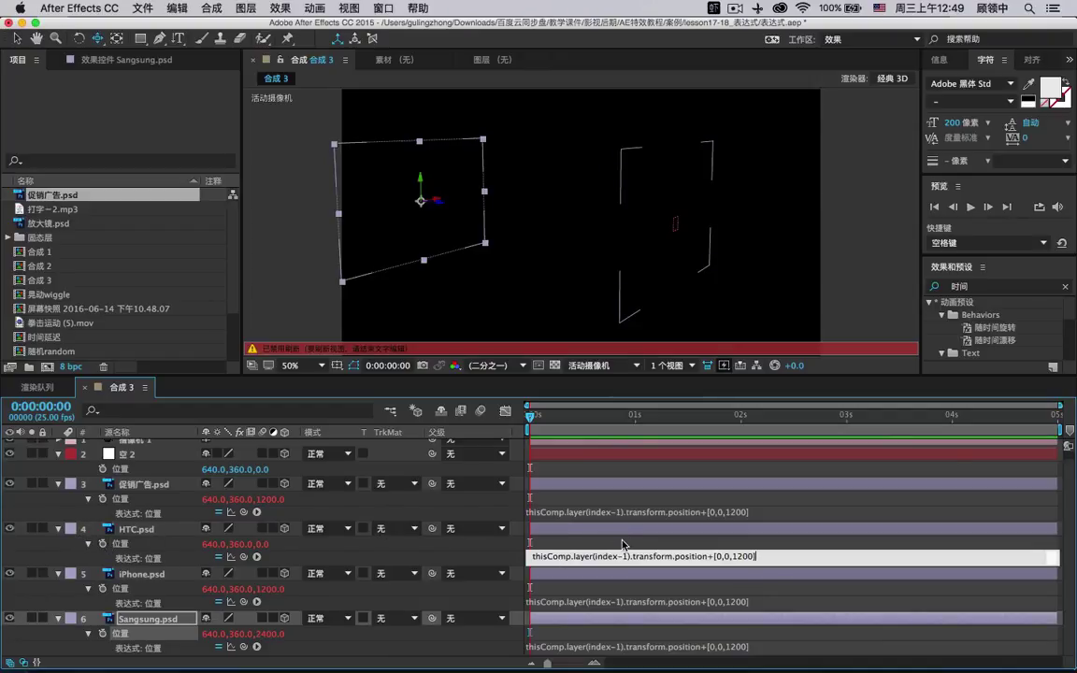
click(559, 485)
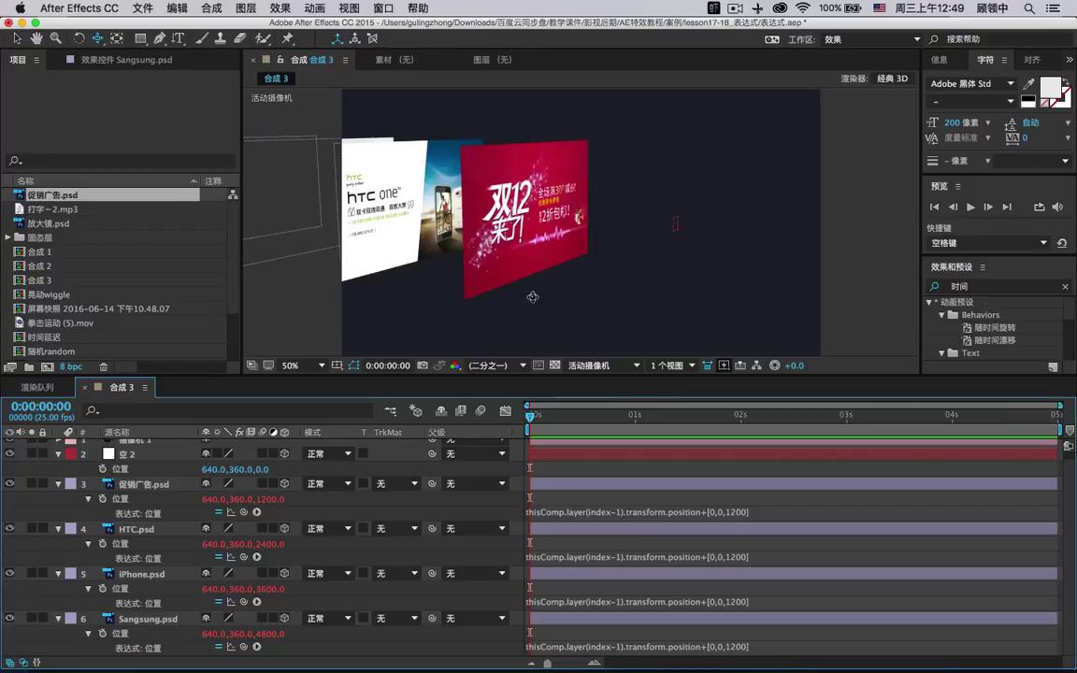
Duplicate the 促销广告.psd and Sangsung.psd layers, moving the first copy directly below HTC.psd and the second directly above it.
drag(480, 268, 711, 293)
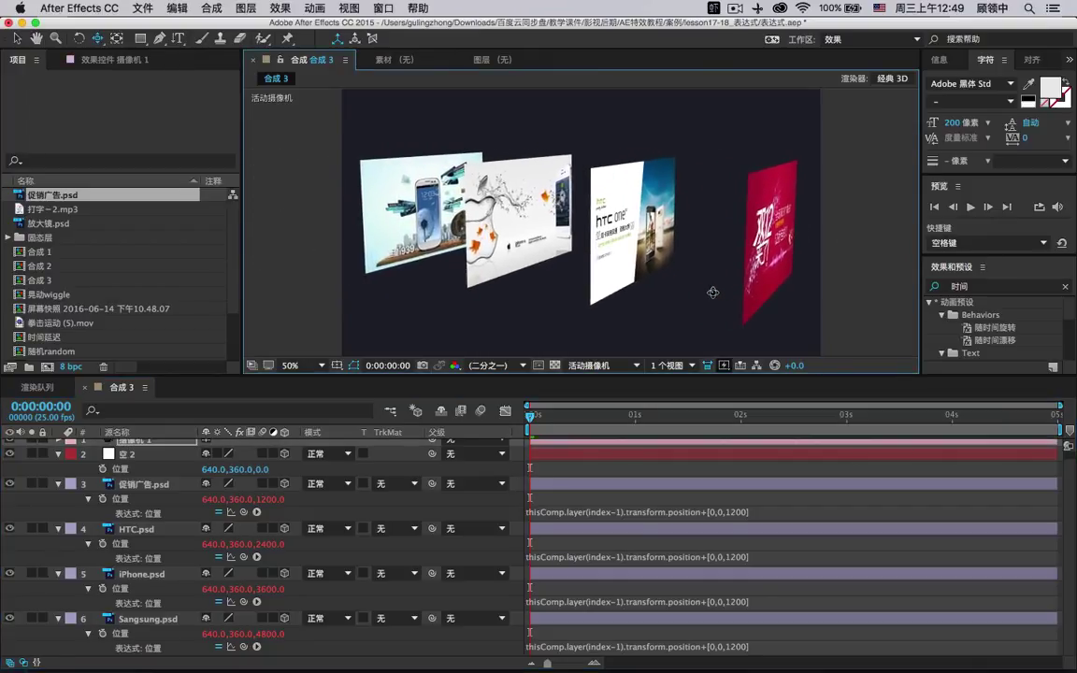
click(609, 512)
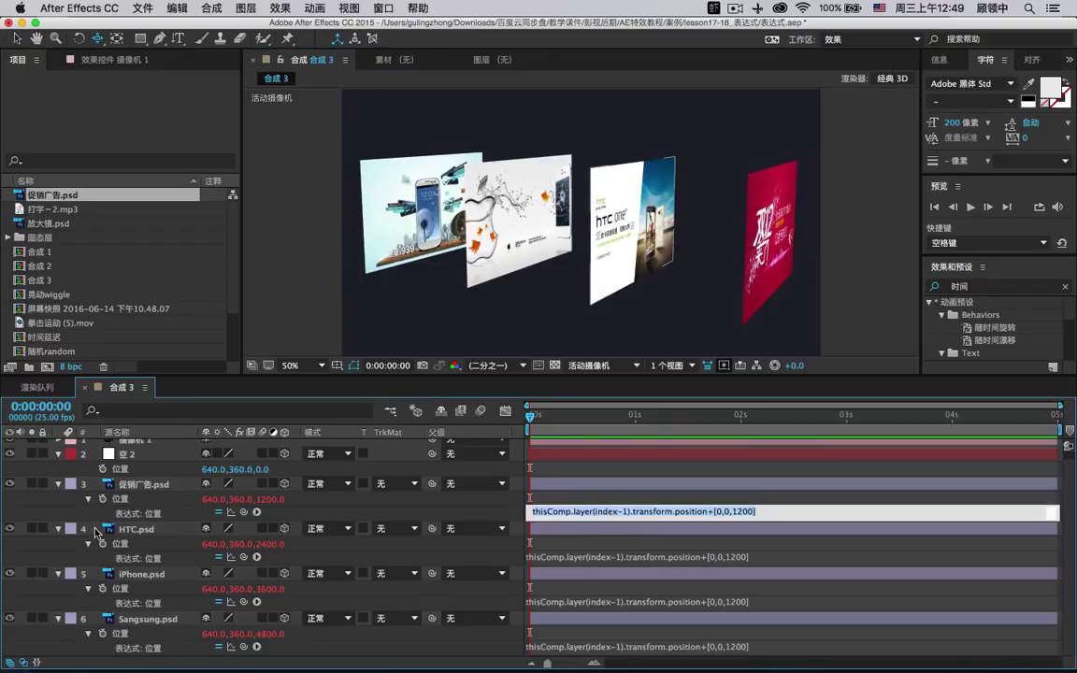
click(131, 487)
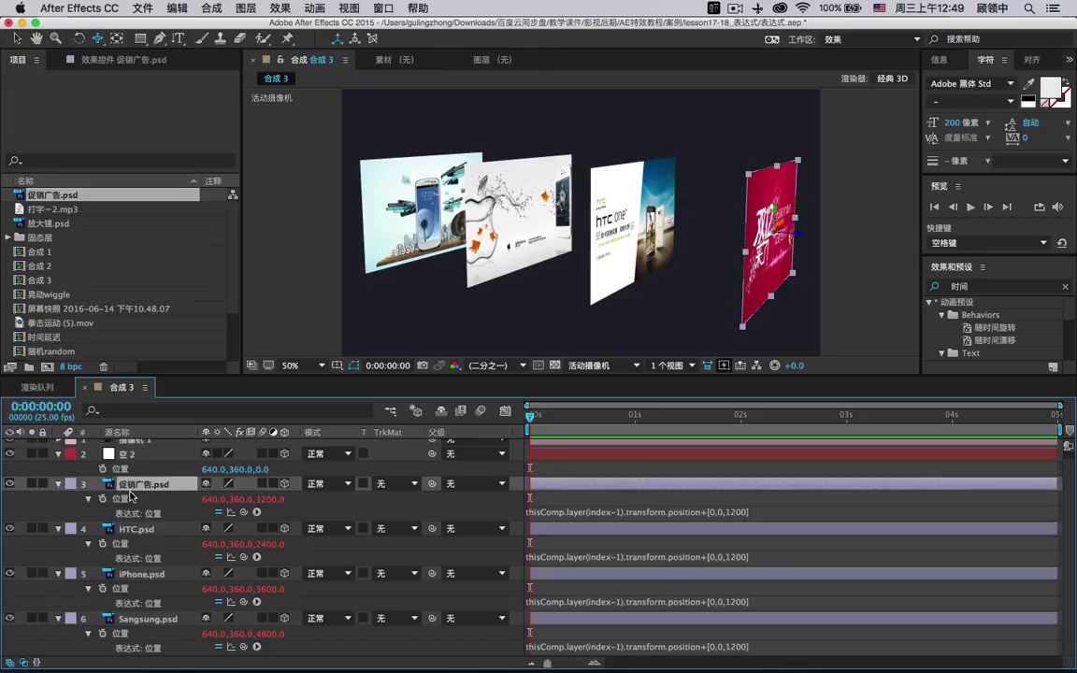
key(super+d)
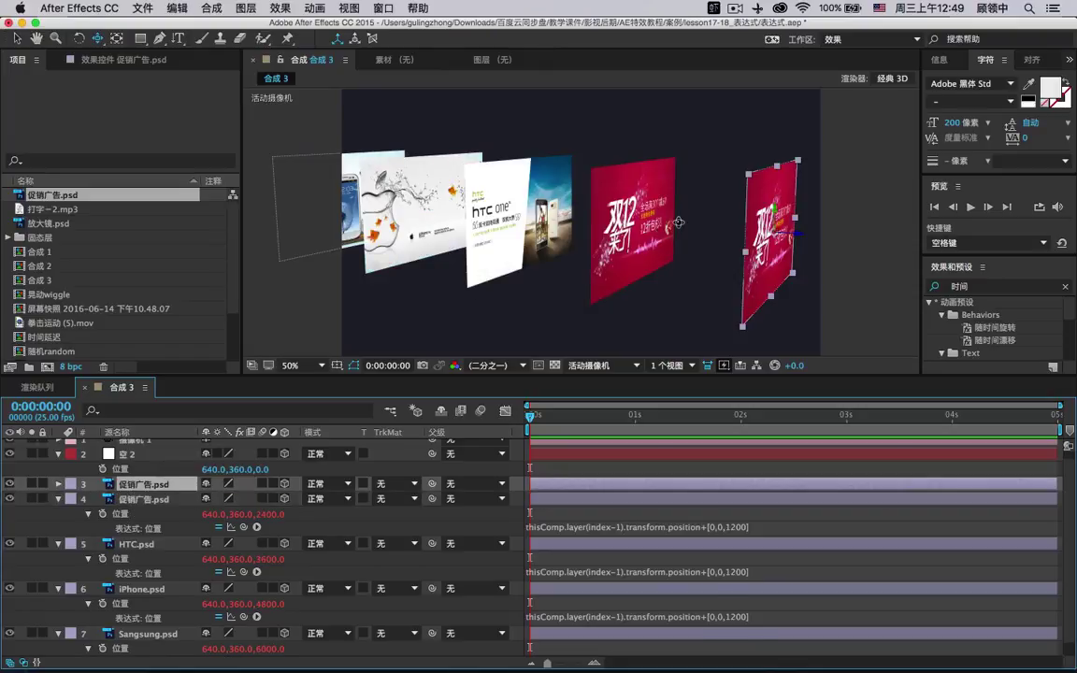
drag(169, 489, 116, 572)
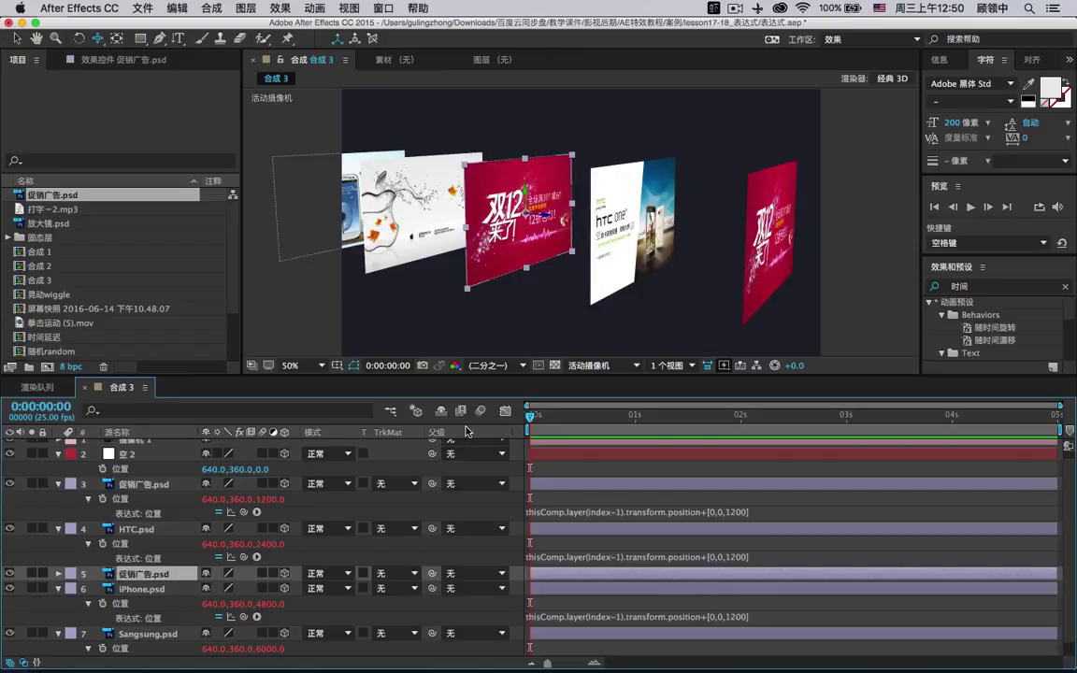
click(145, 633)
drag(147, 610, 149, 514)
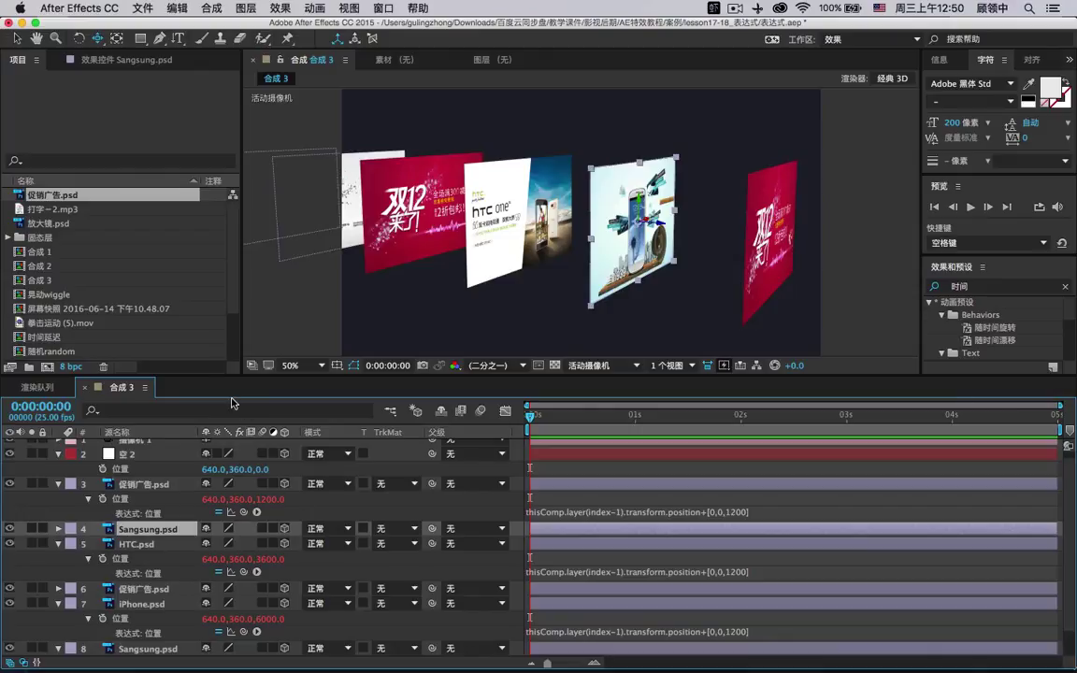
Close the 合成 3 timeline and create a new composition with the HDV/HDTV 720 25 preset and a 5-second duration.
click(84, 387)
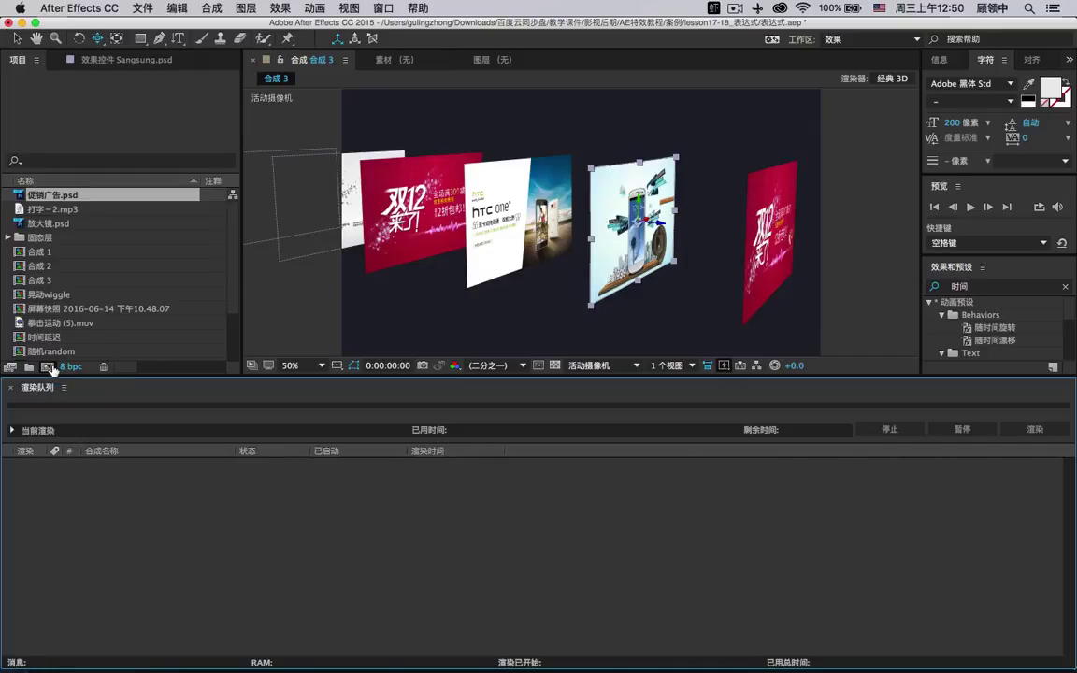
click(47, 366)
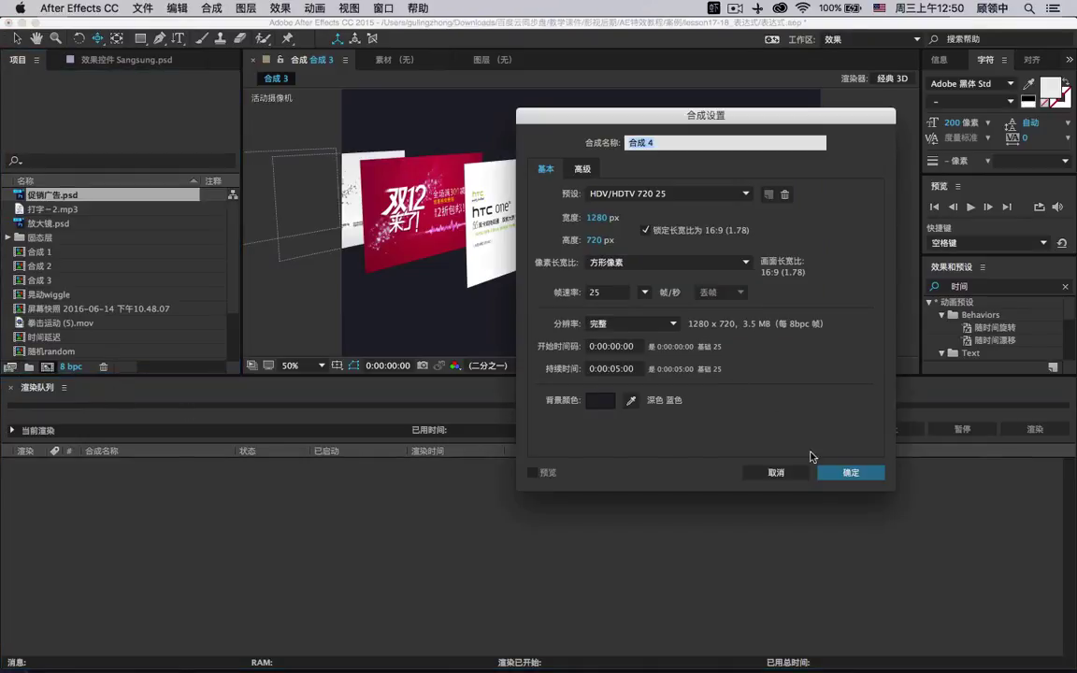
click(832, 473)
click(832, 473)
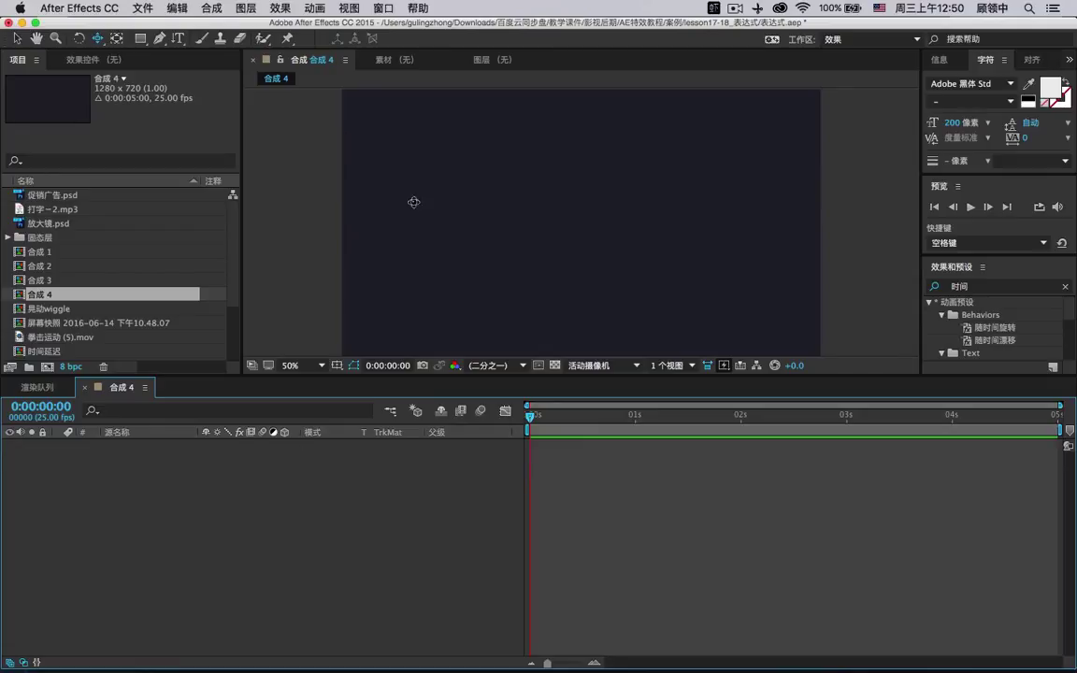
Add a text layer reading MOVE in uppercase to the new composition.
click(178, 39)
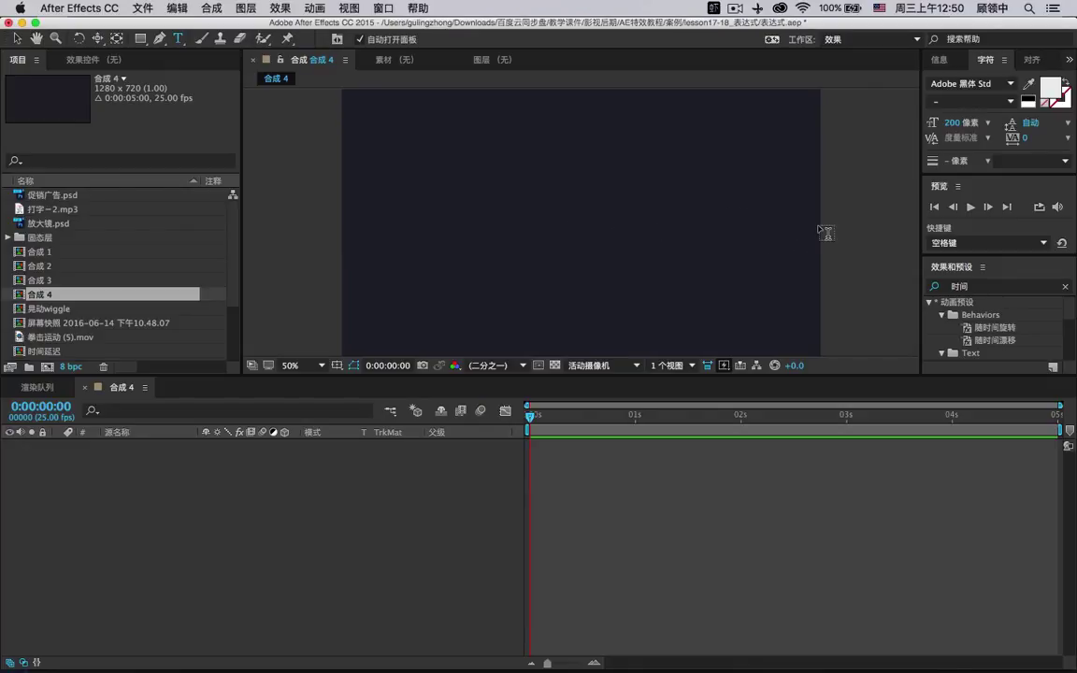
click(618, 232)
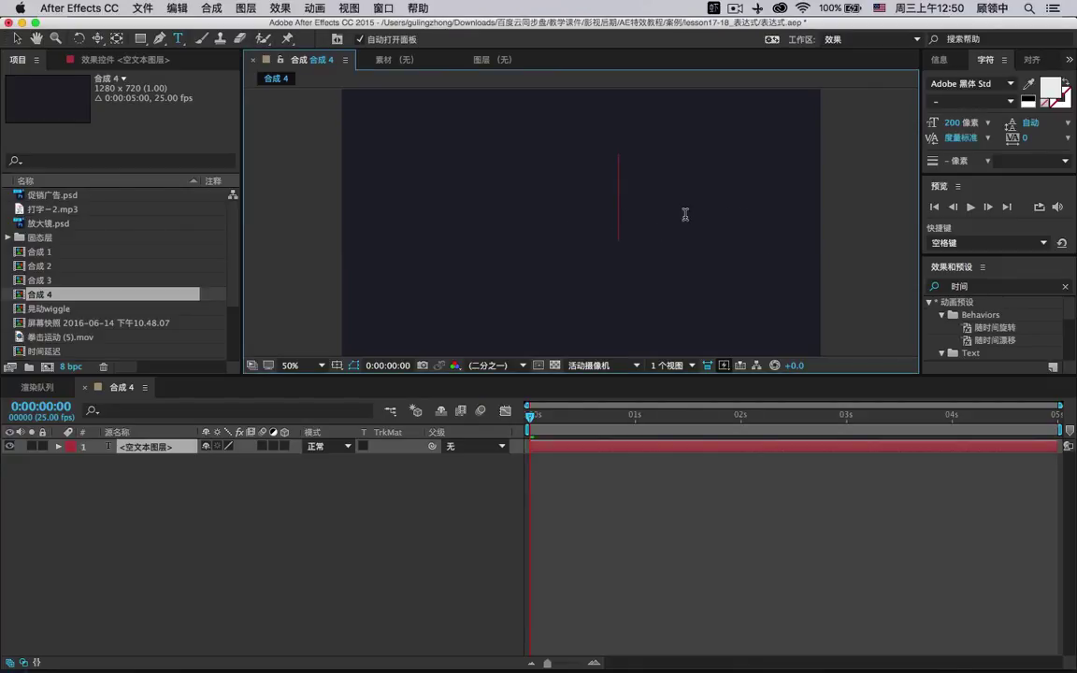
text(mo)
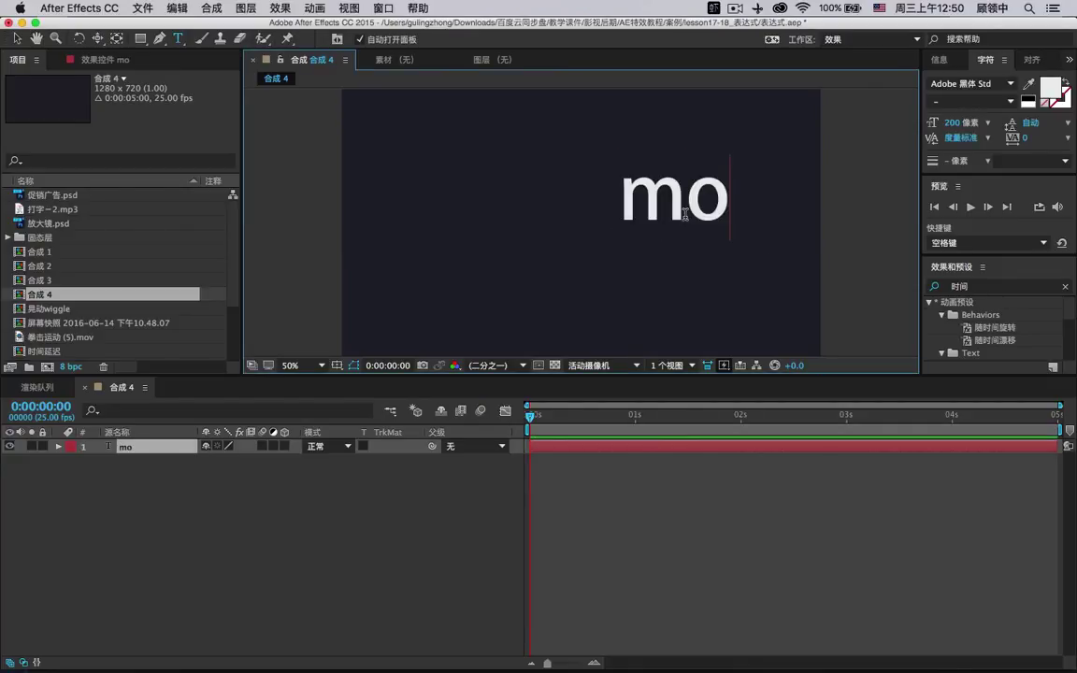
key(BackSpace)
key(BackSpace)
text(MO)
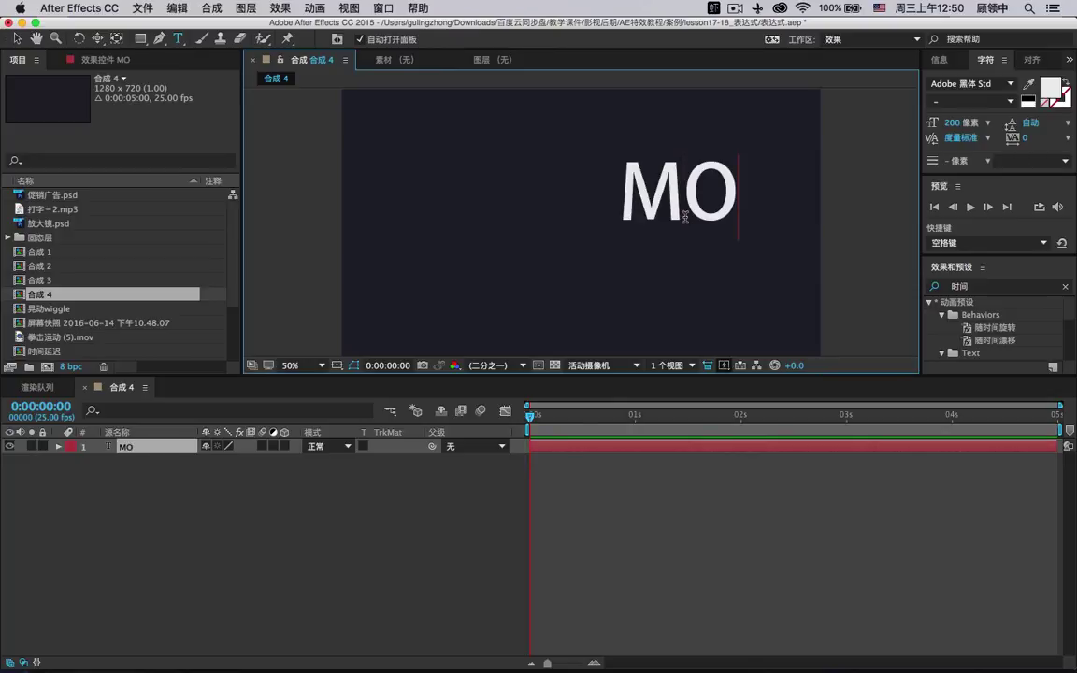
text(VE)
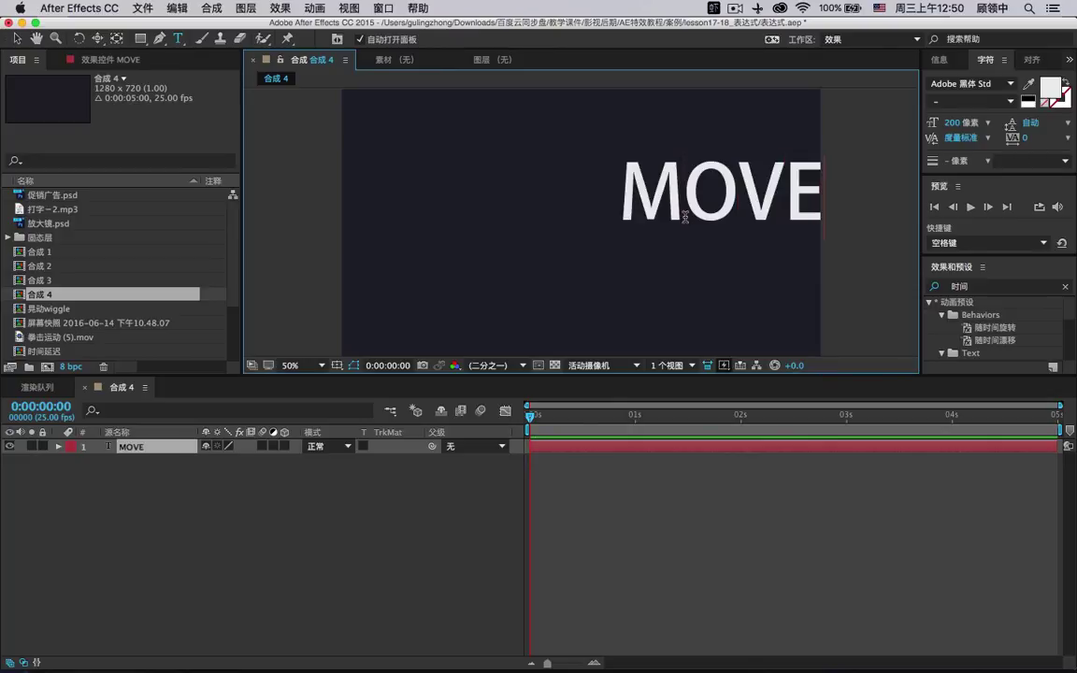
Move the MOVE text just past the right edge of the frame, to about 1284, 400.
click(17, 38)
drag(644, 195, 848, 212)
key(Caps_Lock)
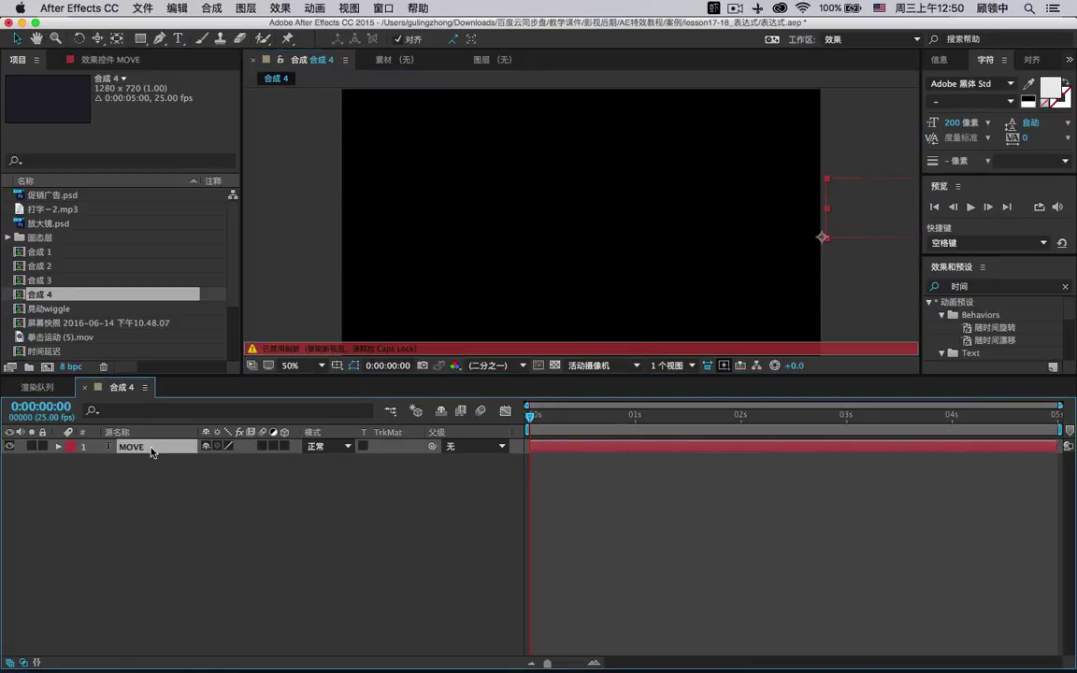
key(Caps_Lock)
Keyframe the MOVE layer's position from 0 s to 3 s, shifting it horizontally past the left edge to about -546, 400.
key(p)
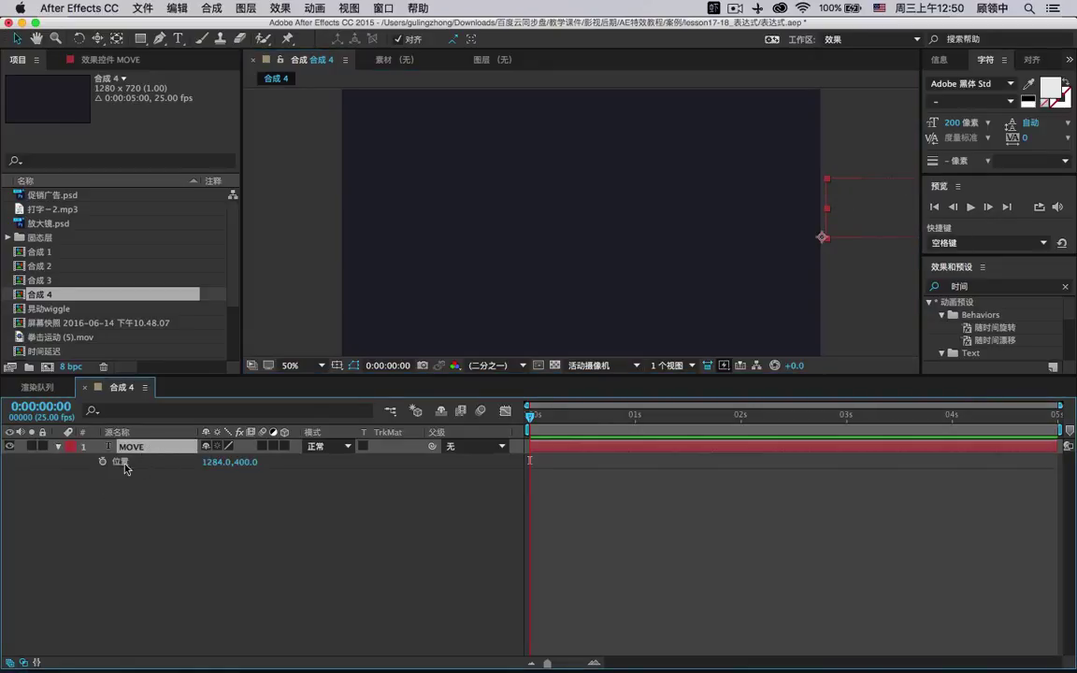
click(690, 418)
drag(712, 422, 846, 430)
drag(883, 224, 315, 225)
drag(433, 220, 315, 222)
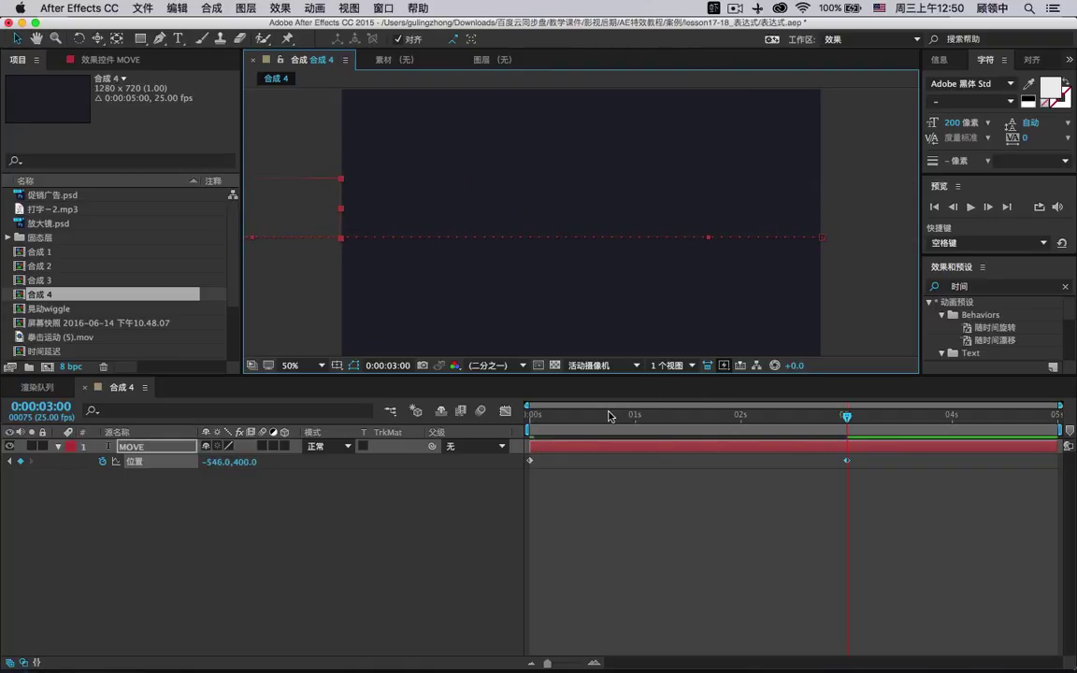
Preview the MOVE text animation from the first frame, and return the playhead to 0 s.
drag(608, 414, 643, 414)
key(Home)
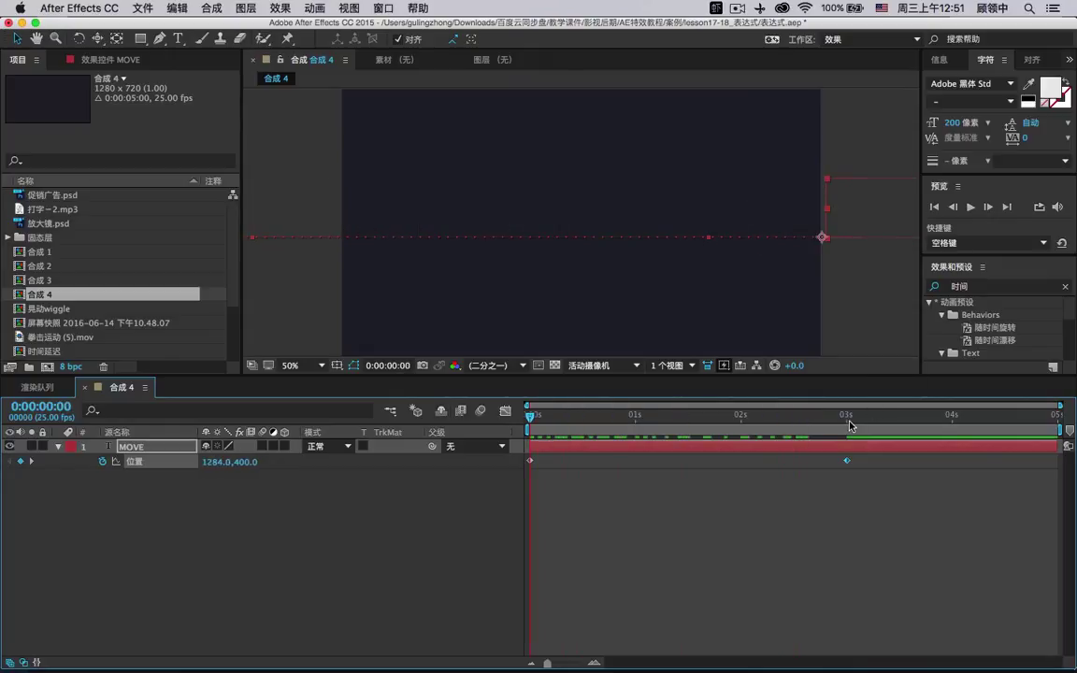
click(971, 206)
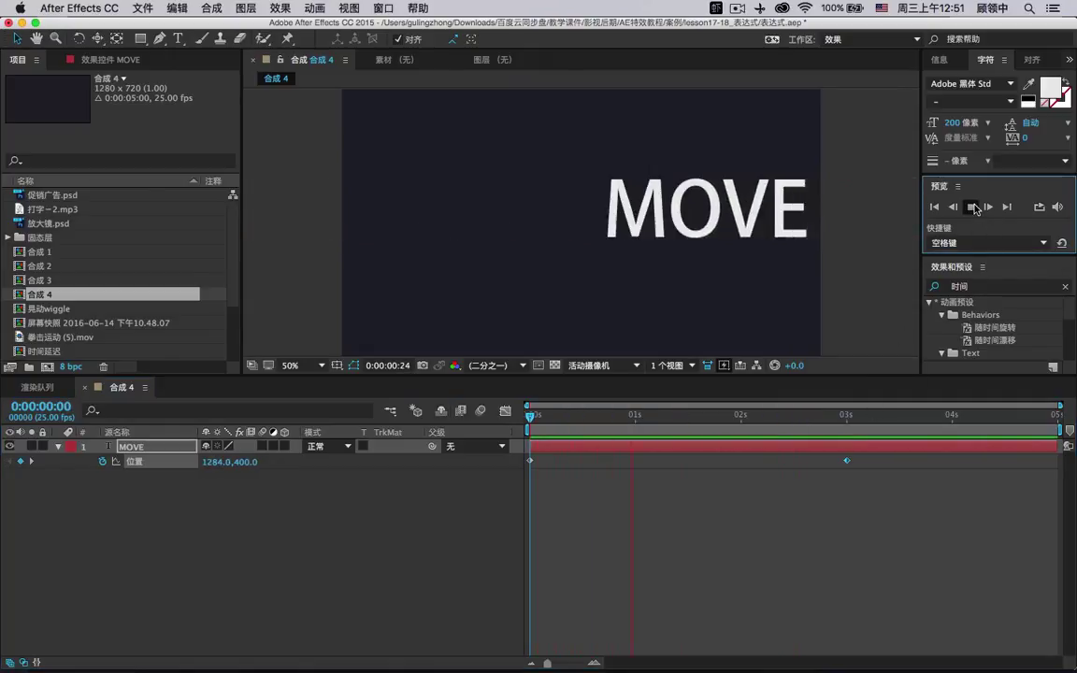
click(580, 459)
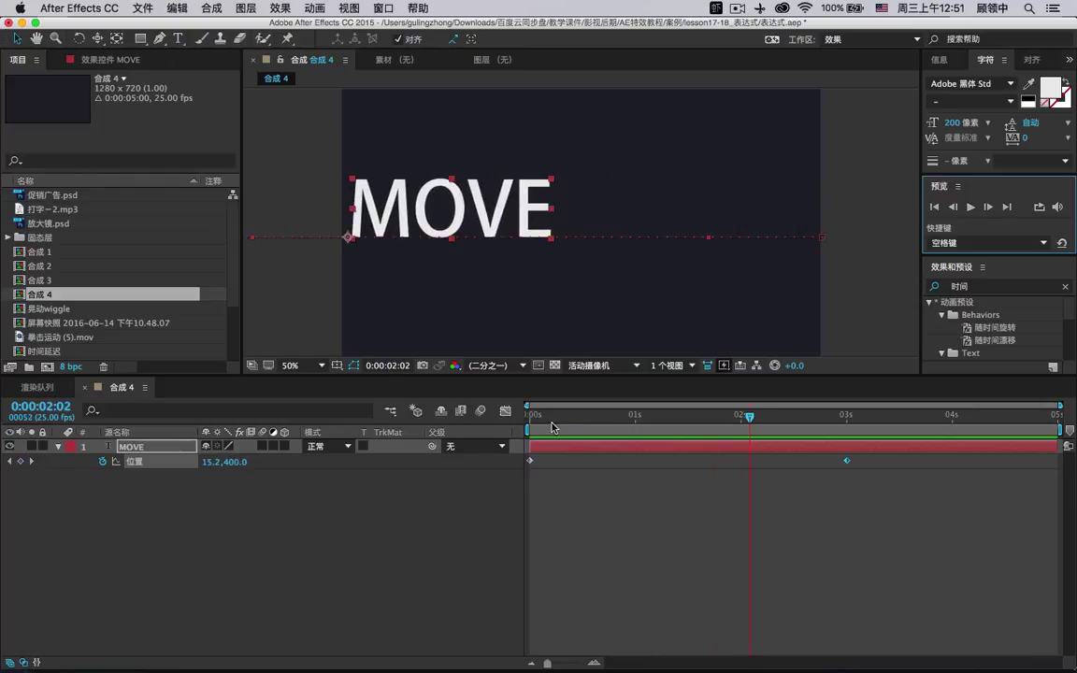
drag(551, 422, 526, 422)
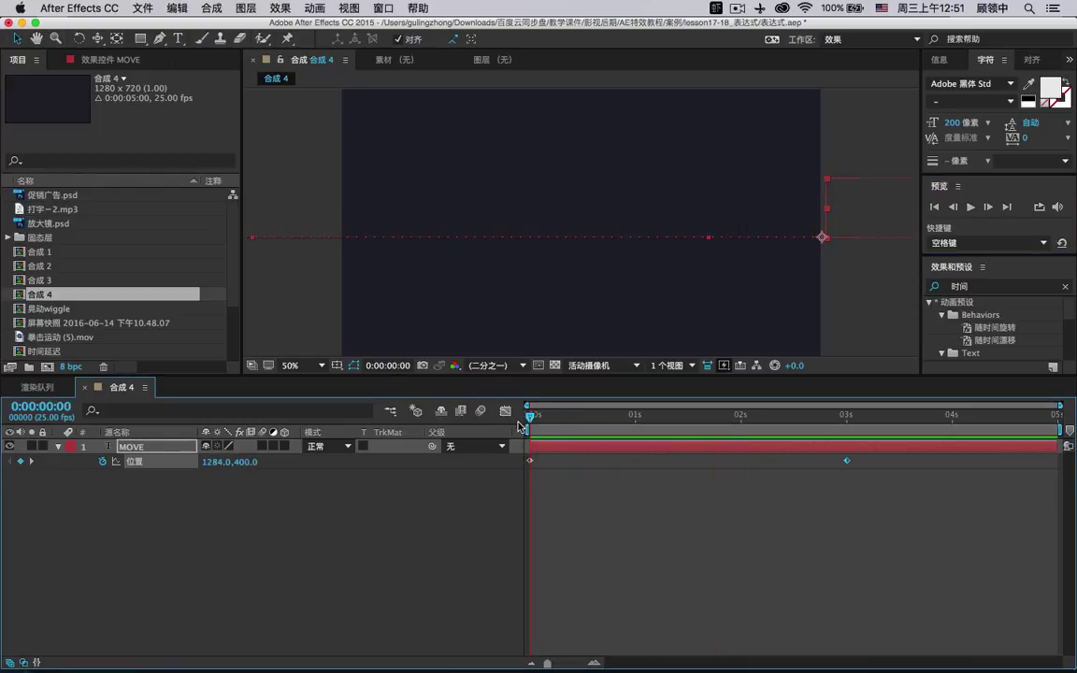
click(312, 8)
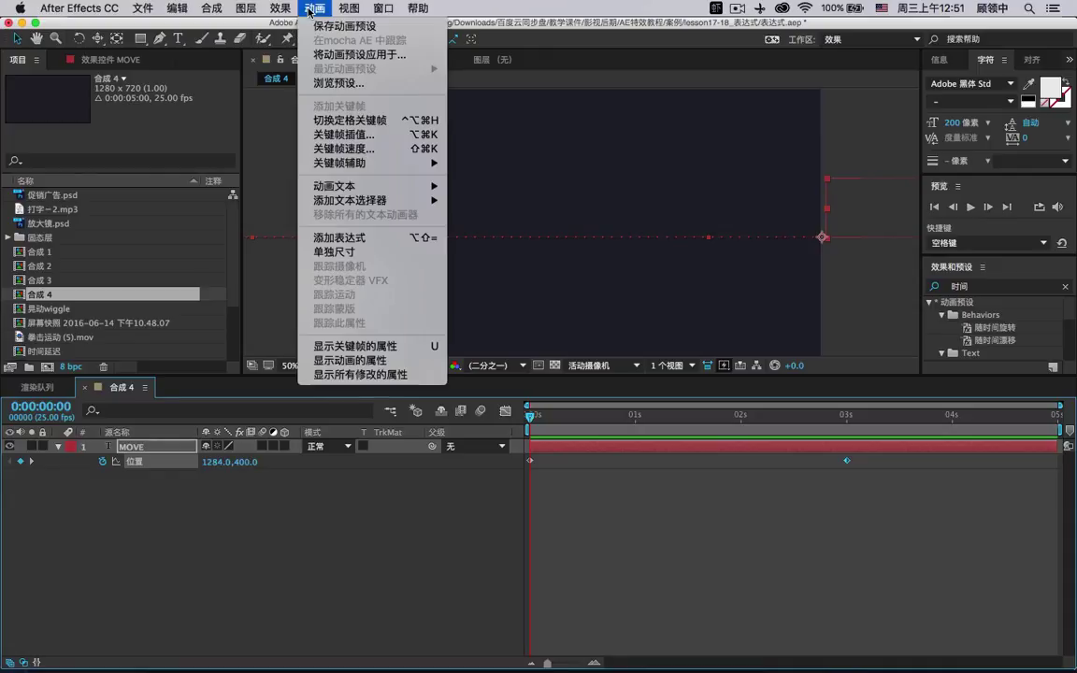
mouse_move(245, 8)
mouse_move(339, 185)
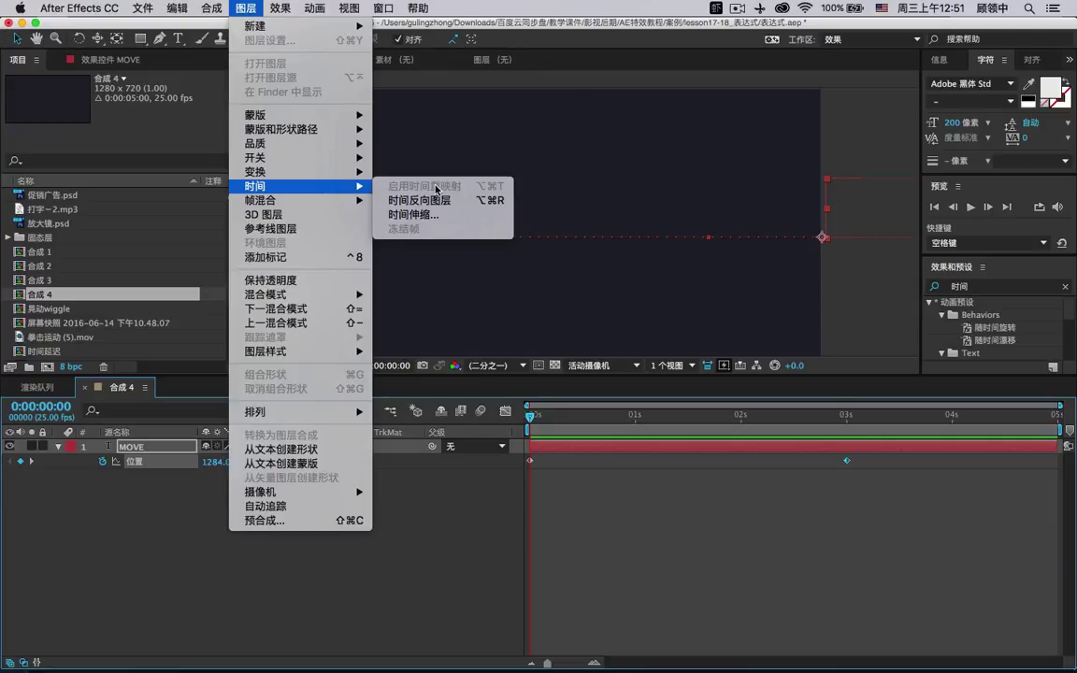
click(151, 404)
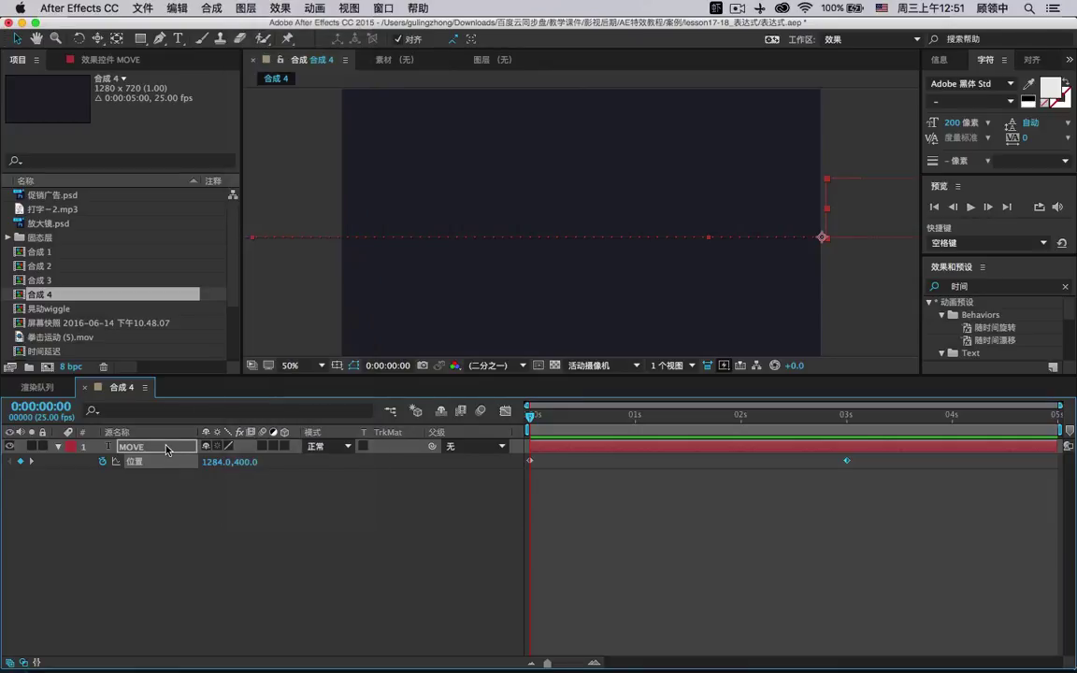
Pre-compose the MOVE text layer, moving all attributes into the new composition.
click(168, 446)
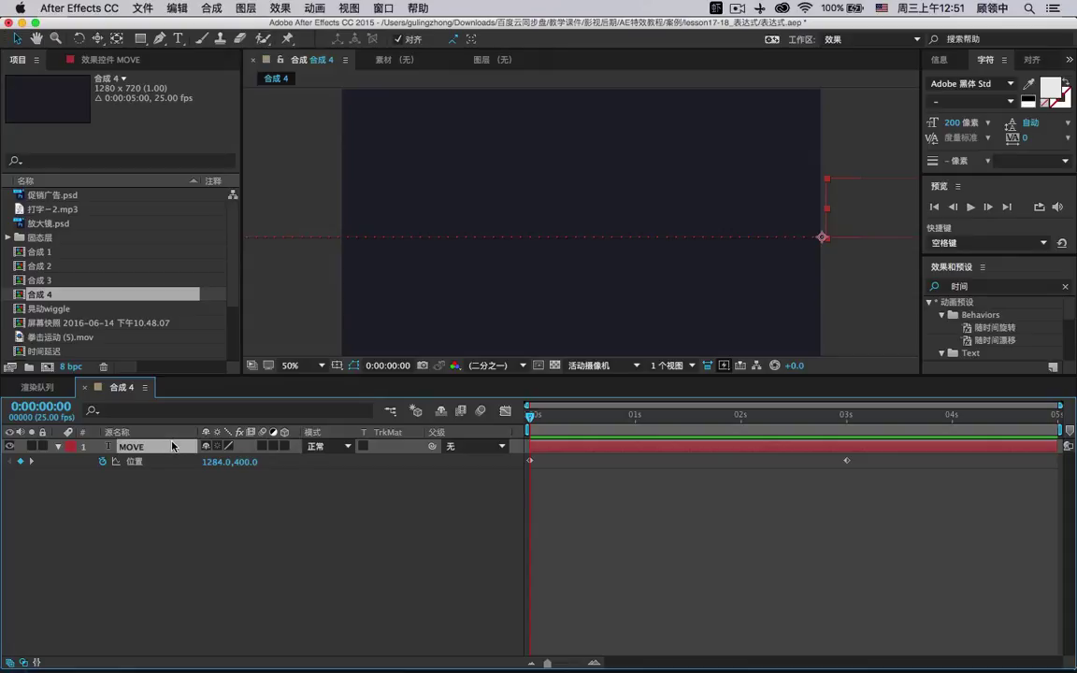
key(super+shift+c)
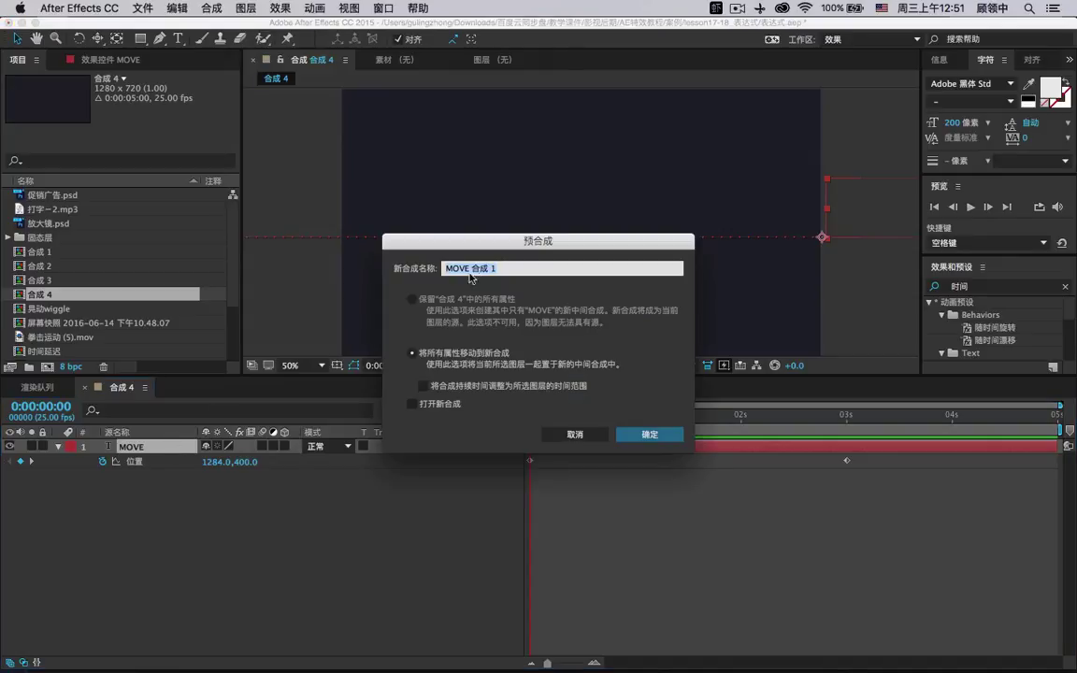
click(643, 436)
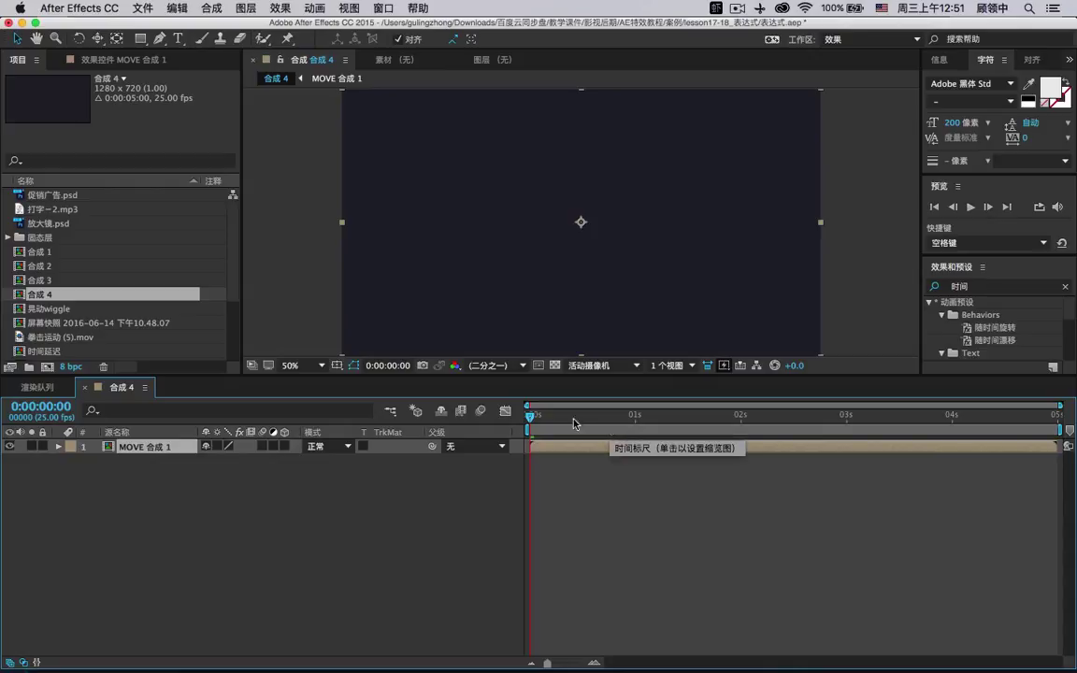
Enable time remapping on the MOVE composition layer and give it the expression valueAtTime(time+1).
click(245, 9)
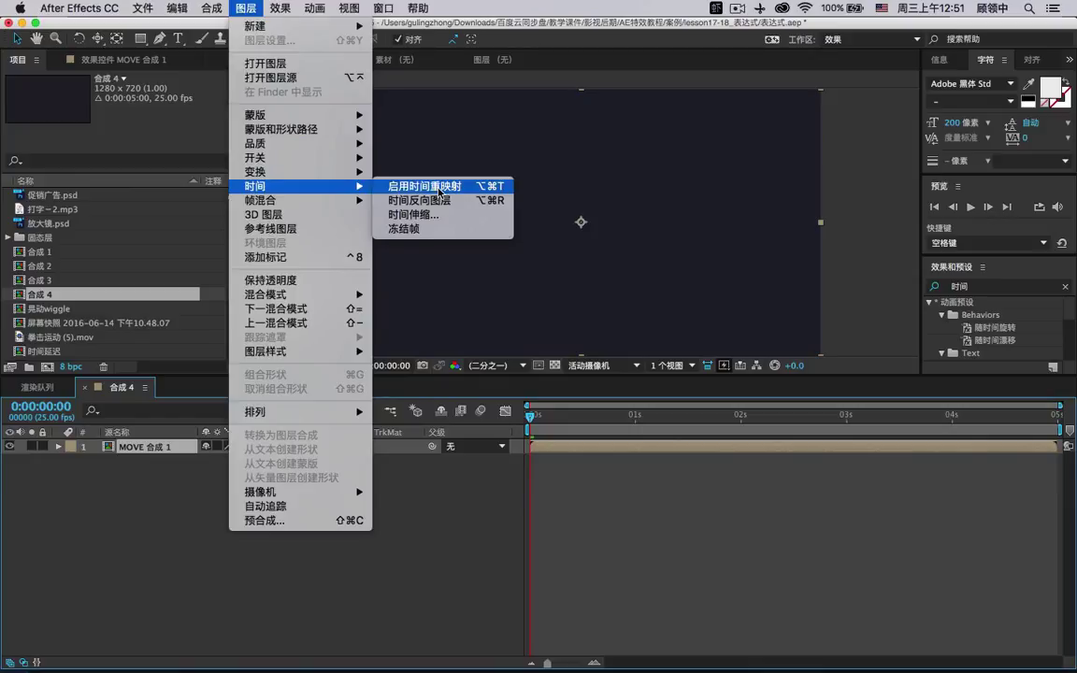
click(439, 190)
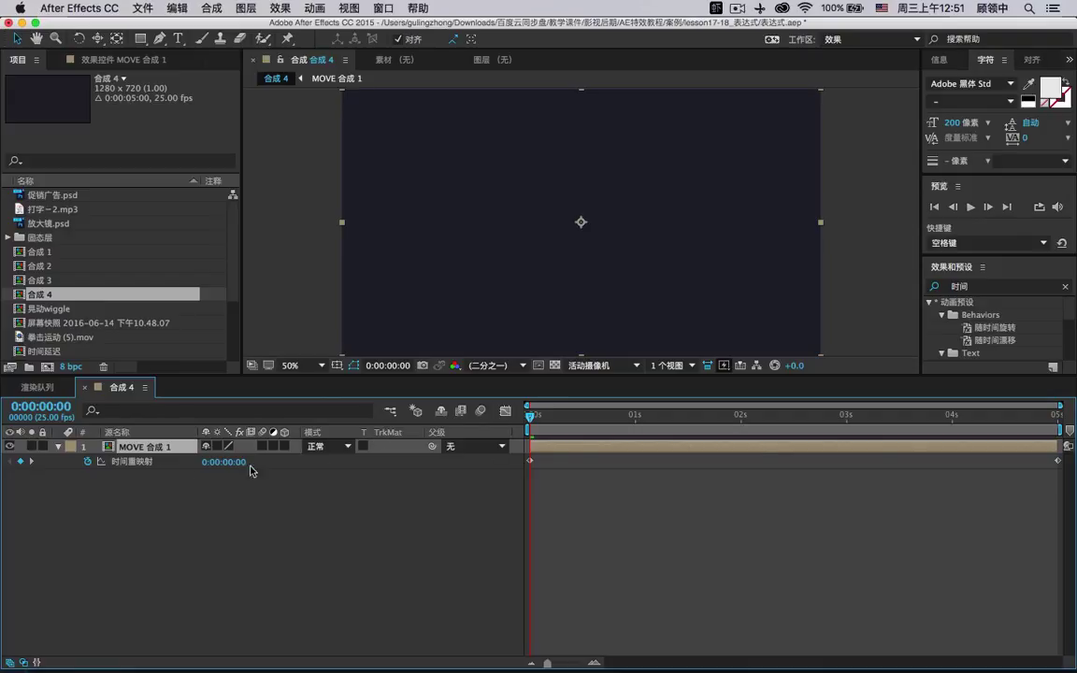
alt+click(89, 462)
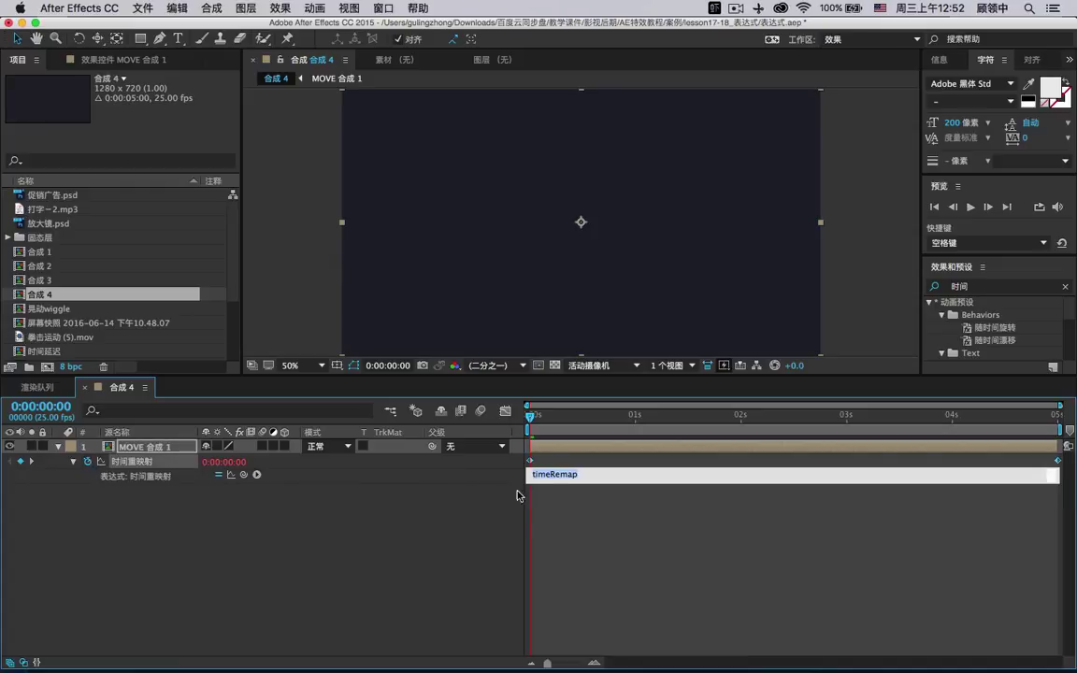
click(257, 476)
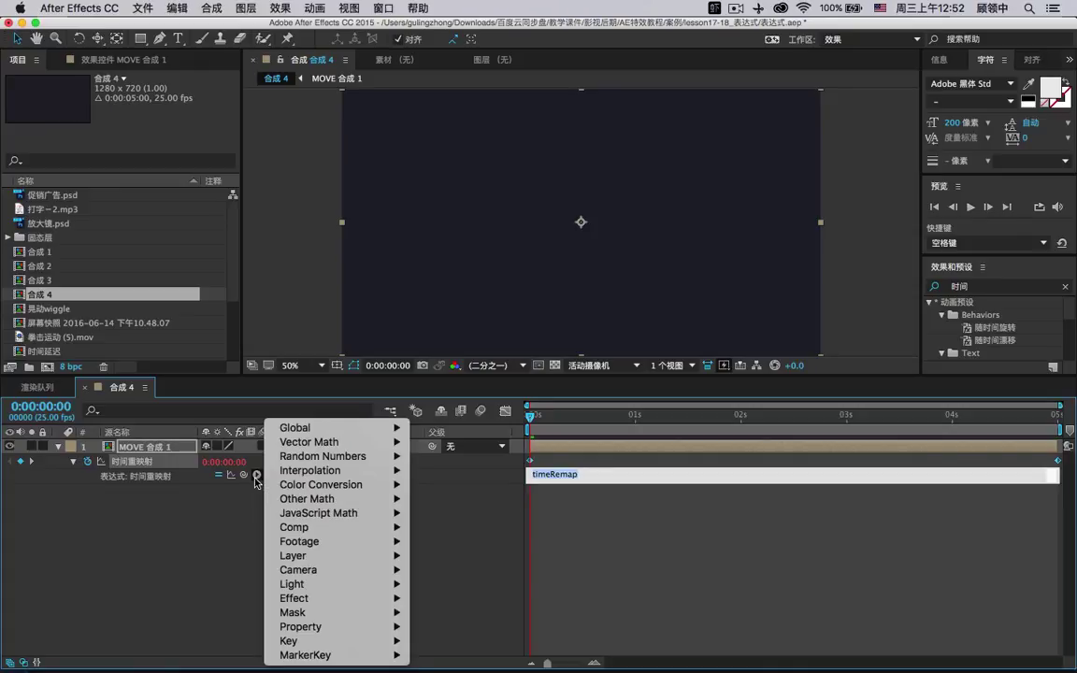
mouse_move(380, 627)
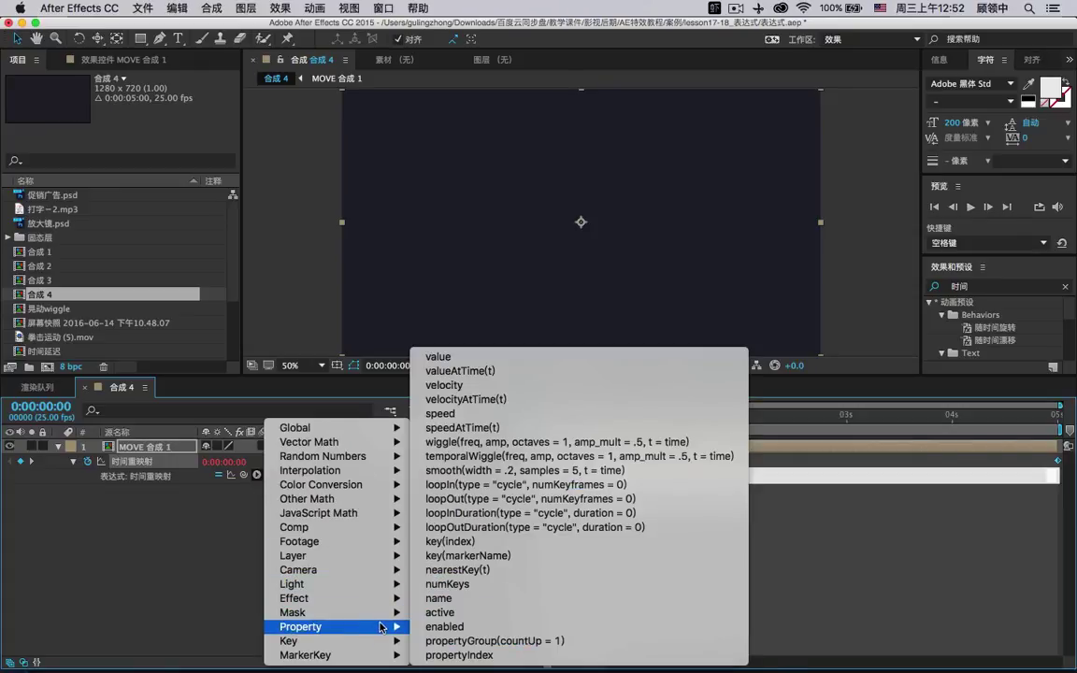
click(526, 372)
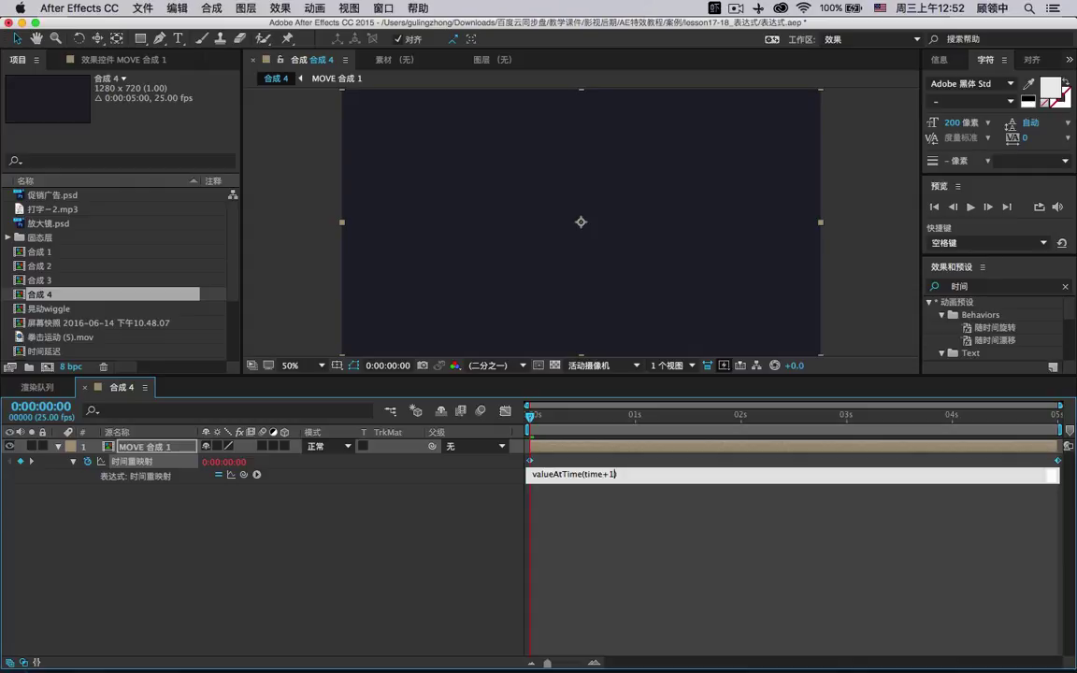
click(636, 506)
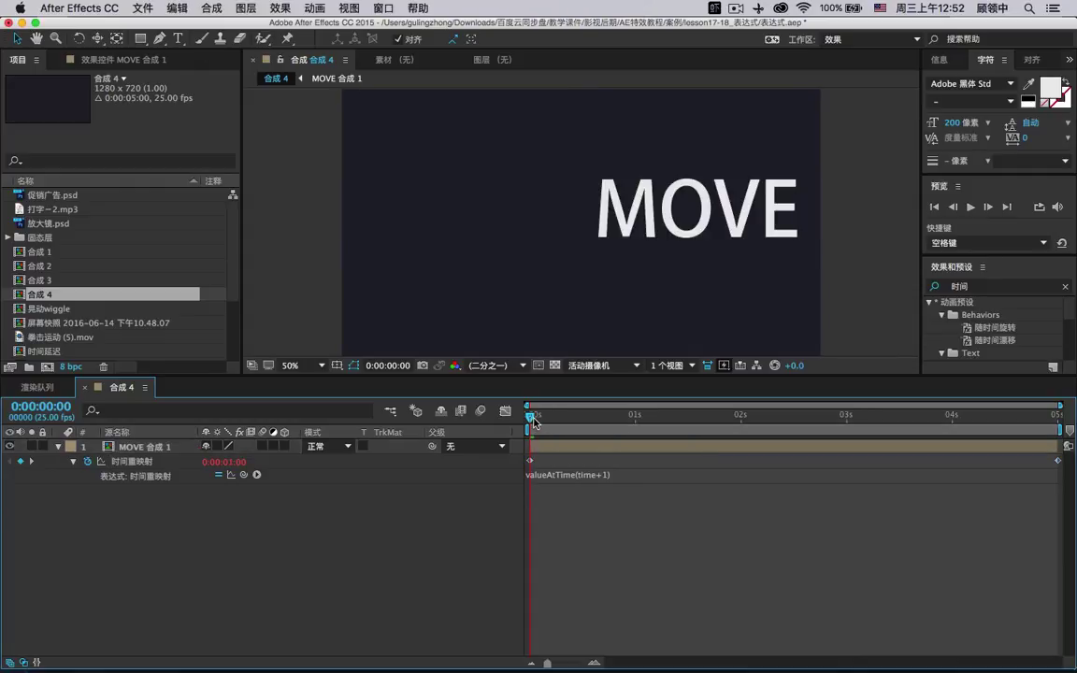
Change the time remap expression to valueAtTime(time-1) and preview the animation.
click(605, 479)
click(608, 474)
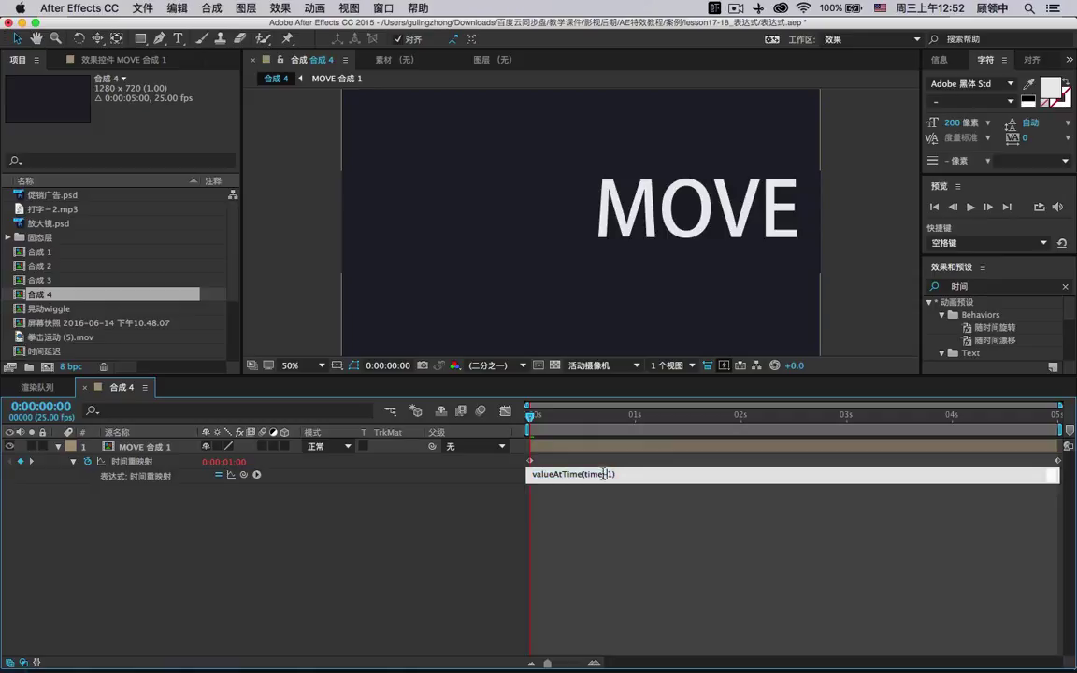
key(BackSpace)
text(-)
click(545, 443)
click(970, 207)
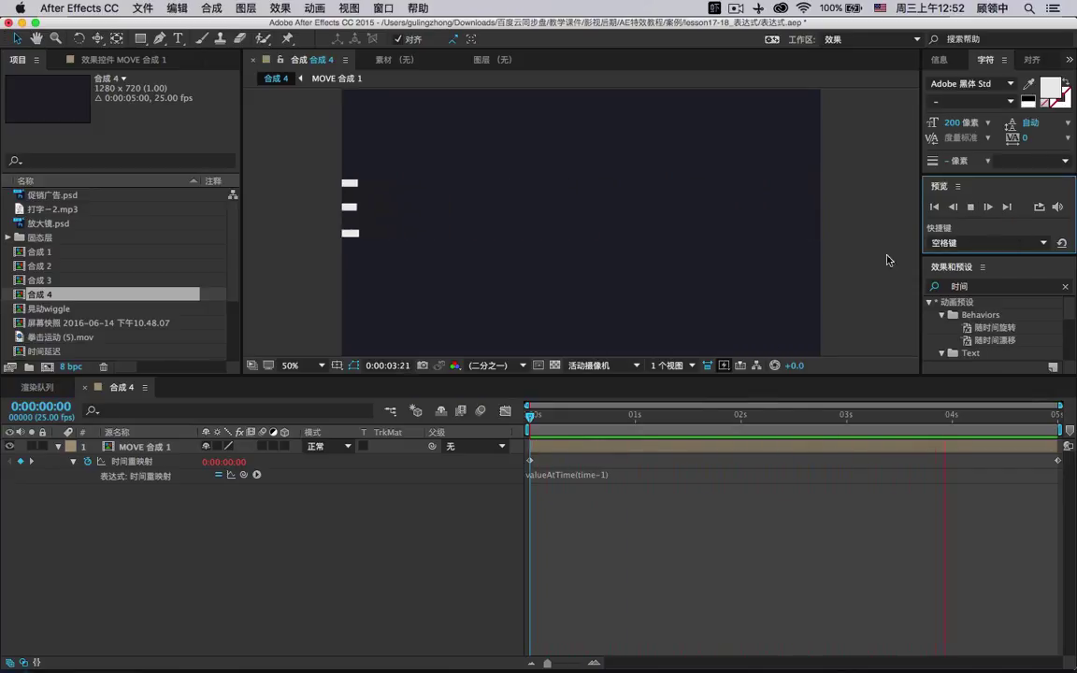
Change the MOVE layer's time remap expression to valueAtTime(time+0.3).
click(599, 474)
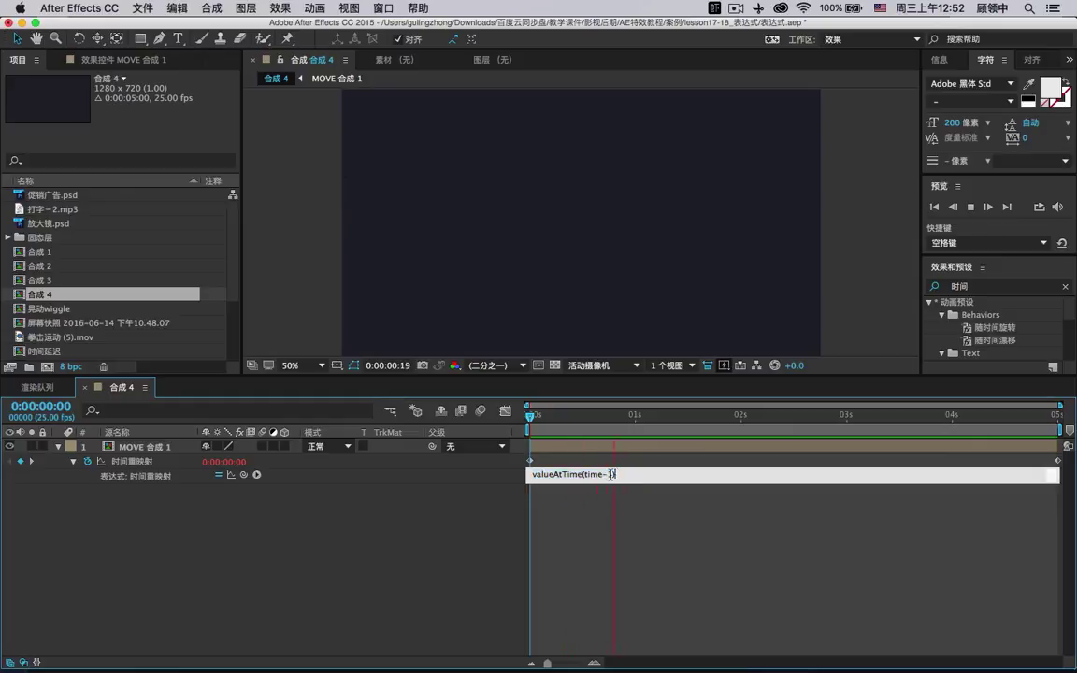
double_click(604, 475)
text(+)
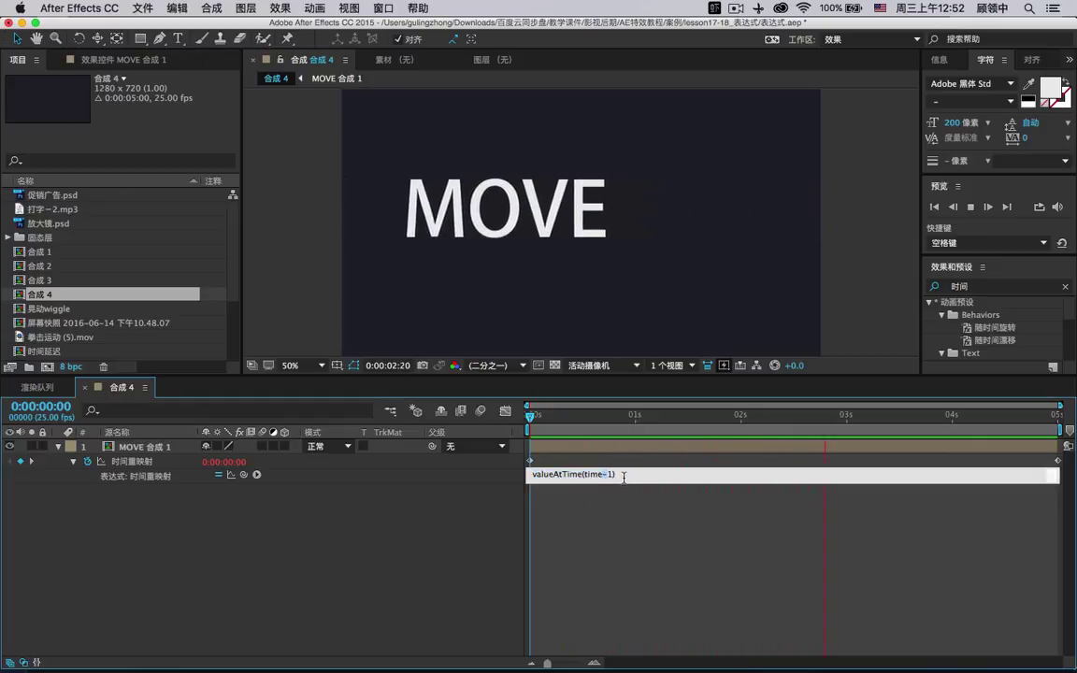
key(Return)
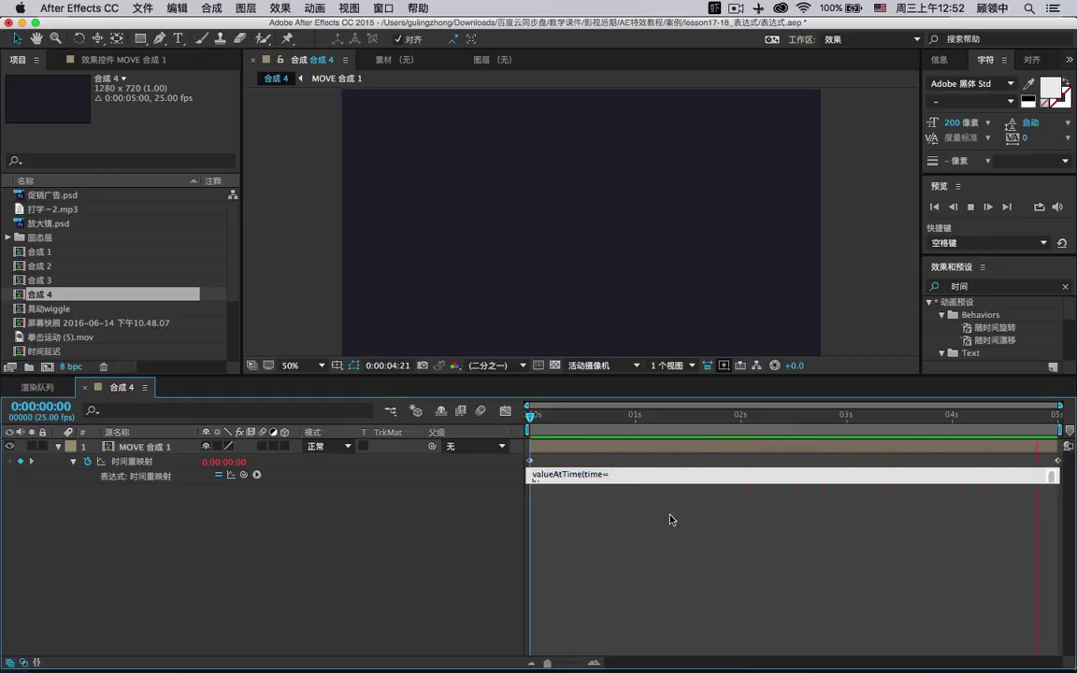
key(BackSpace)
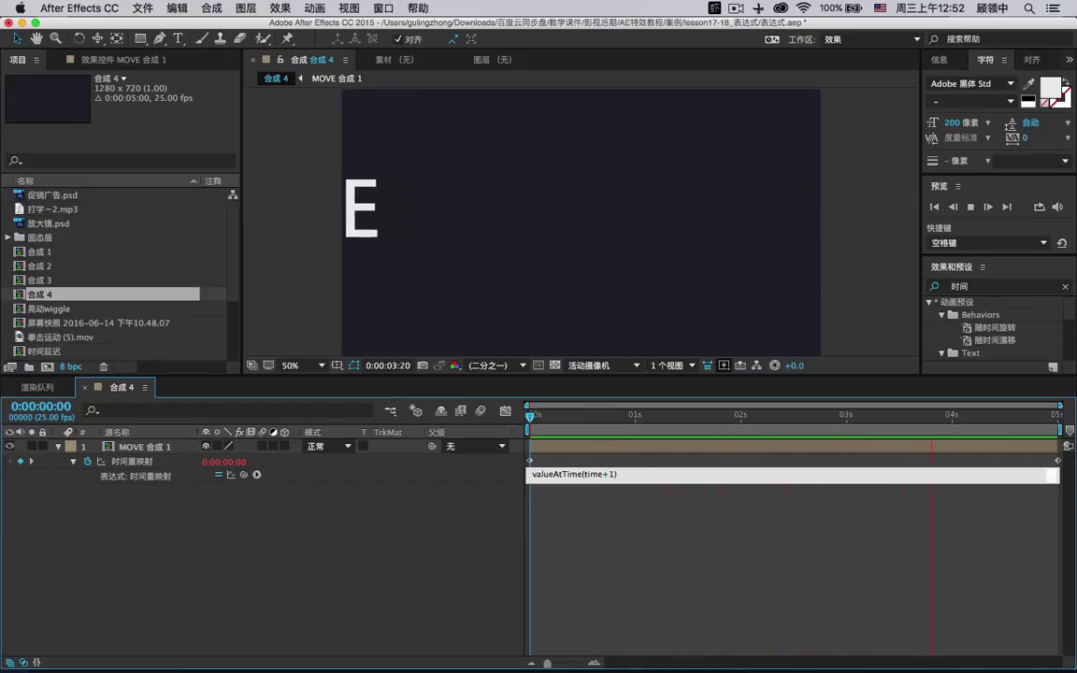
text(0)
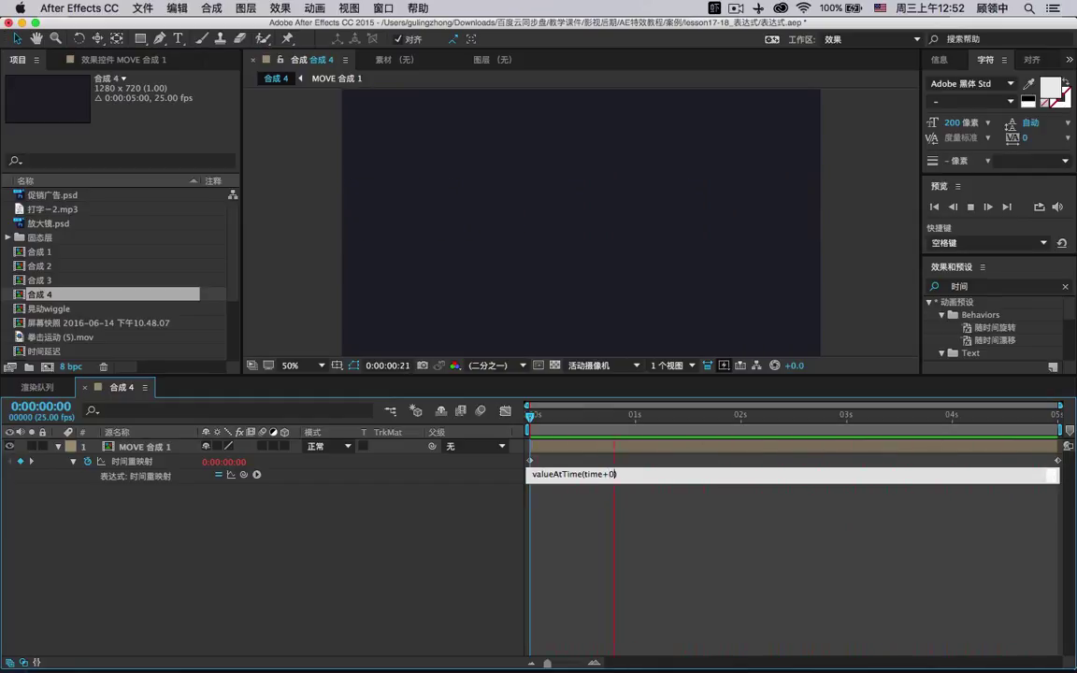
text(.3)
click(565, 517)
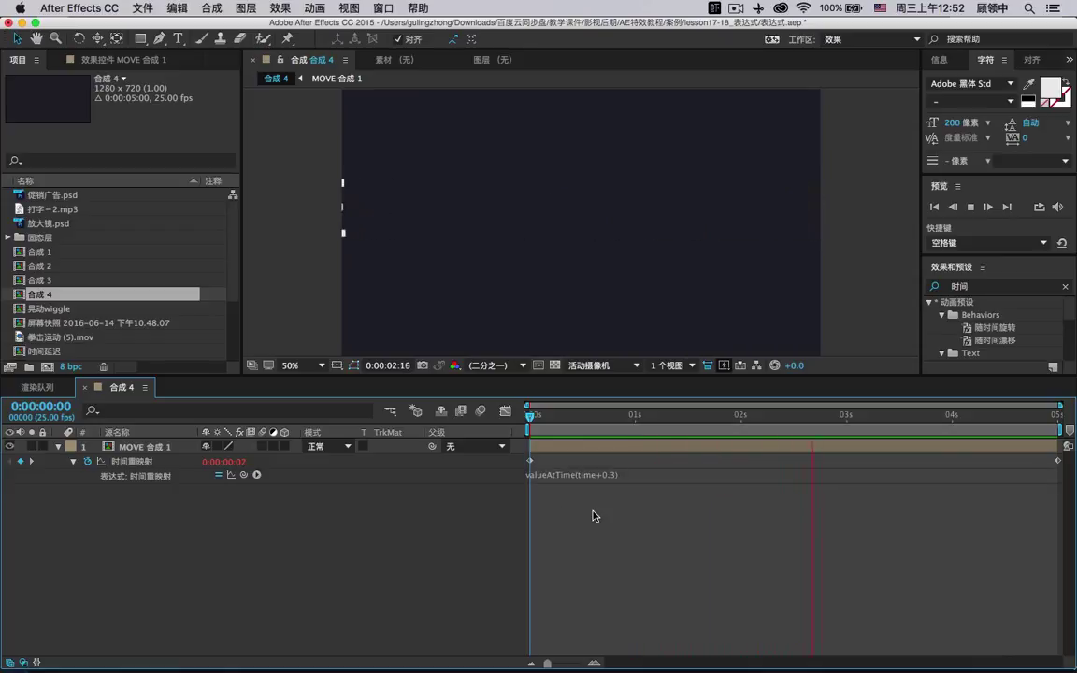
Restart the preview of the MOVE animation from the first frame to check the 0.3 s offset.
key(space)
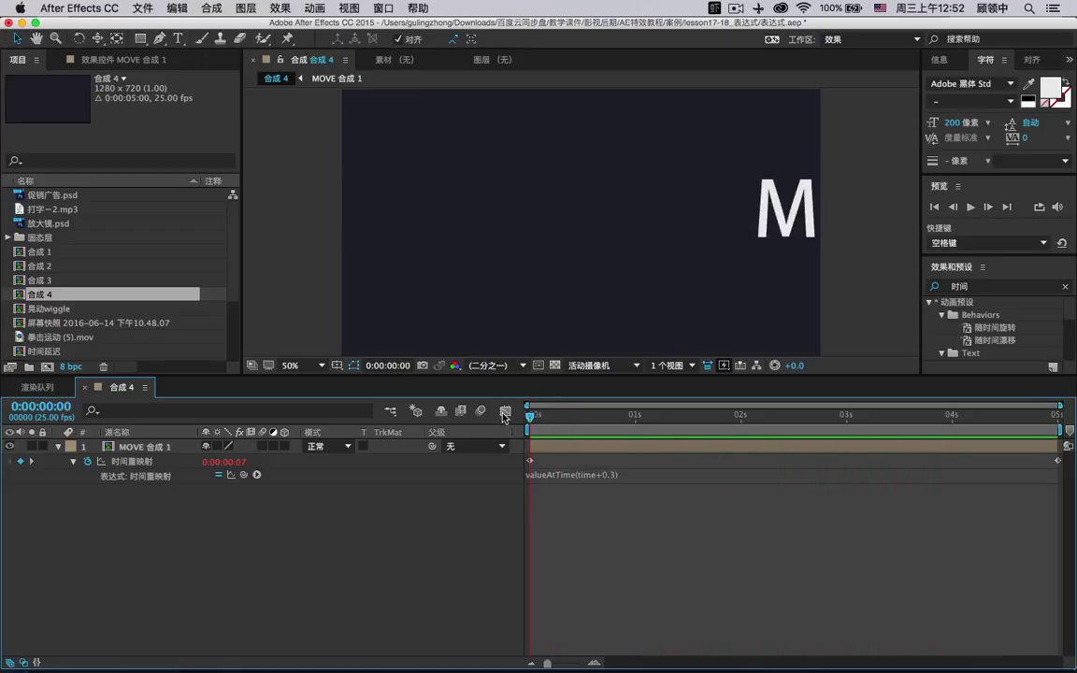
key(space)
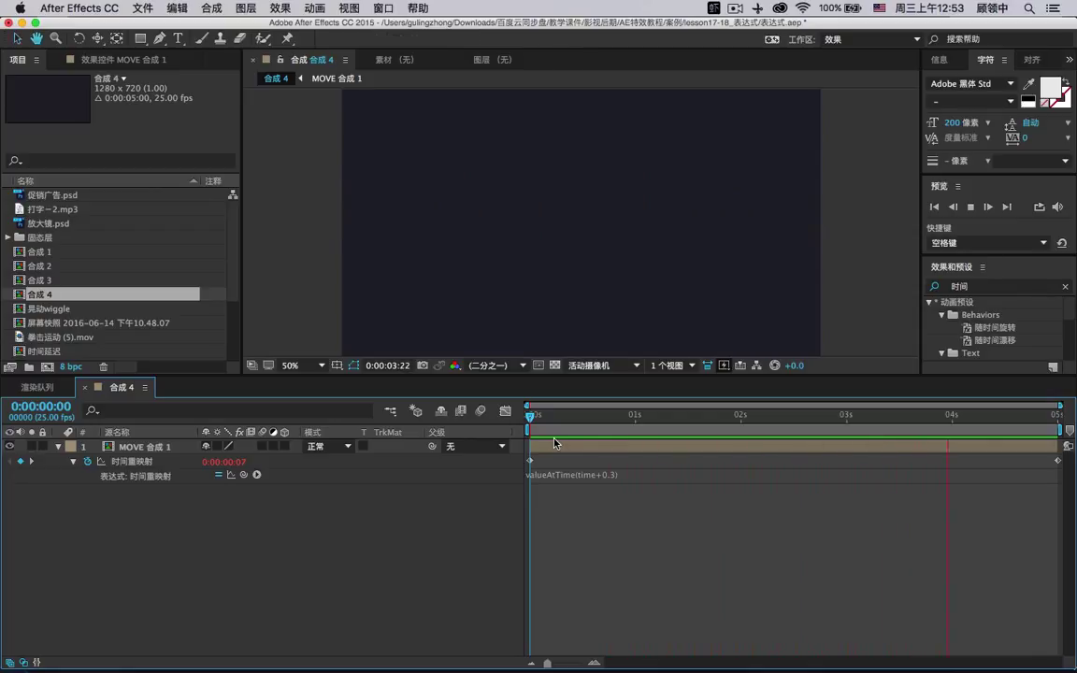
key(space)
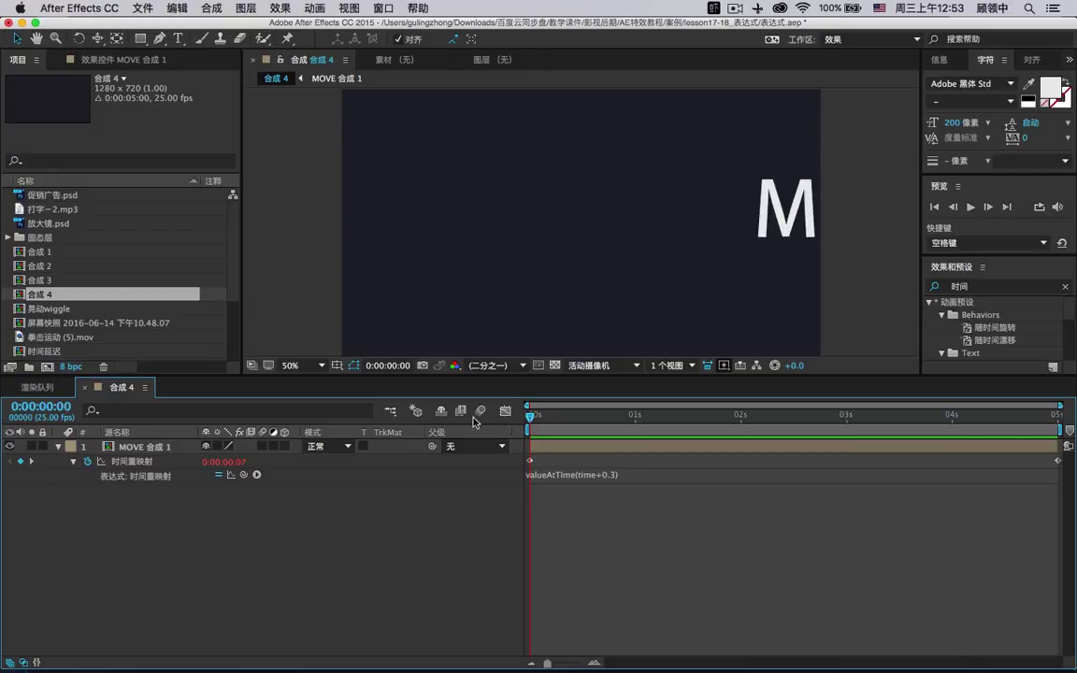
Create a new composition from the 拳击运动 (5).mov footage and fit its frame to the viewer.
drag(266, 374, 266, 521)
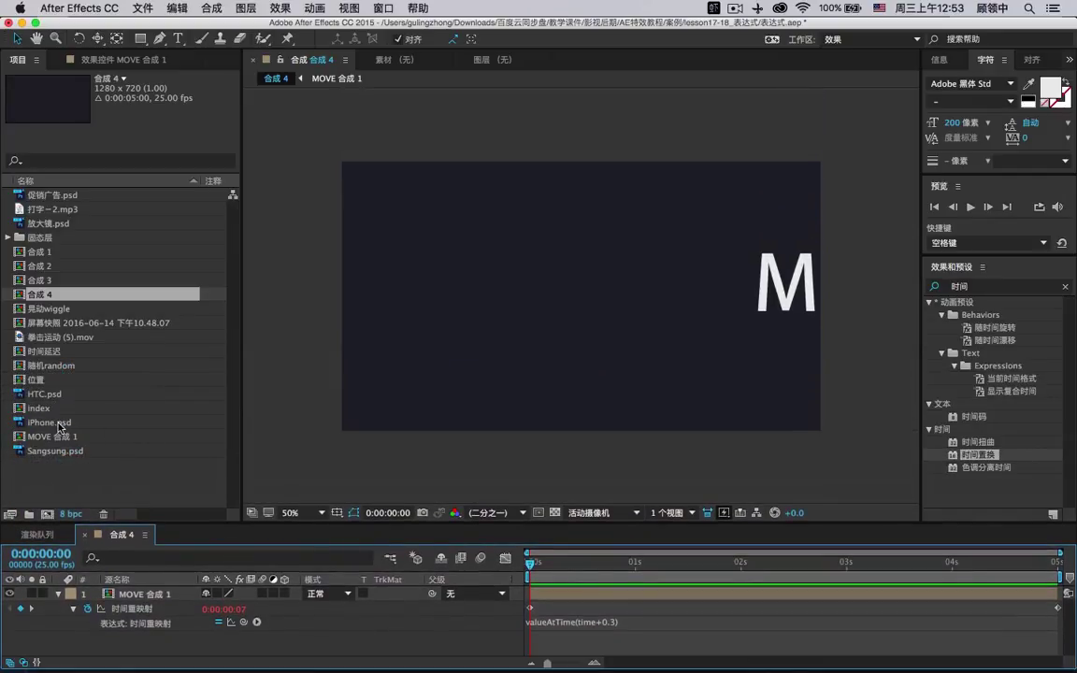
click(56, 337)
drag(53, 336, 45, 514)
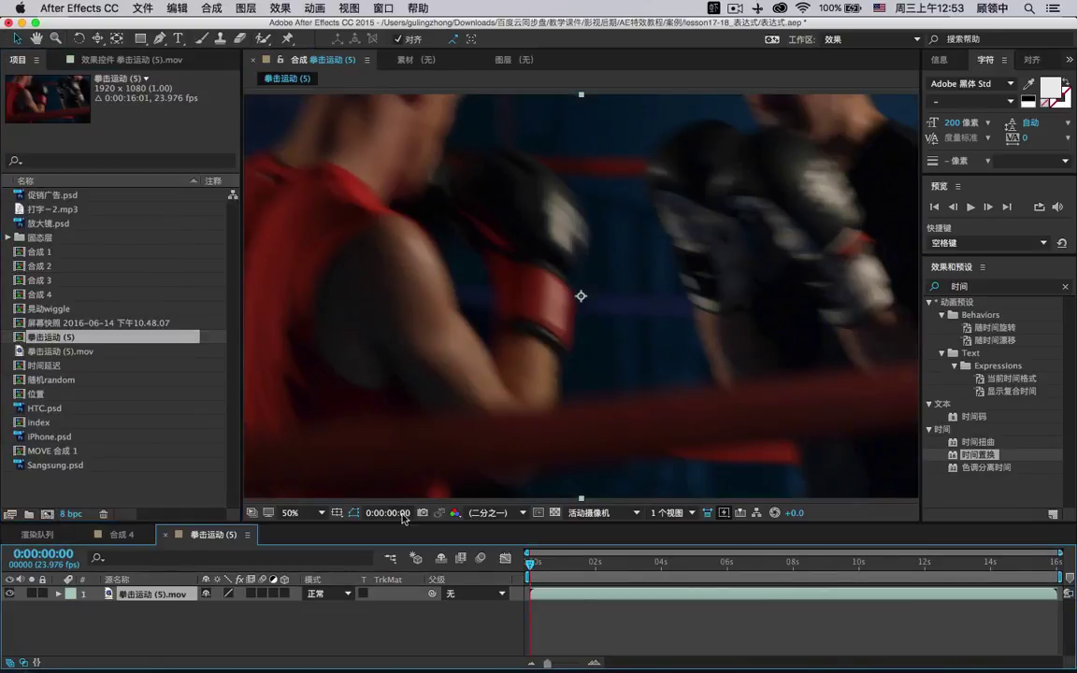
click(299, 512)
click(318, 443)
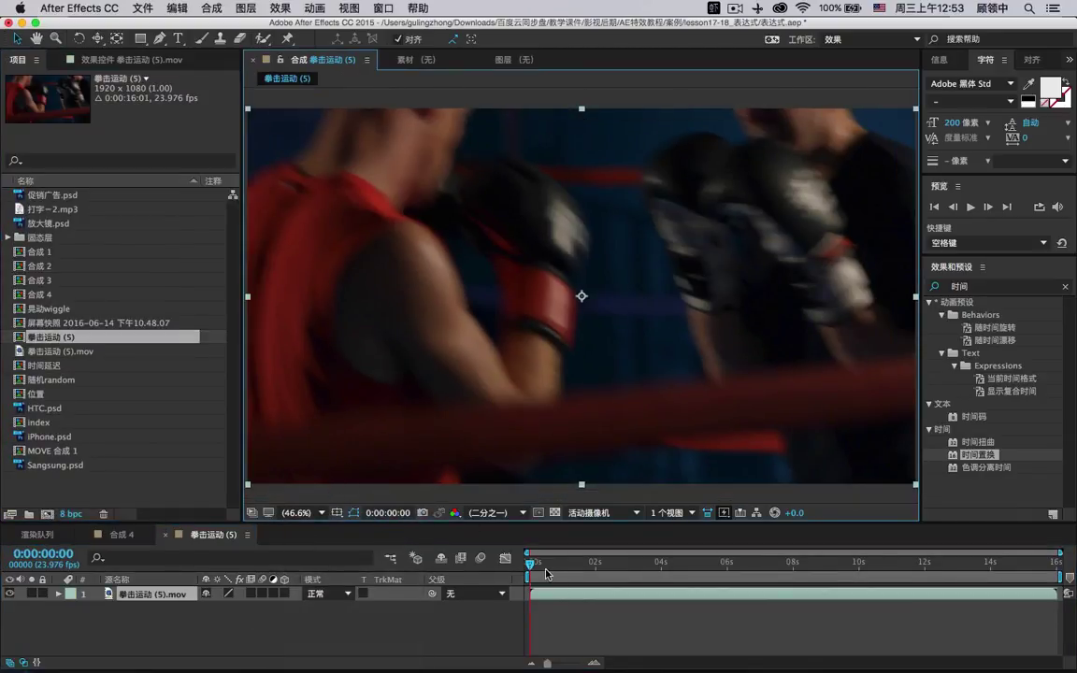
Preview the boxing footage from about 0:00:02:07 to find a usable section.
drag(530, 563, 605, 553)
key(space)
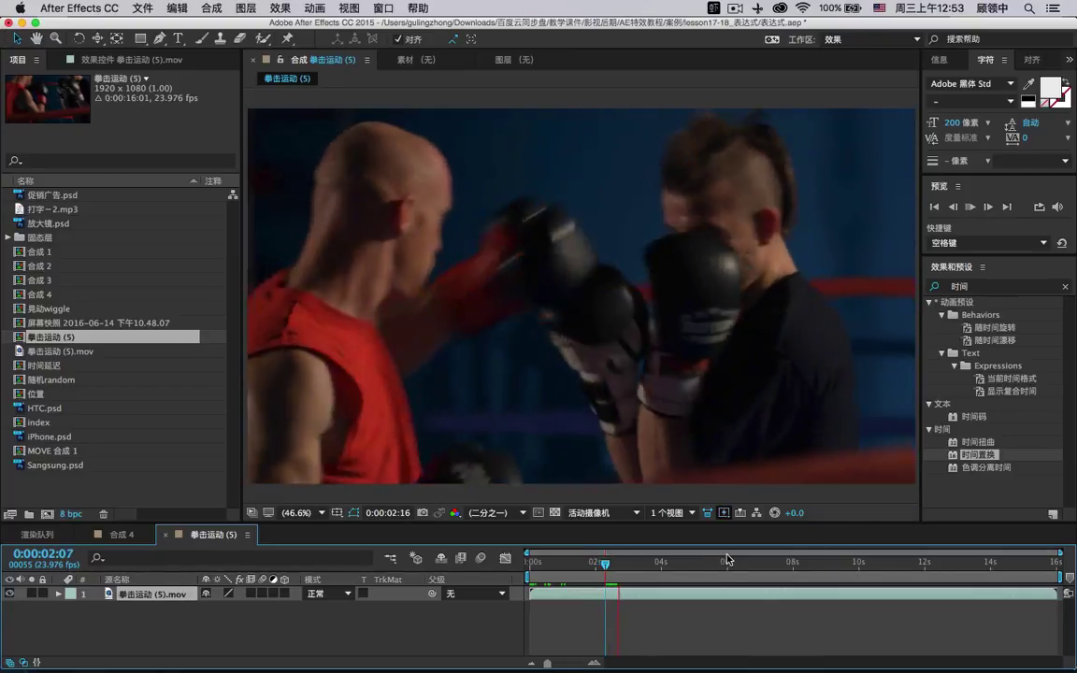
click(607, 562)
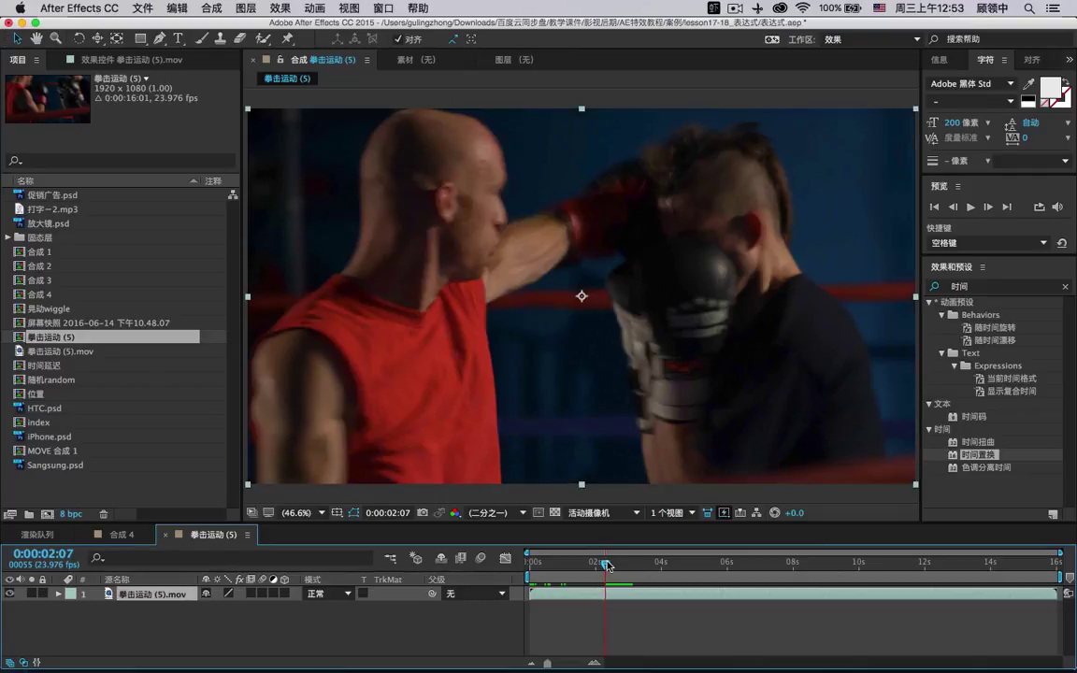
key(space)
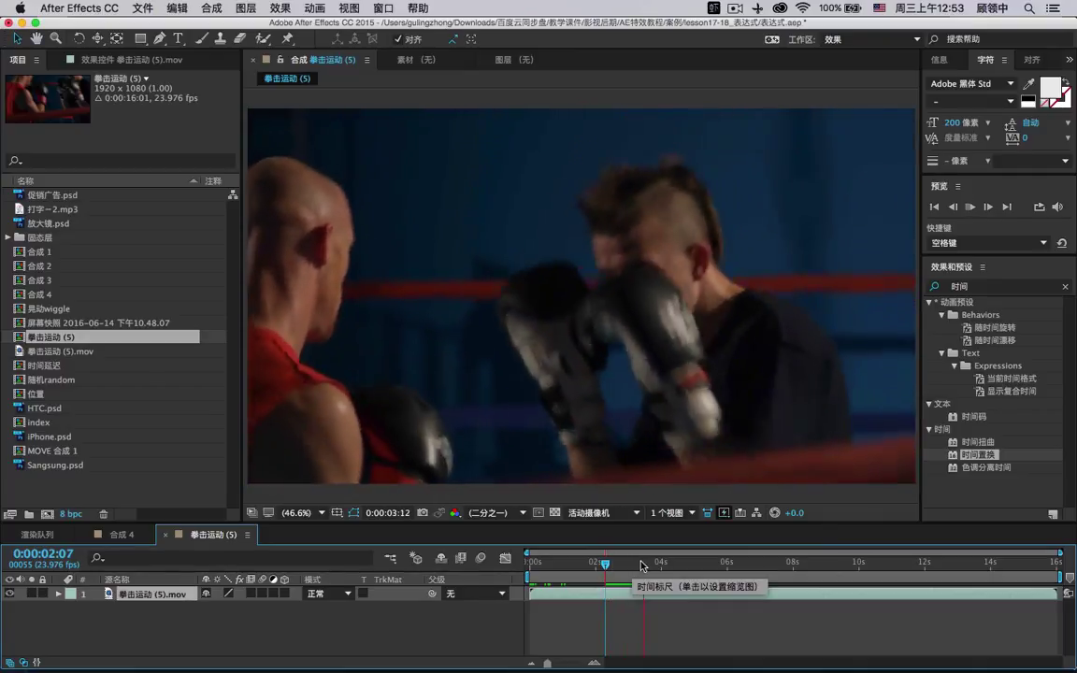
click(605, 562)
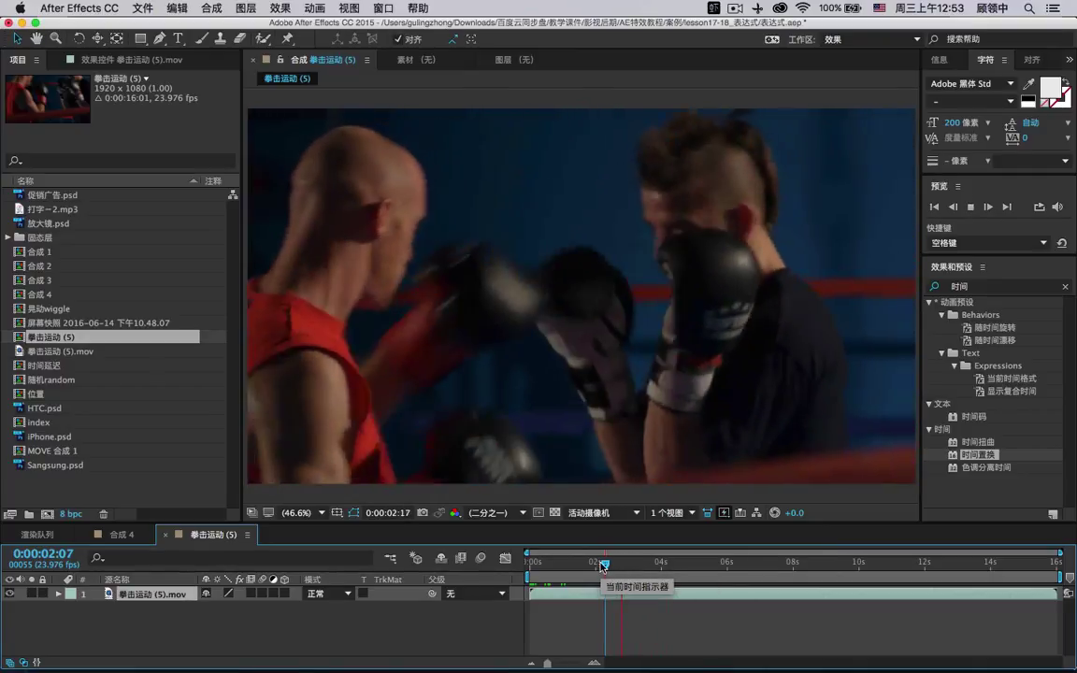
End the work area at 0:00:04:00 and trim the boxing composition to it.
drag(604, 564, 660, 564)
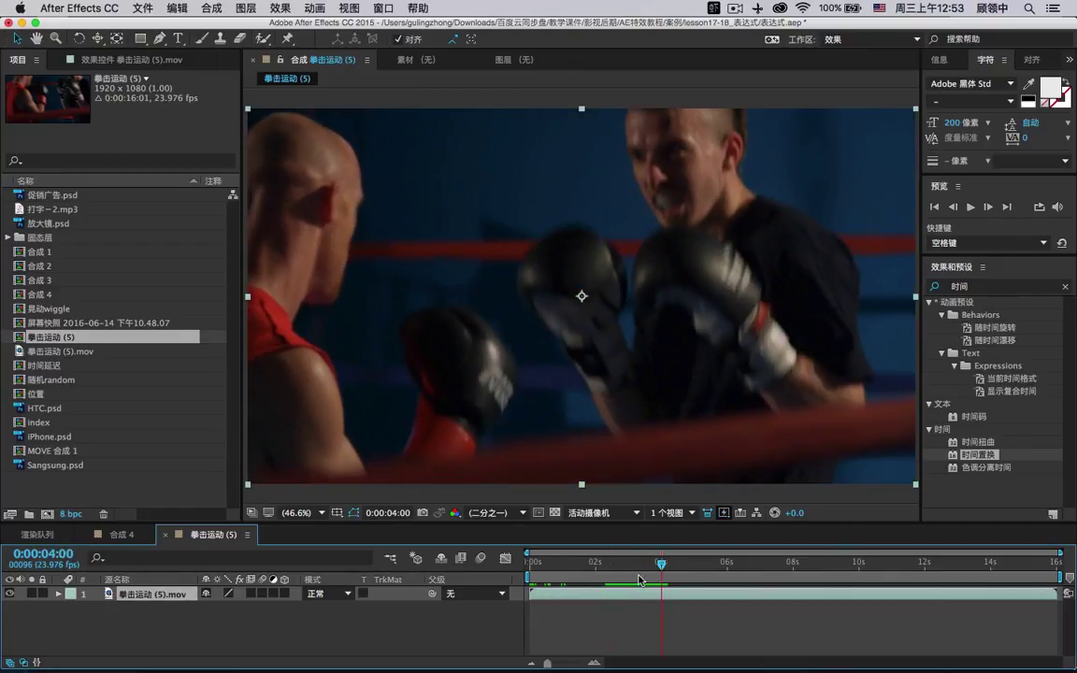
right_click(639, 580)
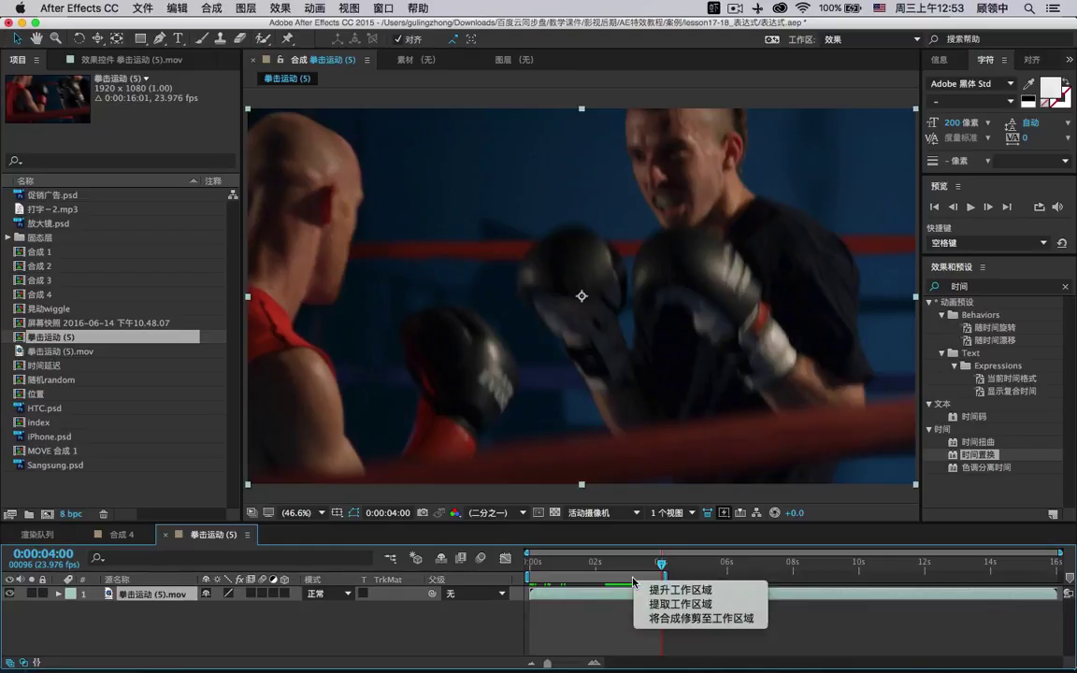
click(692, 618)
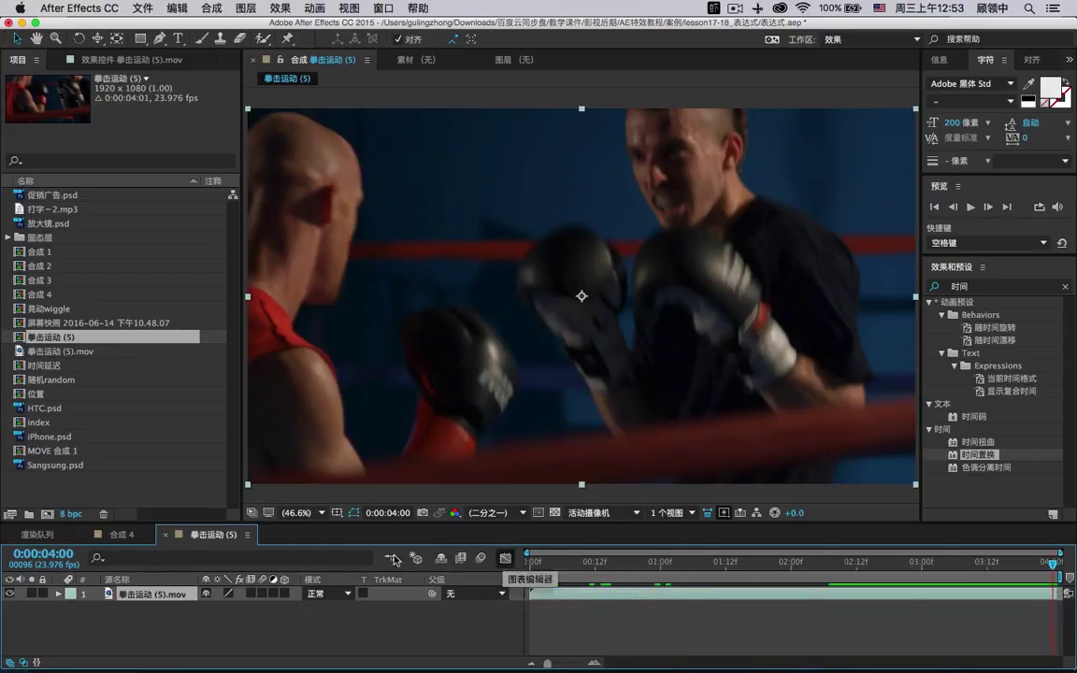
Duplicate the boxing footage layer and rename the upper copy before.mov.
click(117, 580)
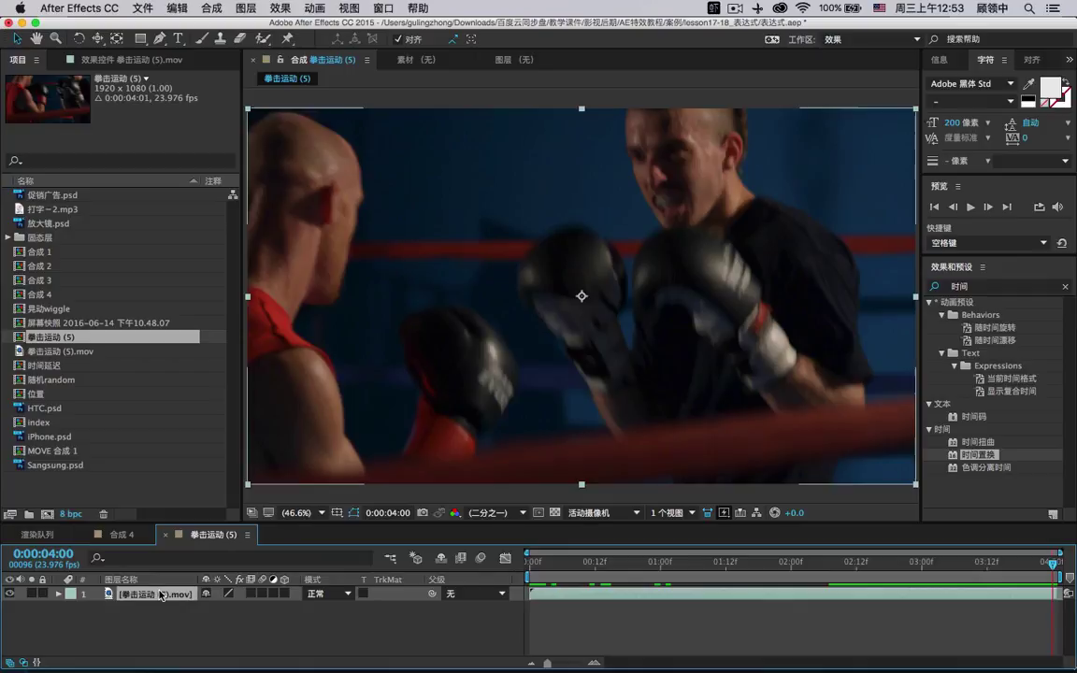
key(super+d)
key(Return)
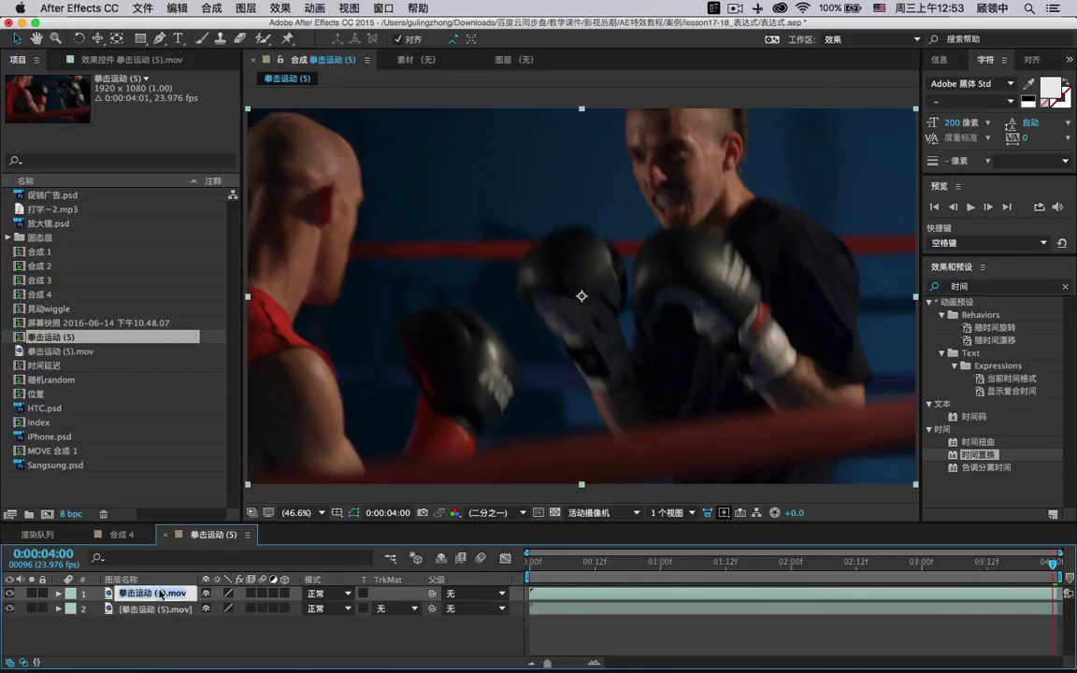
click(167, 592)
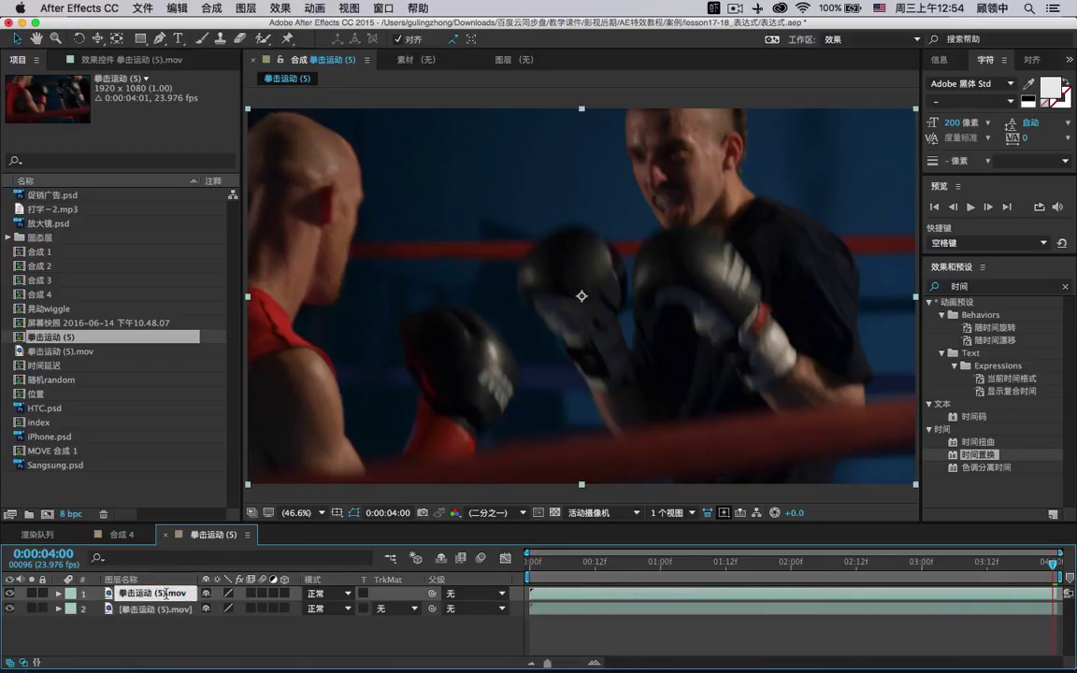
drag(166, 592, 118, 593)
text(yuan)
key(BackSpace)
key(BackSpace)
key(BackSpace)
key(BackSpace)
text(bef)
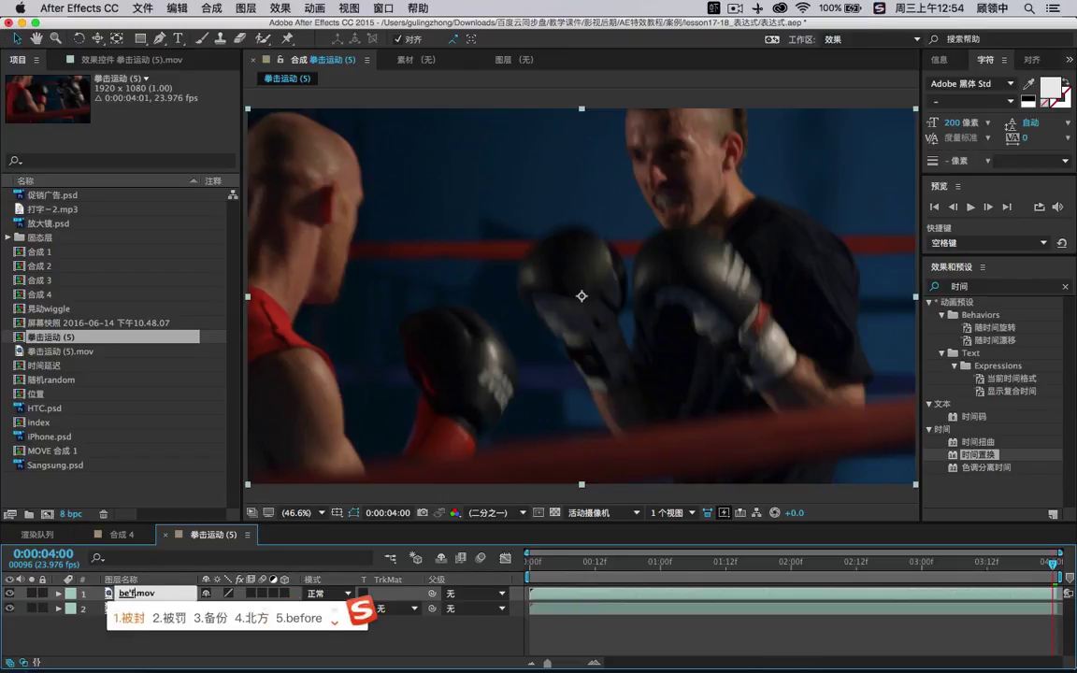
text(ore)
key(space)
Rename the lower boxing footage layer after.mov.
click(140, 609)
key(Return)
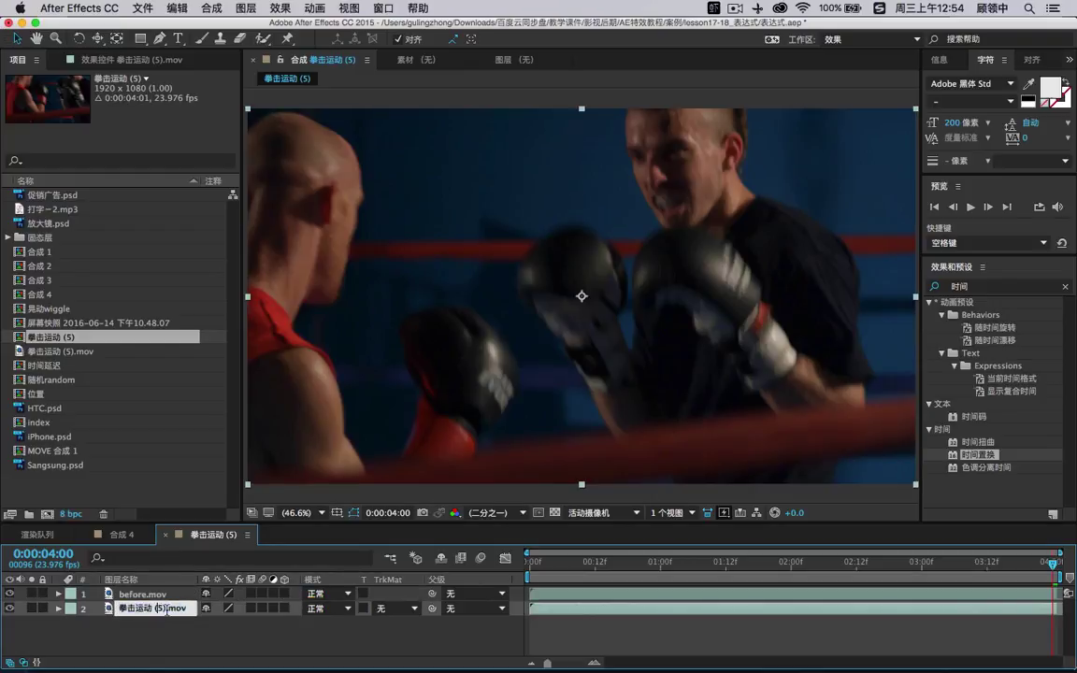
key(BackSpace)
text(after)
key(Return)
key(Return)
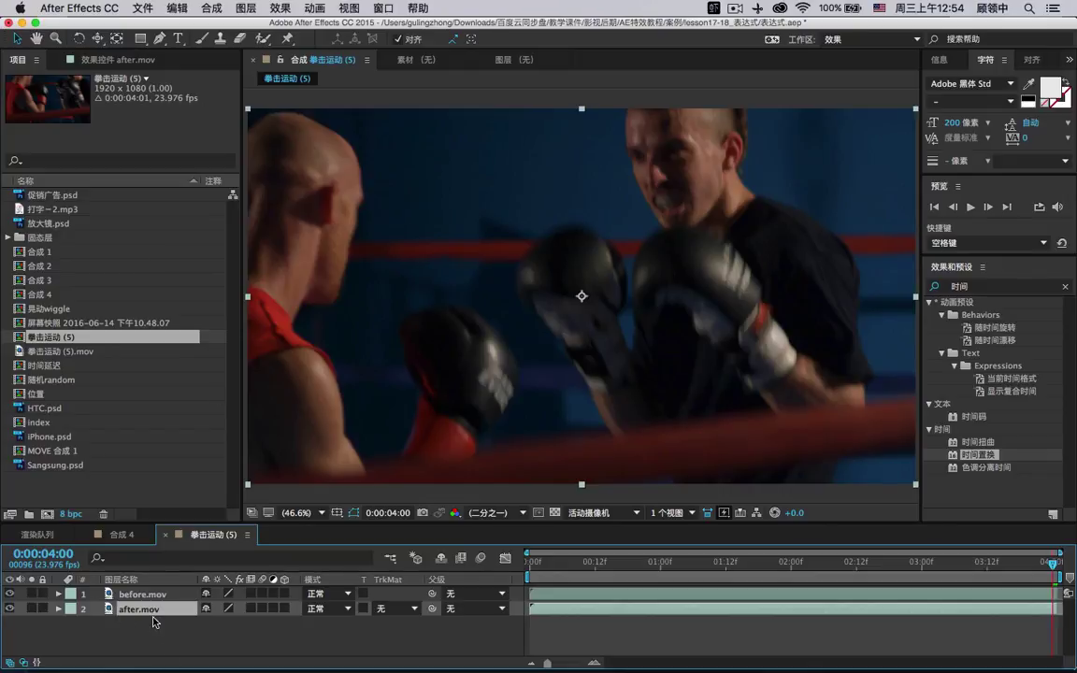
Enable time remapping on the after.mov layer and enlarge the timeline area to show its keyframes.
click(310, 8)
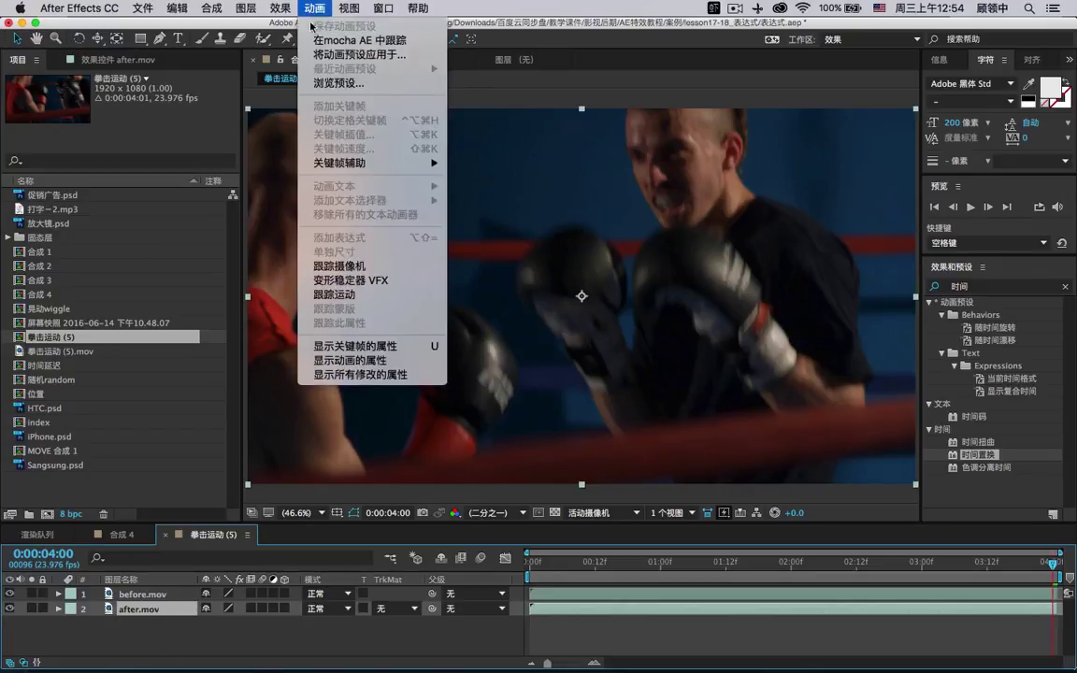
mouse_move(245, 8)
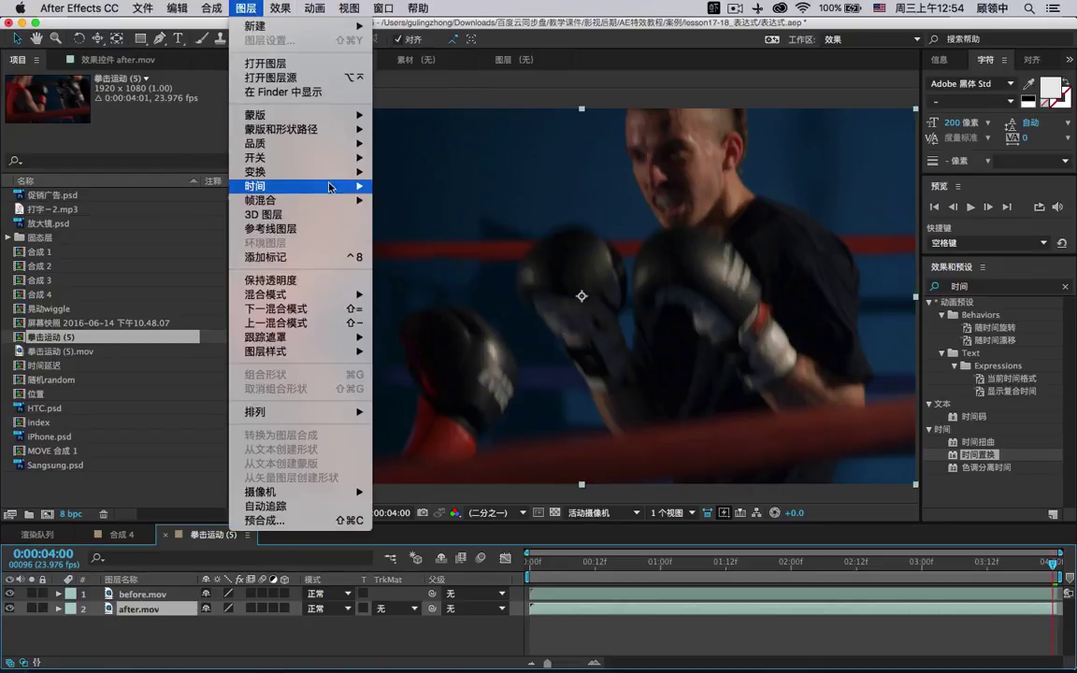
mouse_move(332, 185)
click(428, 190)
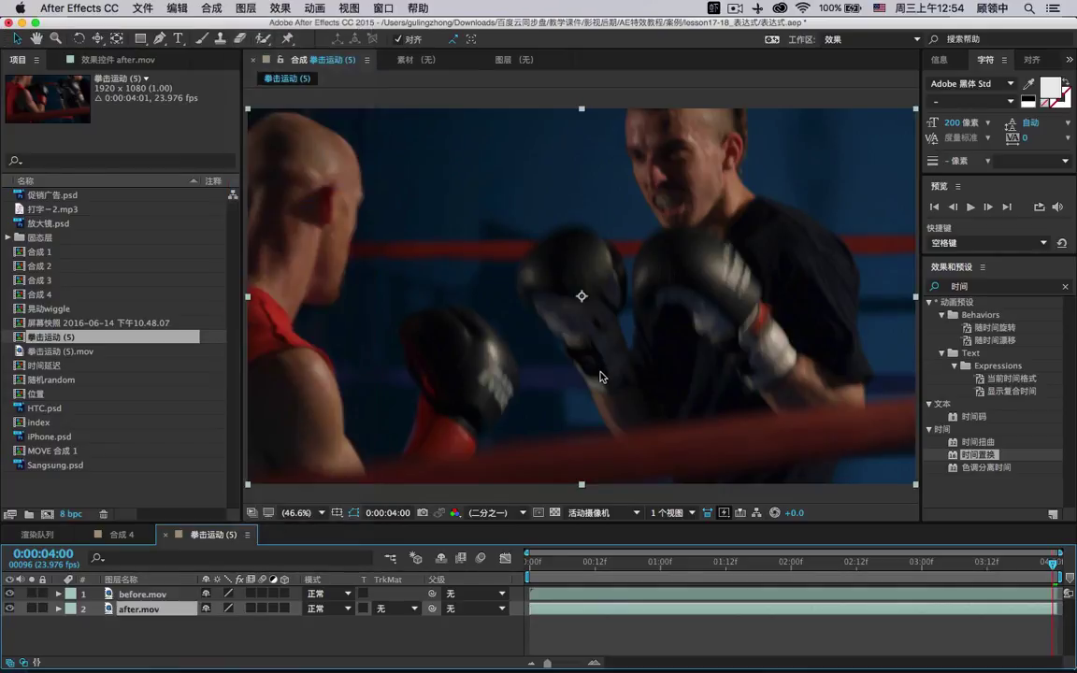
drag(640, 523, 640, 440)
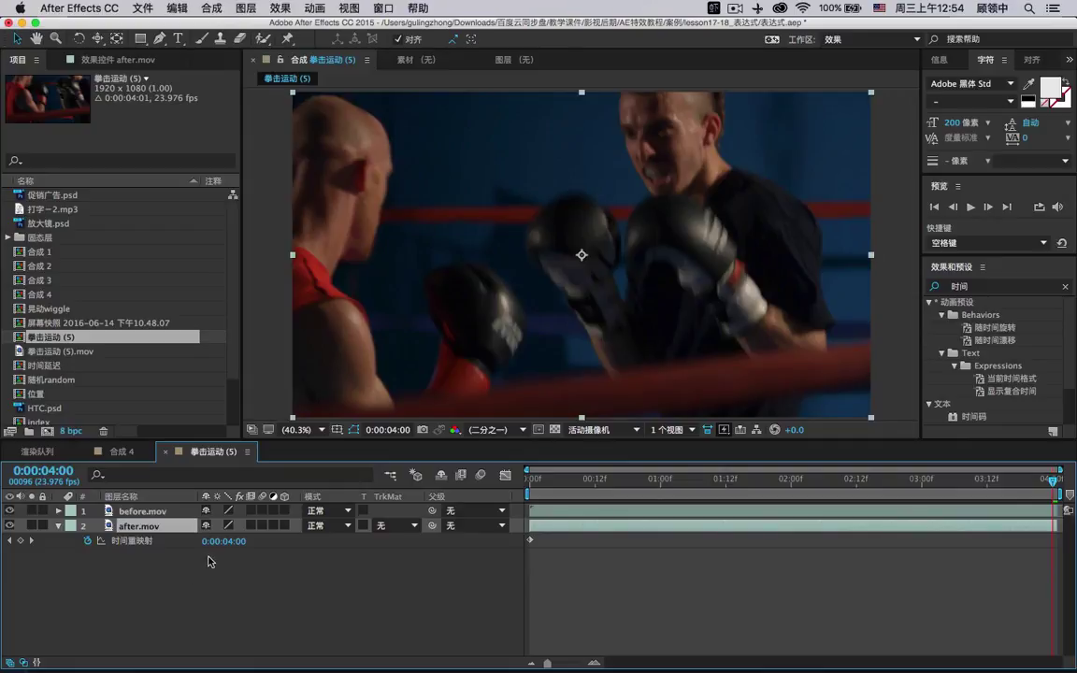
Add time-remap keyframes to after.mov at 0:00:02:08 and 0:00:02:20, removing the trial keyframe at 0:00:02:06.
drag(566, 481, 823, 472)
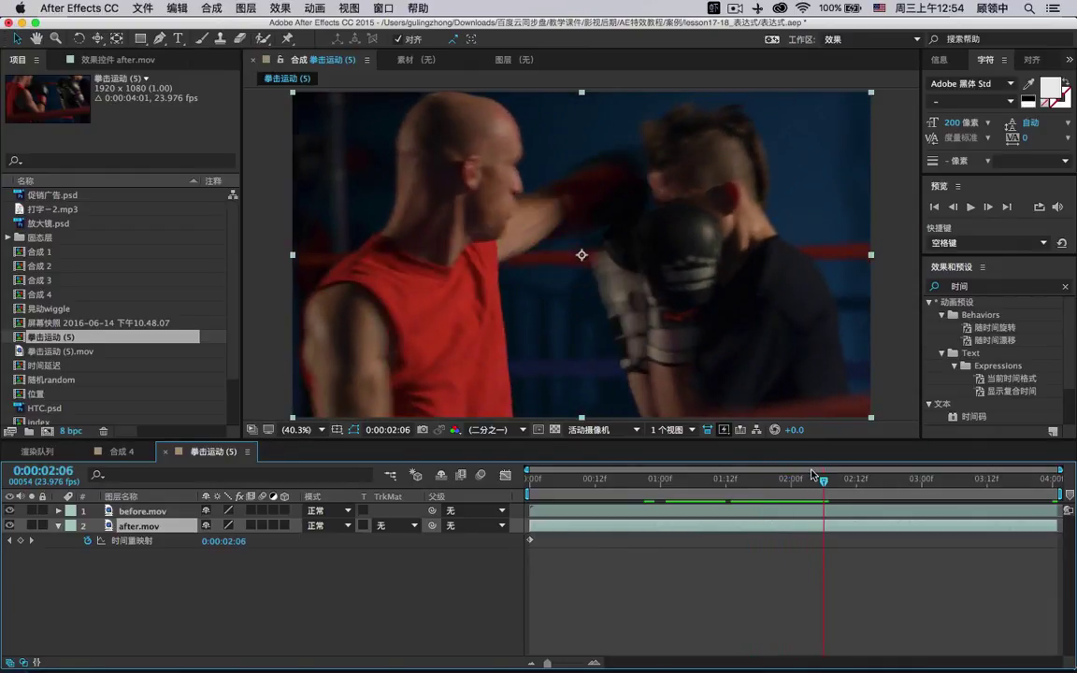
click(22, 541)
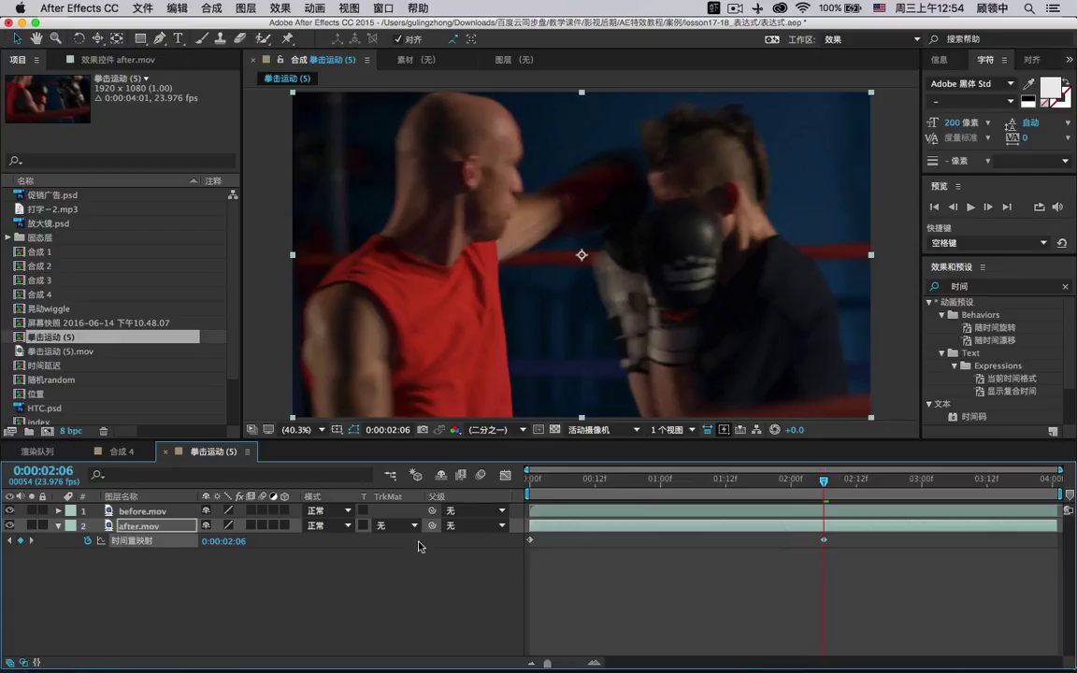
mouse_move(833, 484)
mouse_down()
mouse_move(877, 480)
mouse_move(835, 479)
mouse_up()
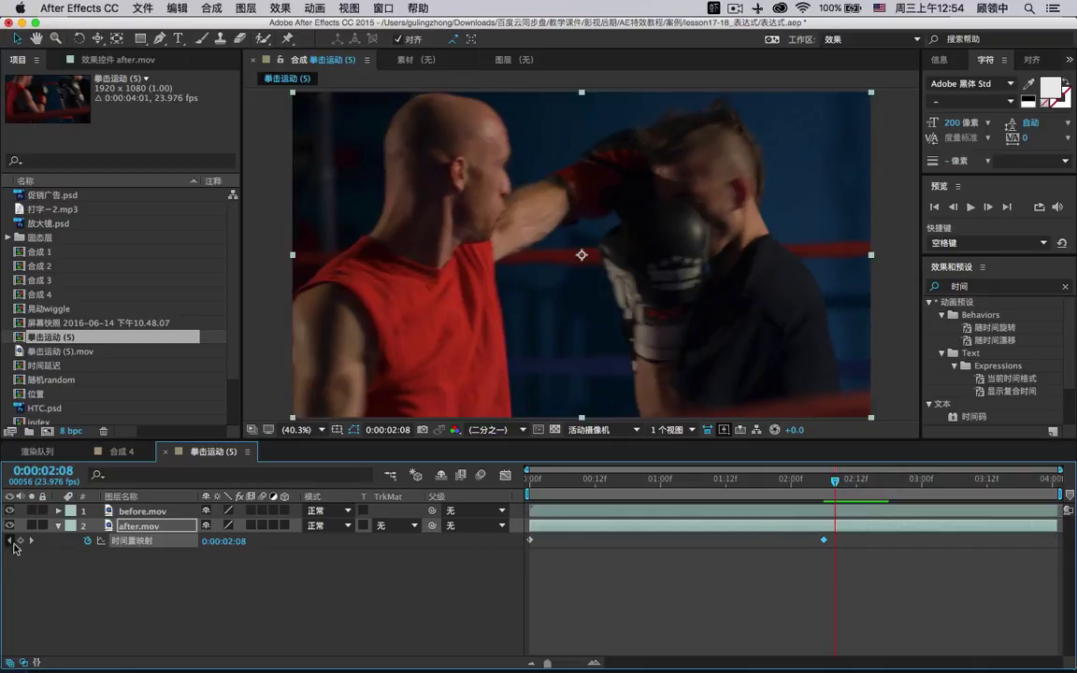
click(19, 540)
key(Delete)
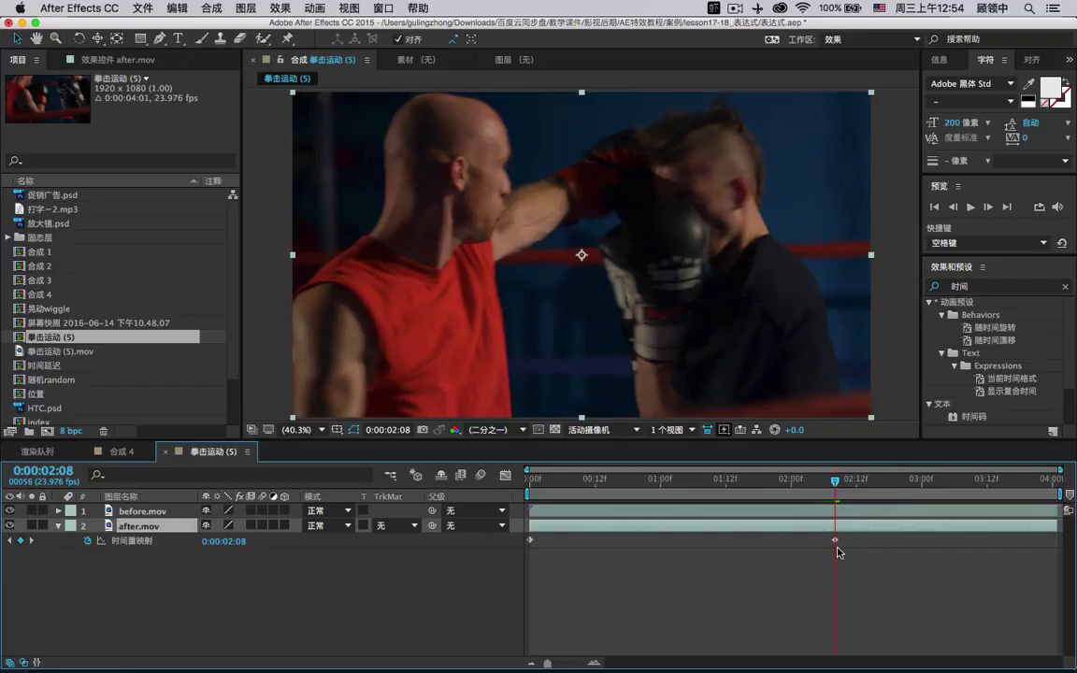
drag(836, 480, 899, 480)
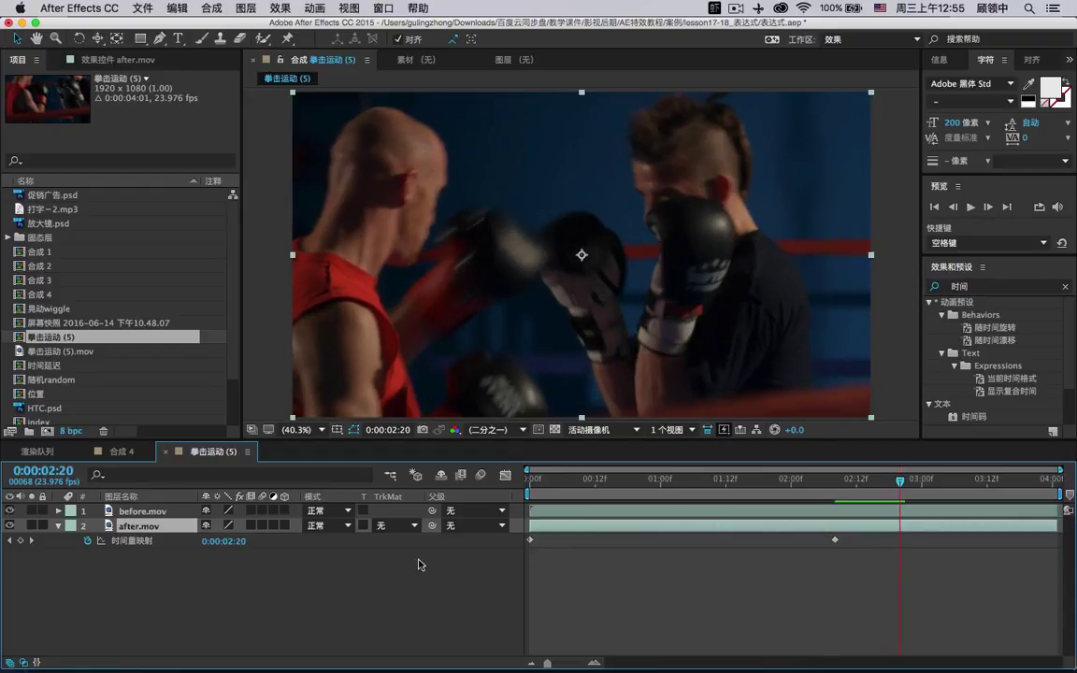
click(20, 540)
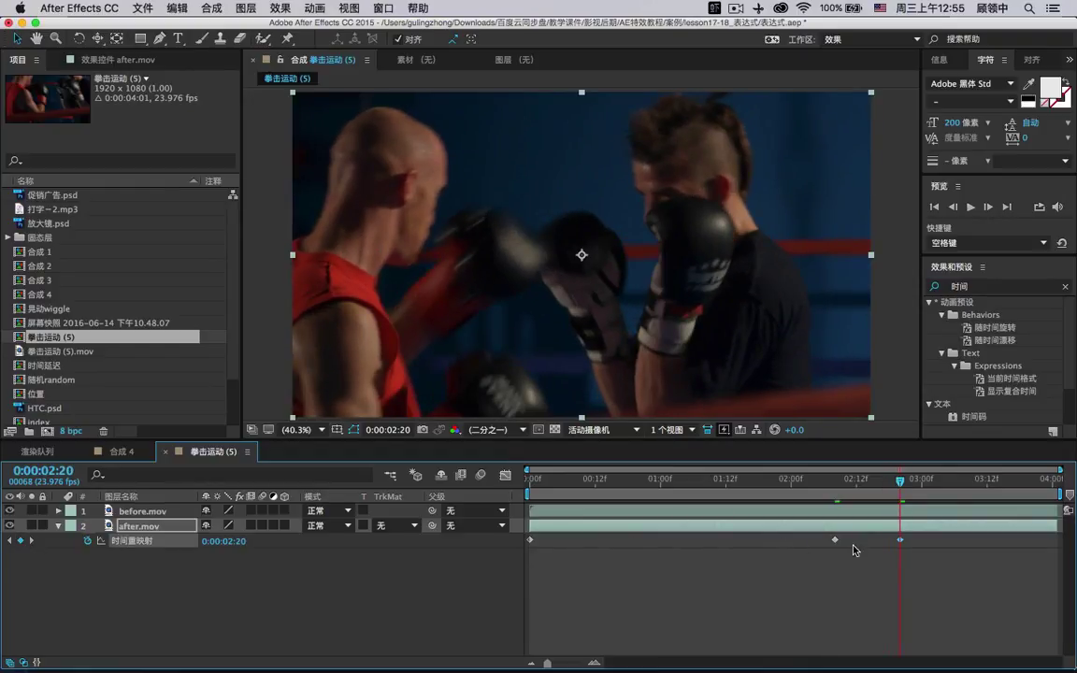
Mark the span between after.mov's second and third time-remap keyframes with a screen-capture selection, then close the capture.
key(ctrl+super+a)
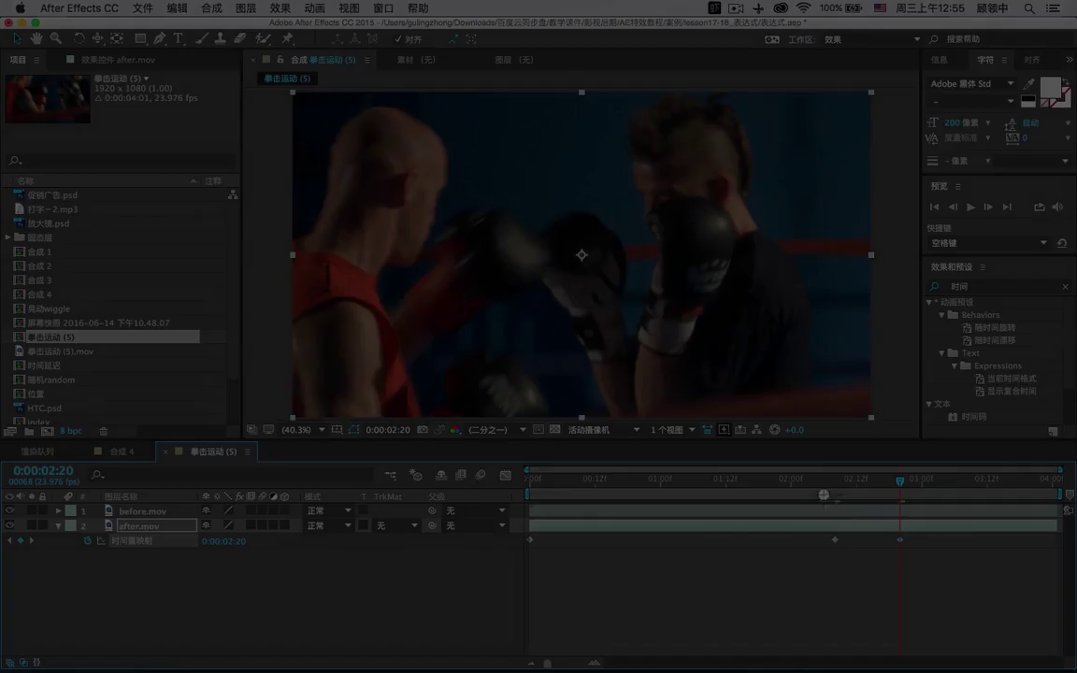
mouse_move(876, 529)
mouse_down()
mouse_move(938, 601)
mouse_move(866, 558)
mouse_move(880, 557)
mouse_up()
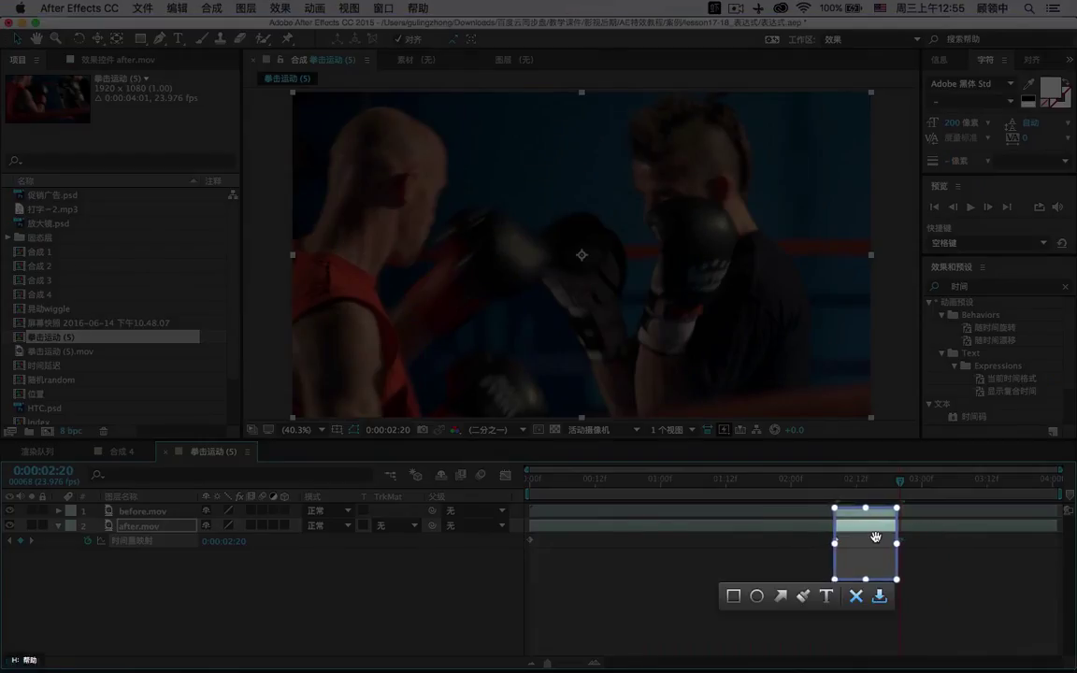
double_click(875, 535)
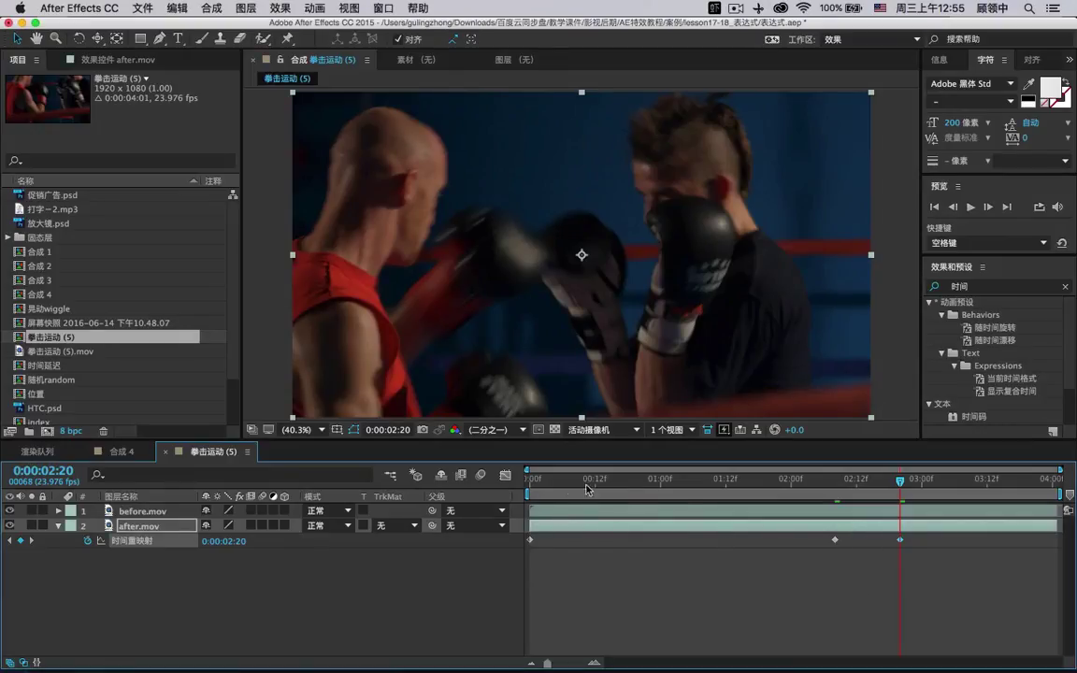
Move after.mov's middle time-remap keyframe earlier to about 0:00:01:04 and return to the start of the composition.
drag(680, 487, 643, 483)
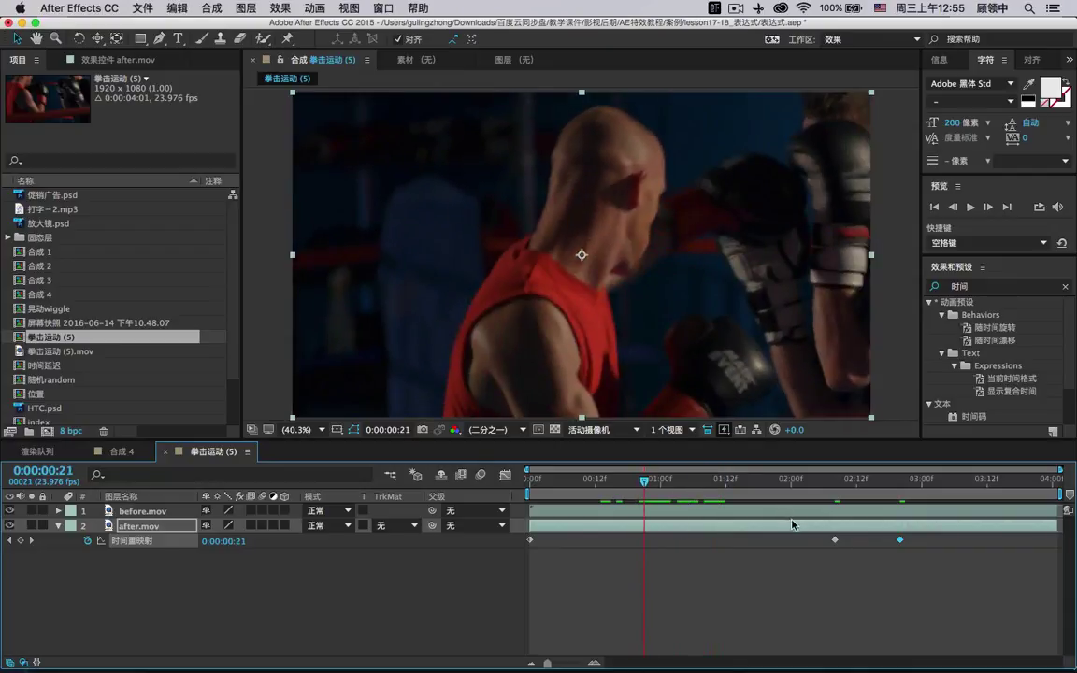
drag(827, 541, 682, 541)
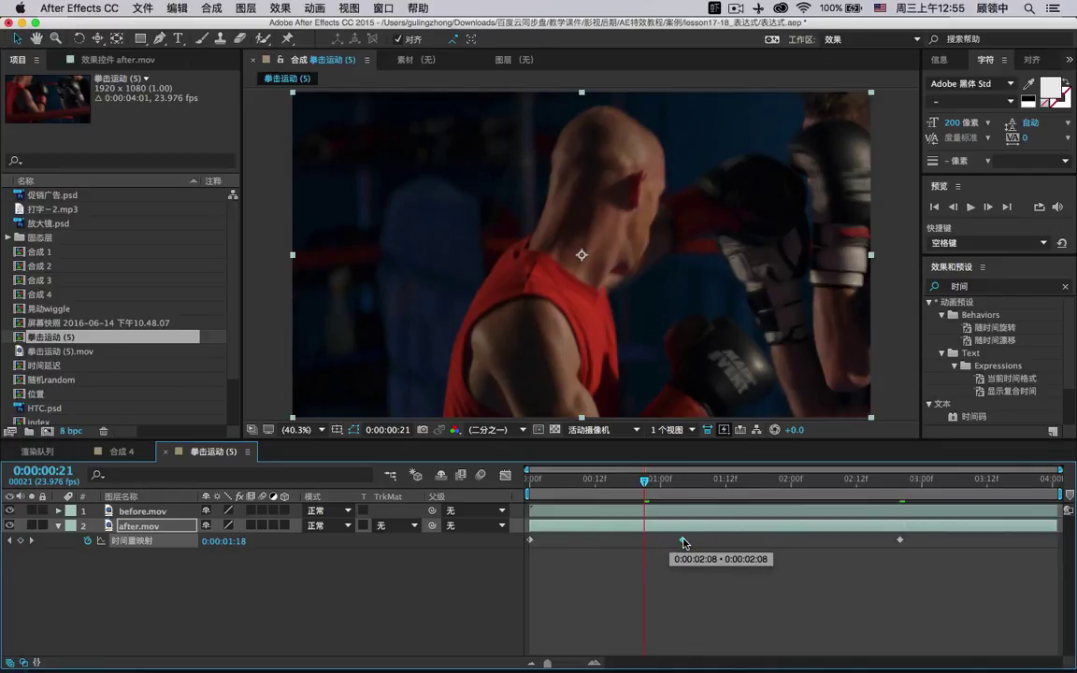
key(space)
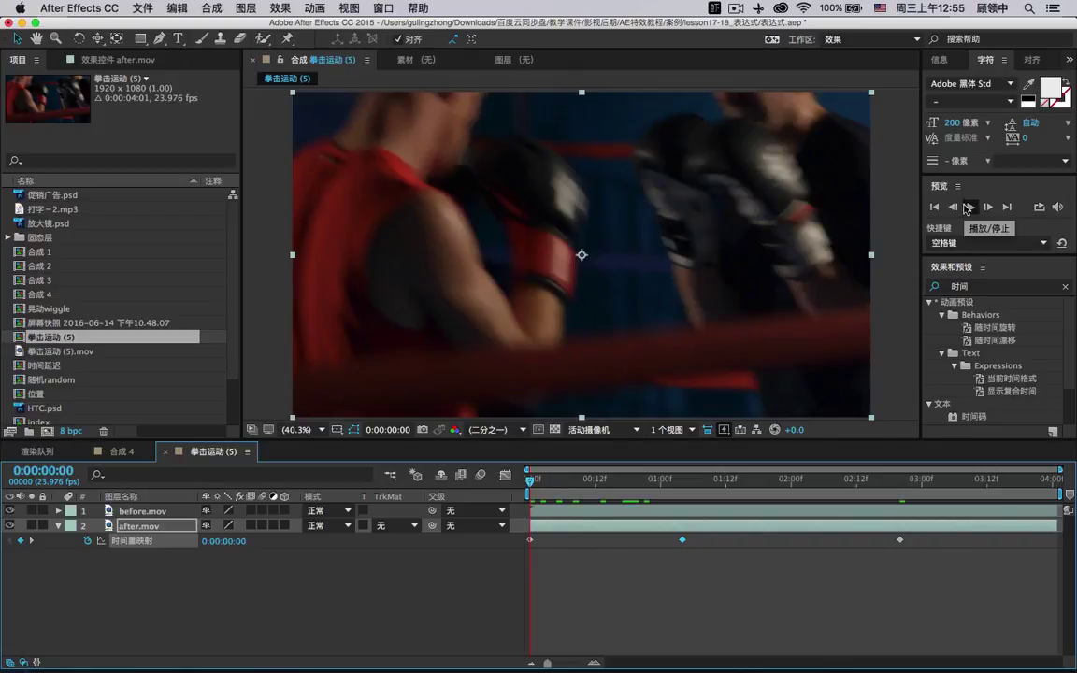
Place the after.mov layer above before.mov and preview the time-remapped footage.
click(9, 510)
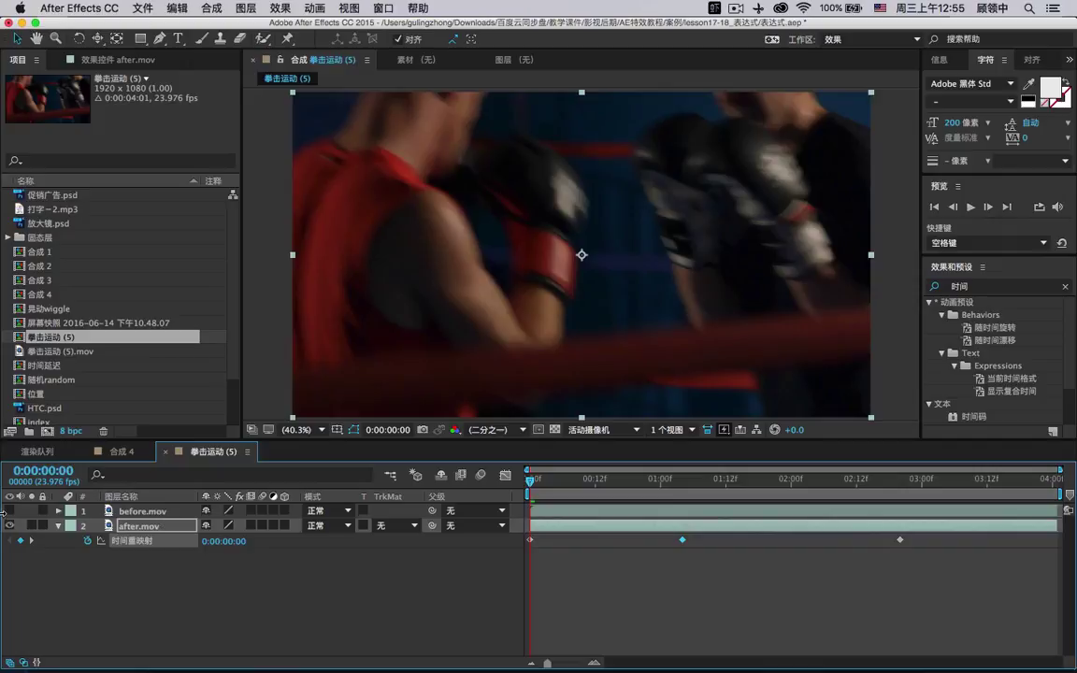
click(132, 526)
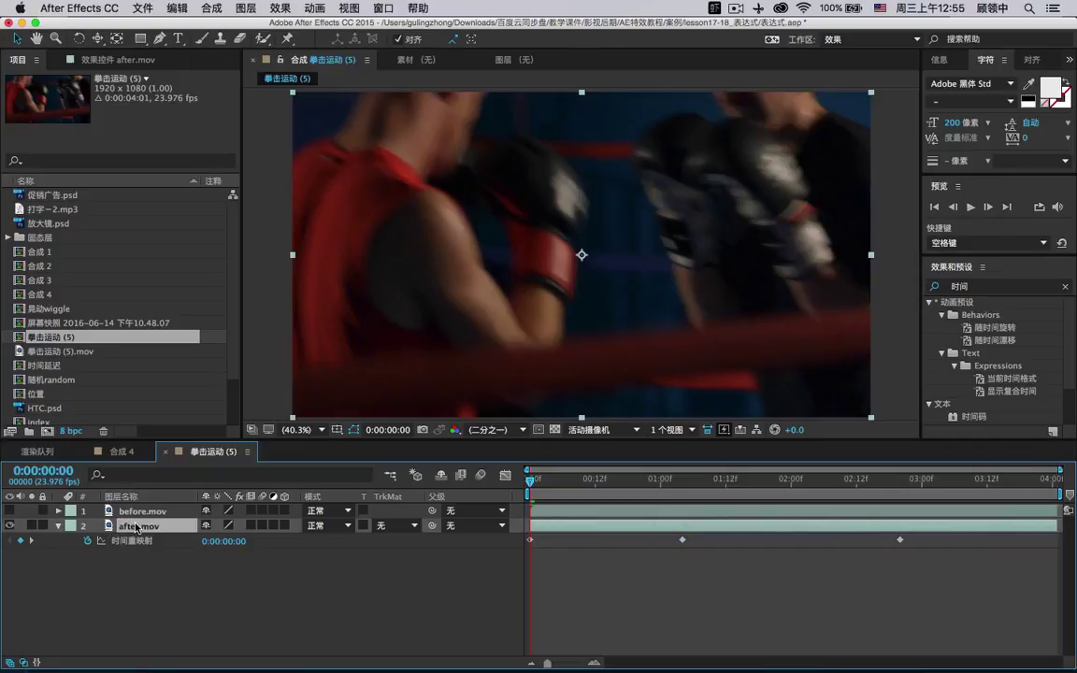
click(10, 510)
drag(136, 526, 135, 509)
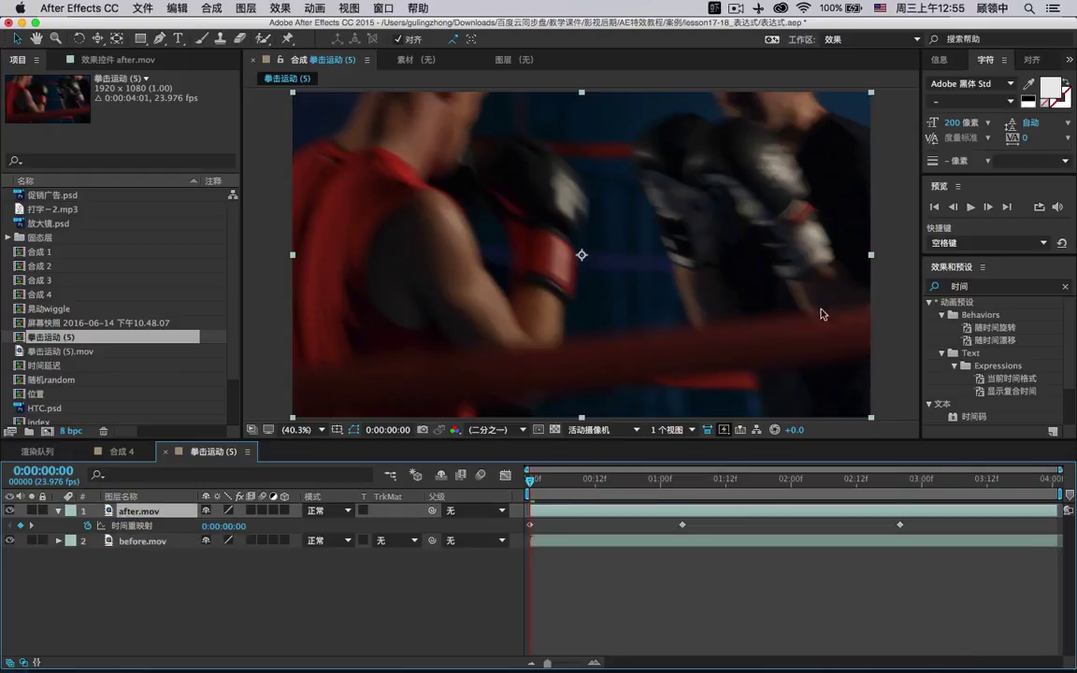
click(971, 210)
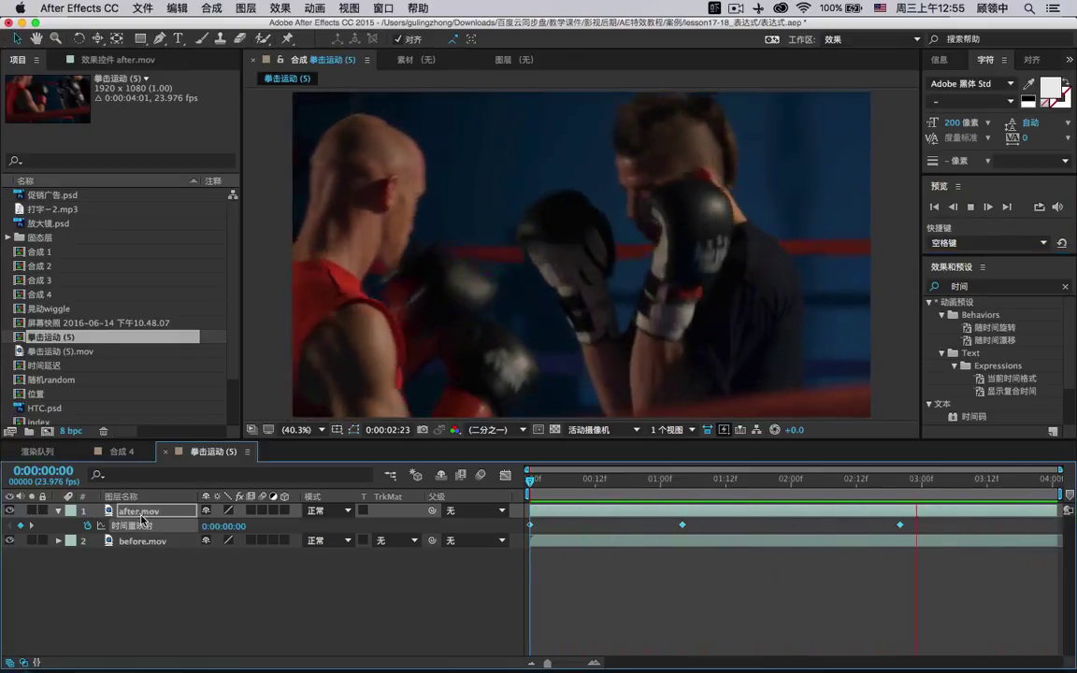
Put before.mov on top, hide after.mov, and preview the original footage for comparison.
drag(145, 511, 138, 551)
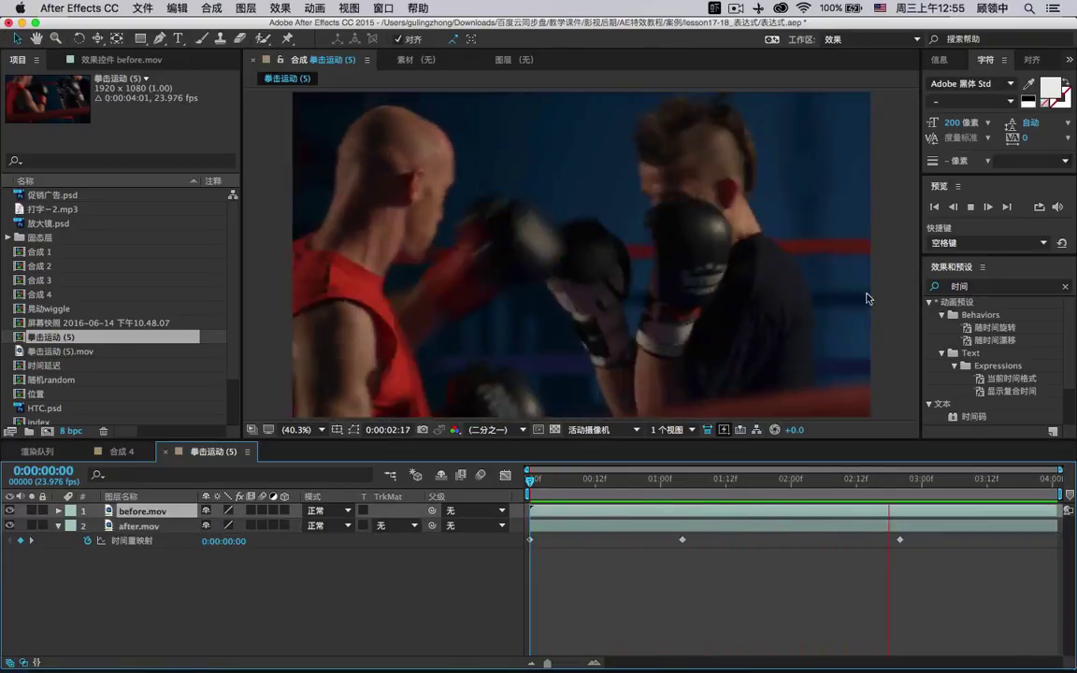
click(126, 529)
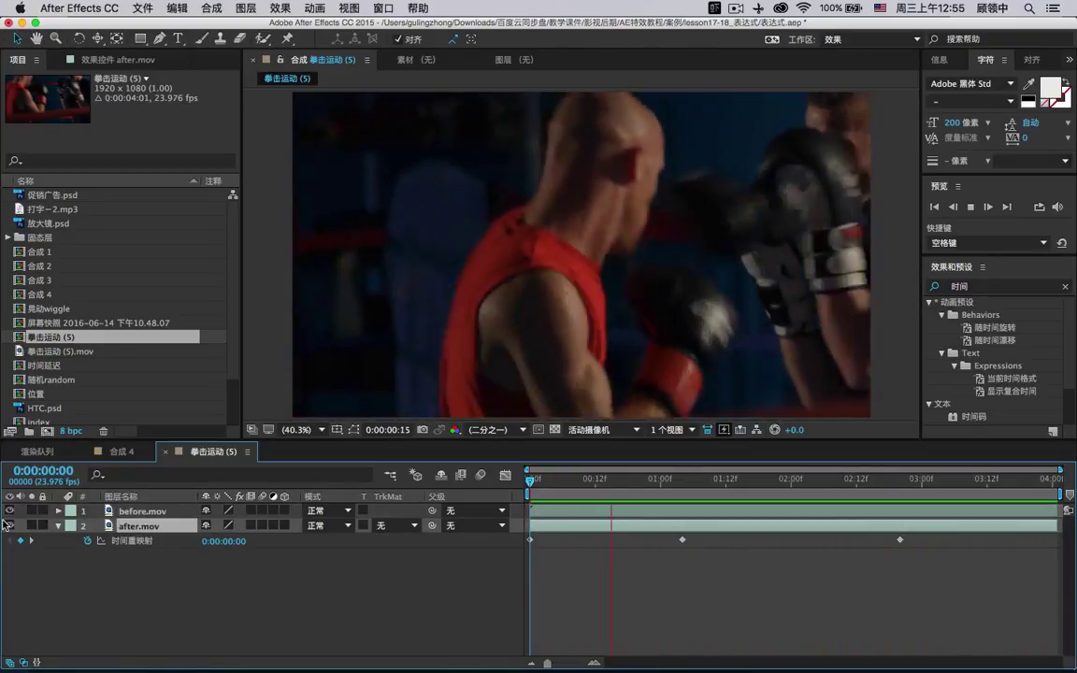
click(584, 510)
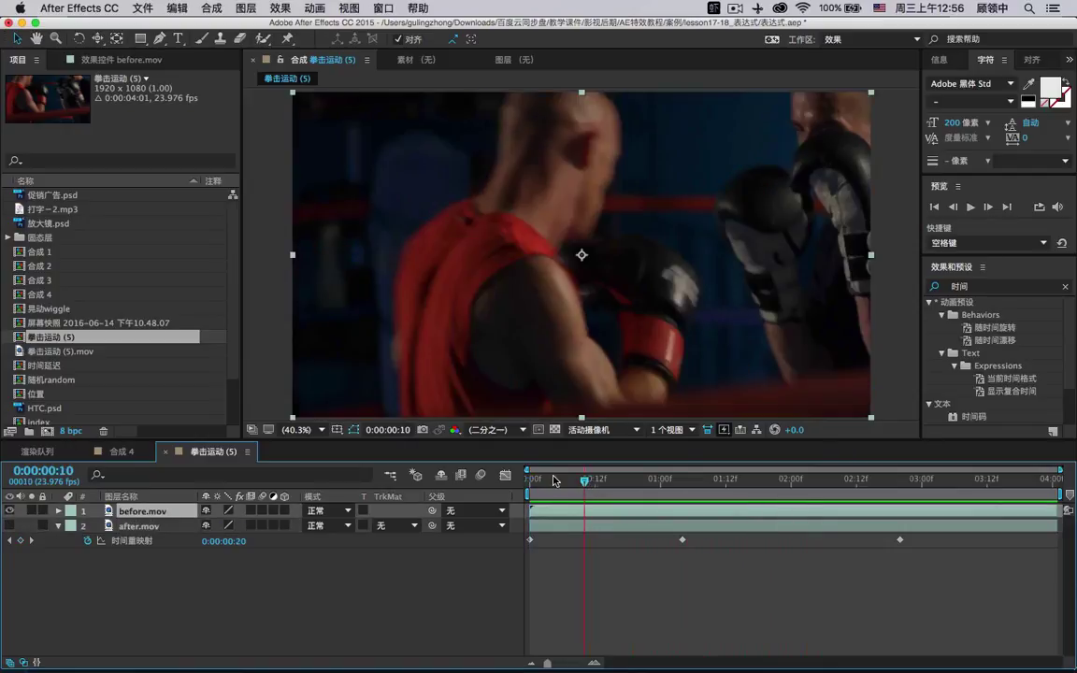
key(space)
click(970, 206)
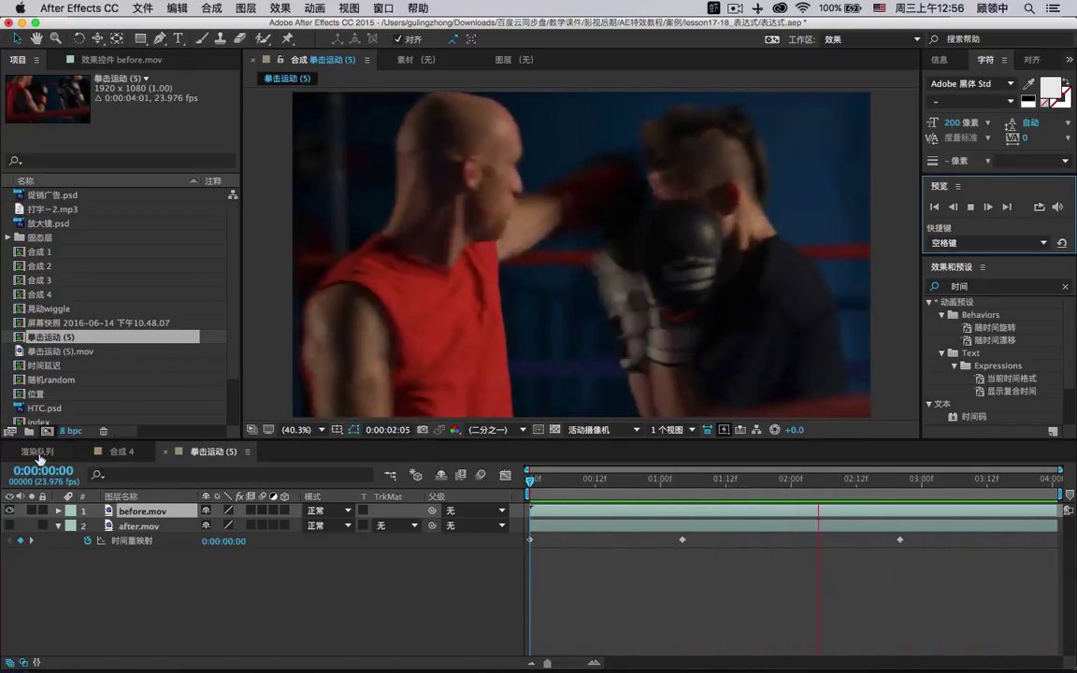
Show after.mov again, place it above before.mov, and scrub its remapped footage to 0:00:01:22.
click(118, 527)
drag(117, 527, 122, 508)
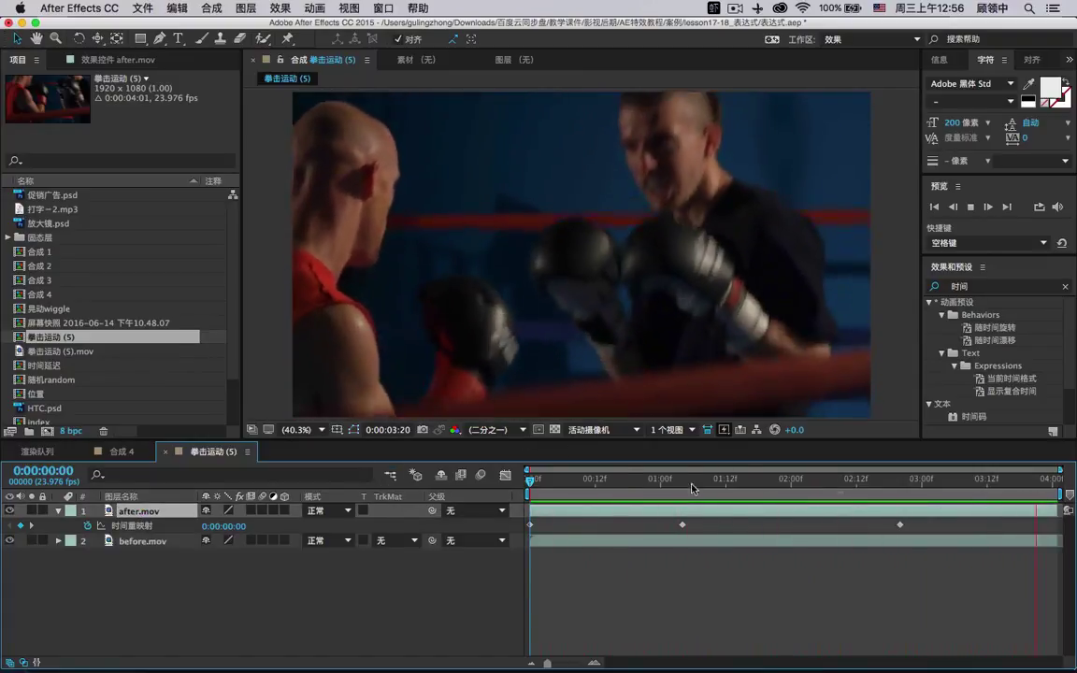
drag(682, 481, 778, 483)
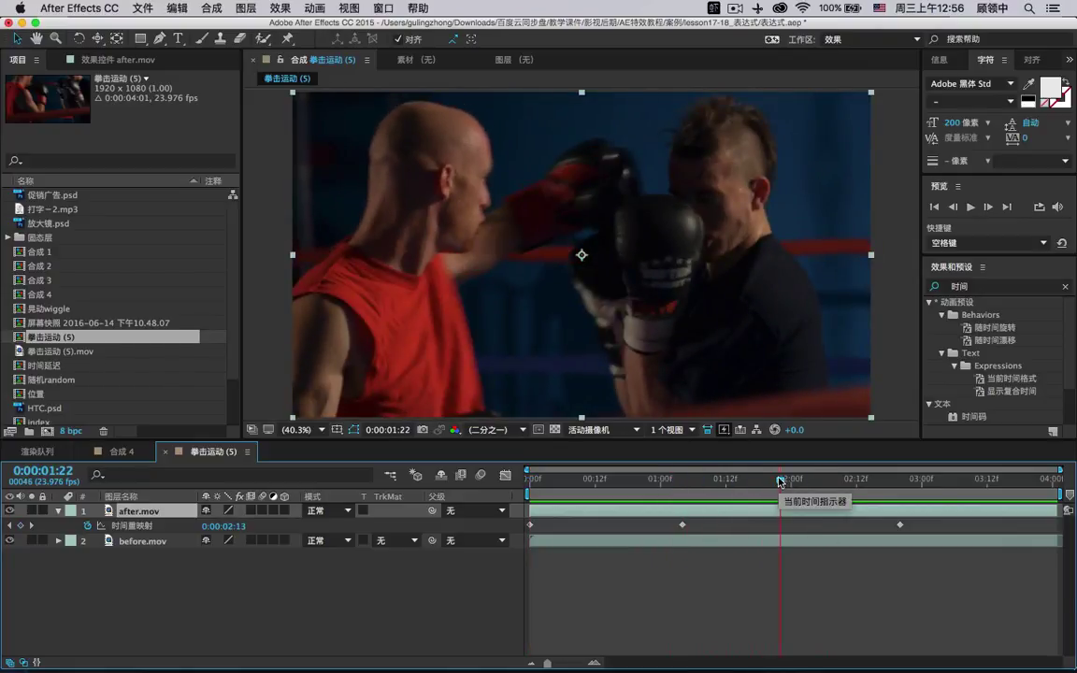